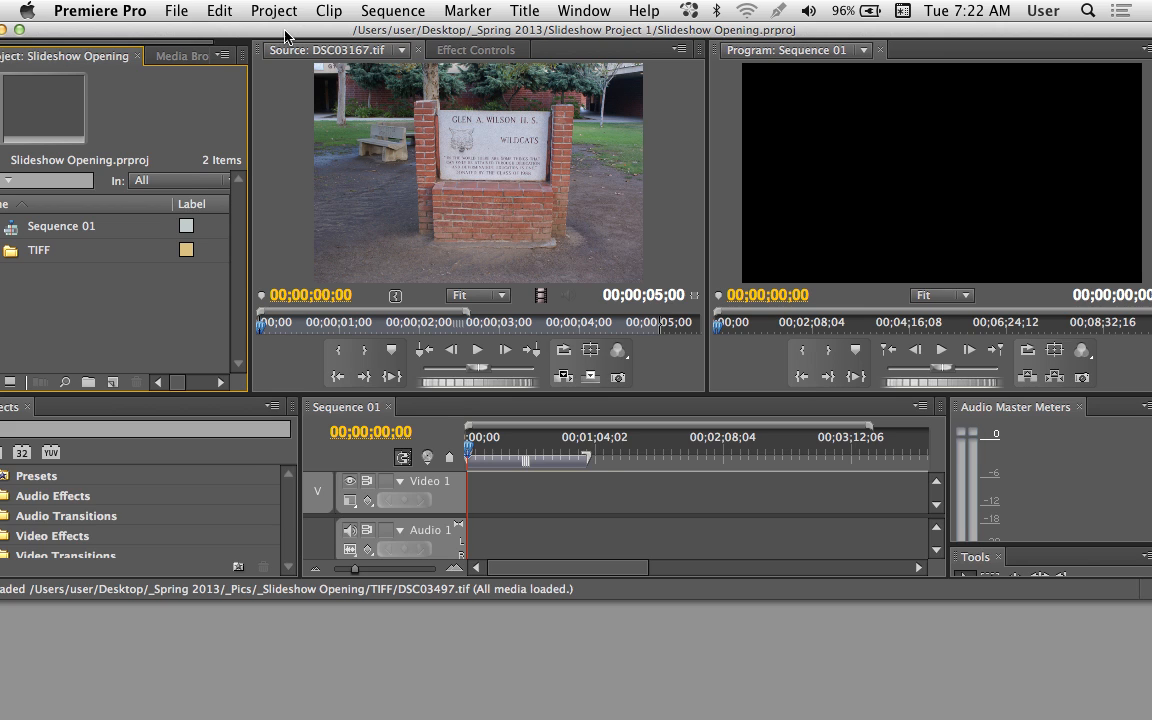
Rename the TIFF bin in the project as Stills.
drag(285, 31, 369, 35)
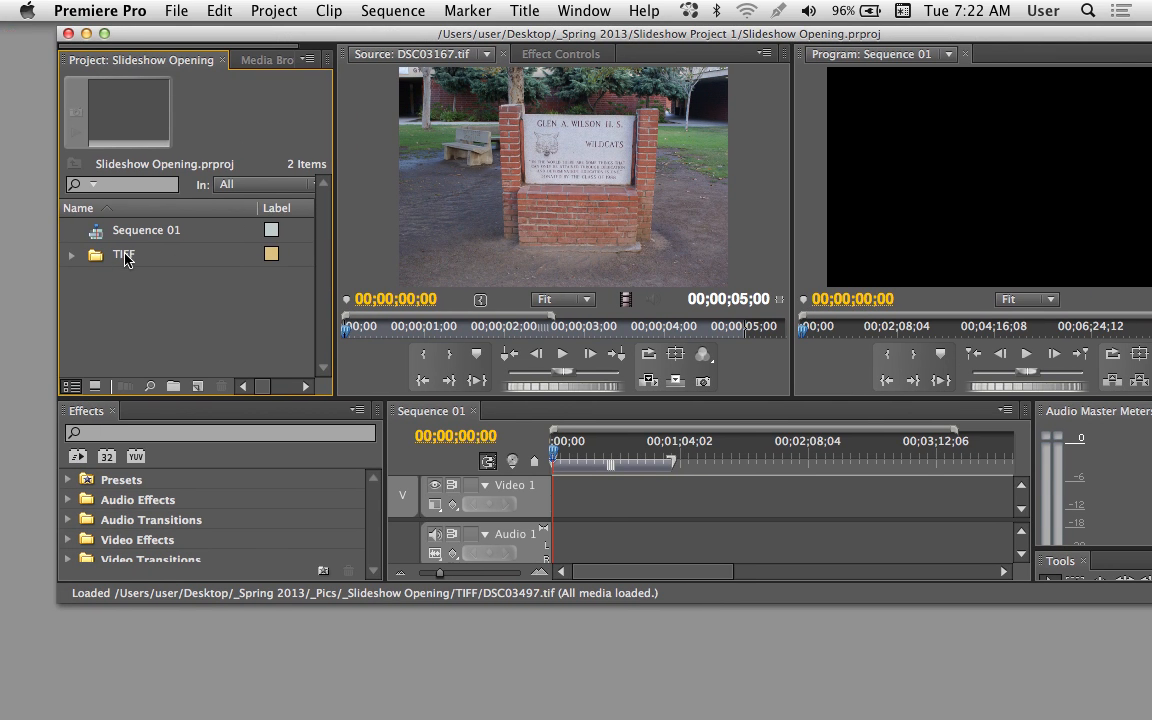
click(125, 256)
click(200, 413)
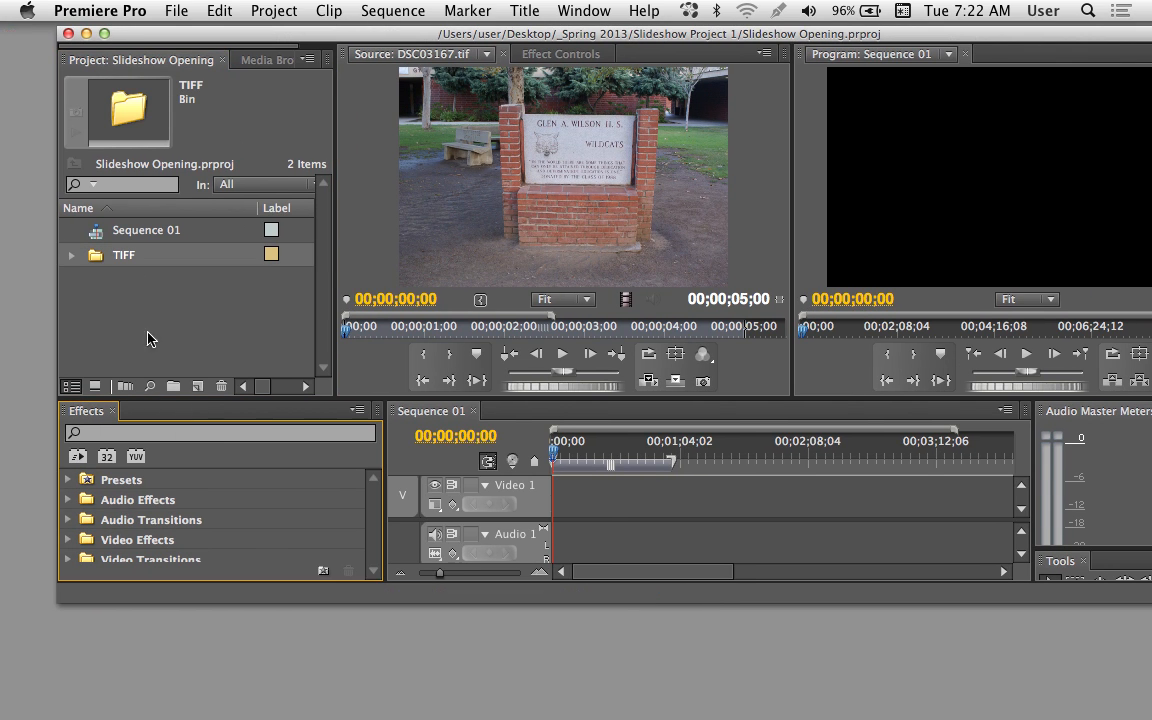
click(113, 250)
text(S)
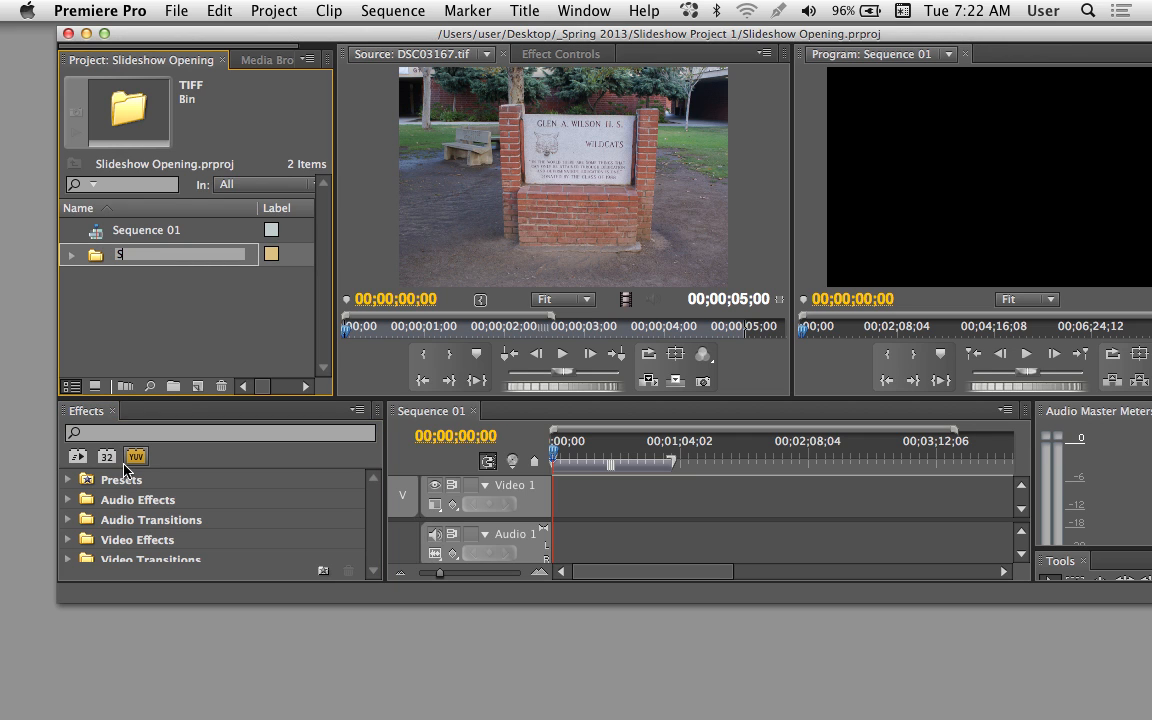
text(tills)
key(Return)
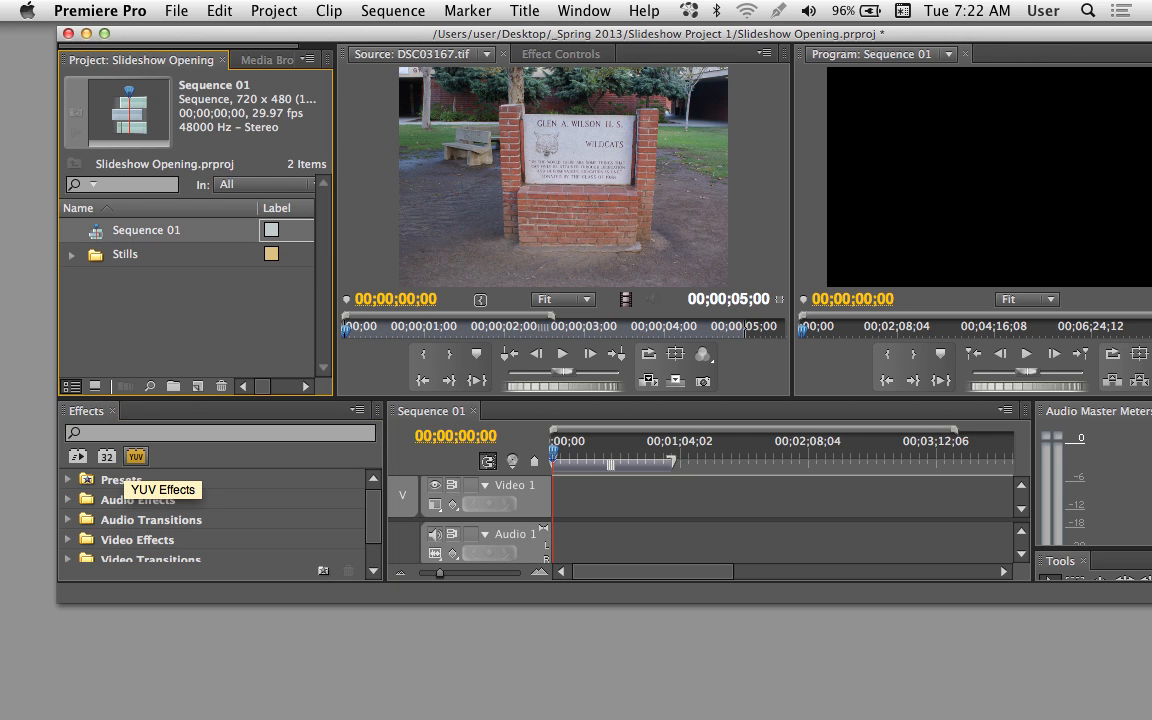
Expand the Stills bin and place DSC03150.tif at the very start of the Video 1 track.
click(69, 256)
scroll(160, 300, down, 5)
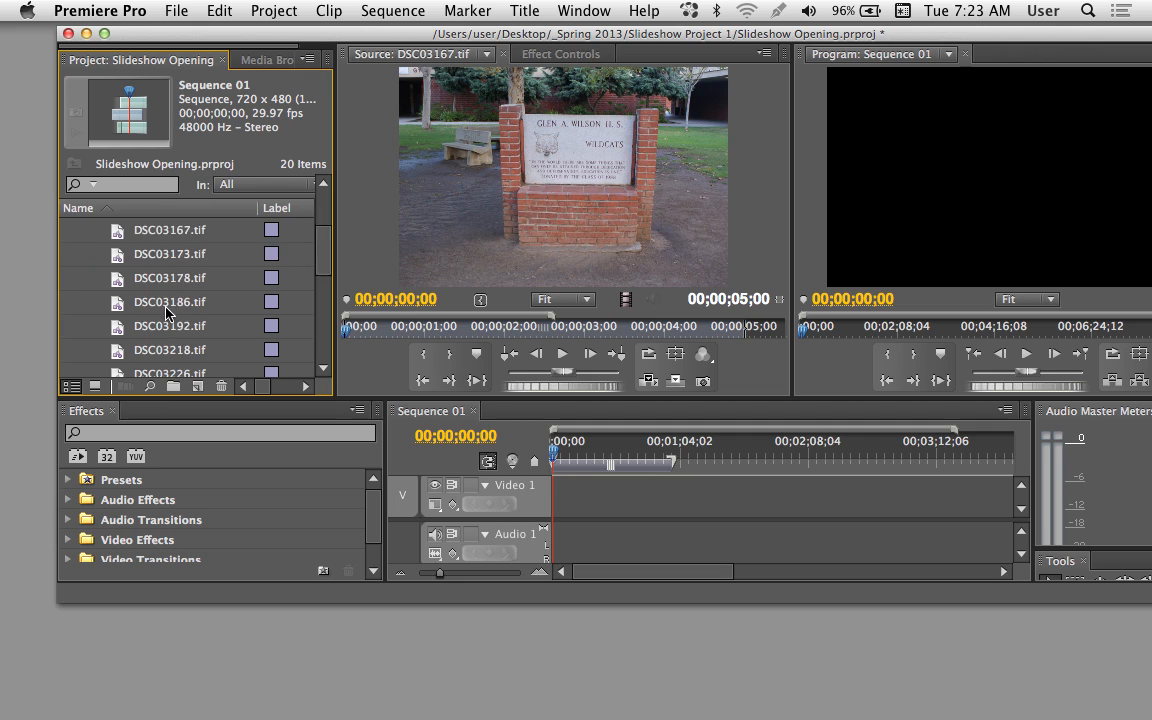
scroll(162, 318, up, 5)
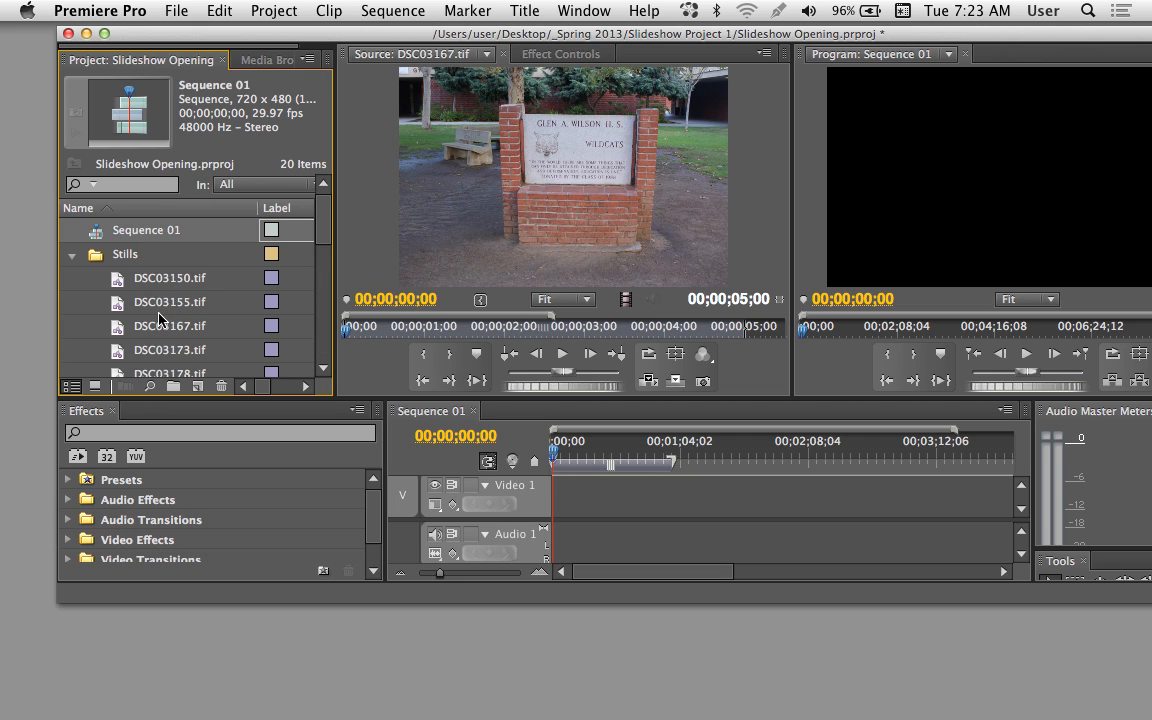
click(100, 280)
drag(222, 32, 135, 28)
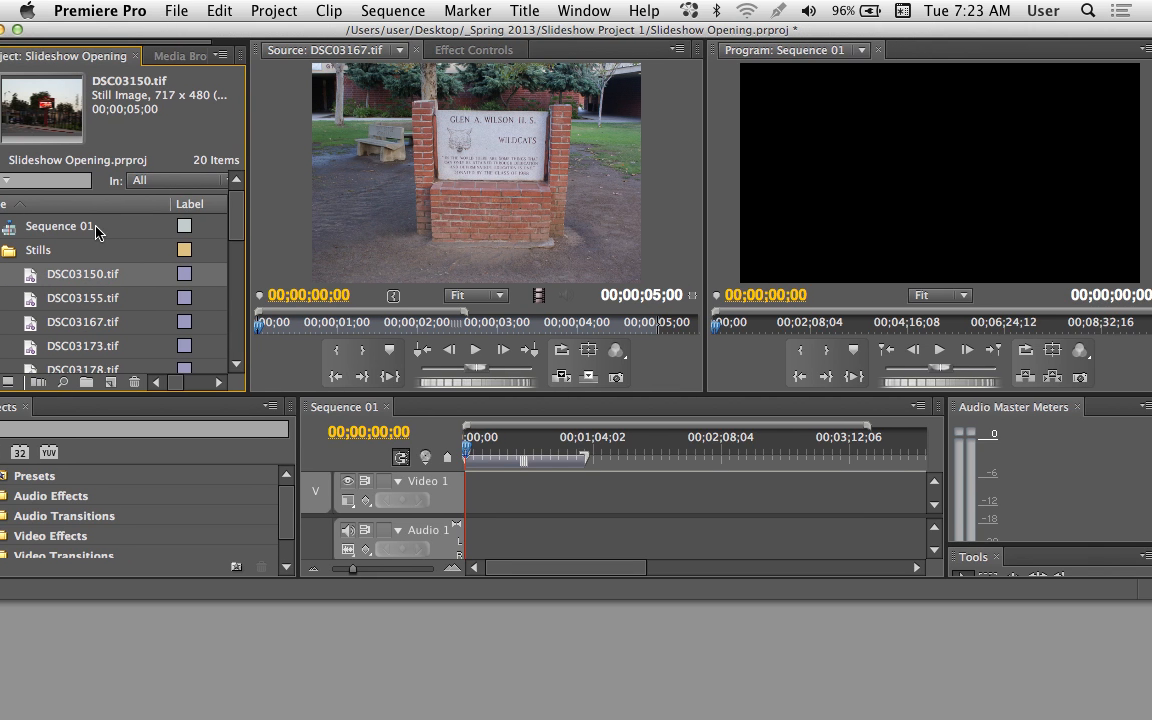
drag(228, 30, 262, 32)
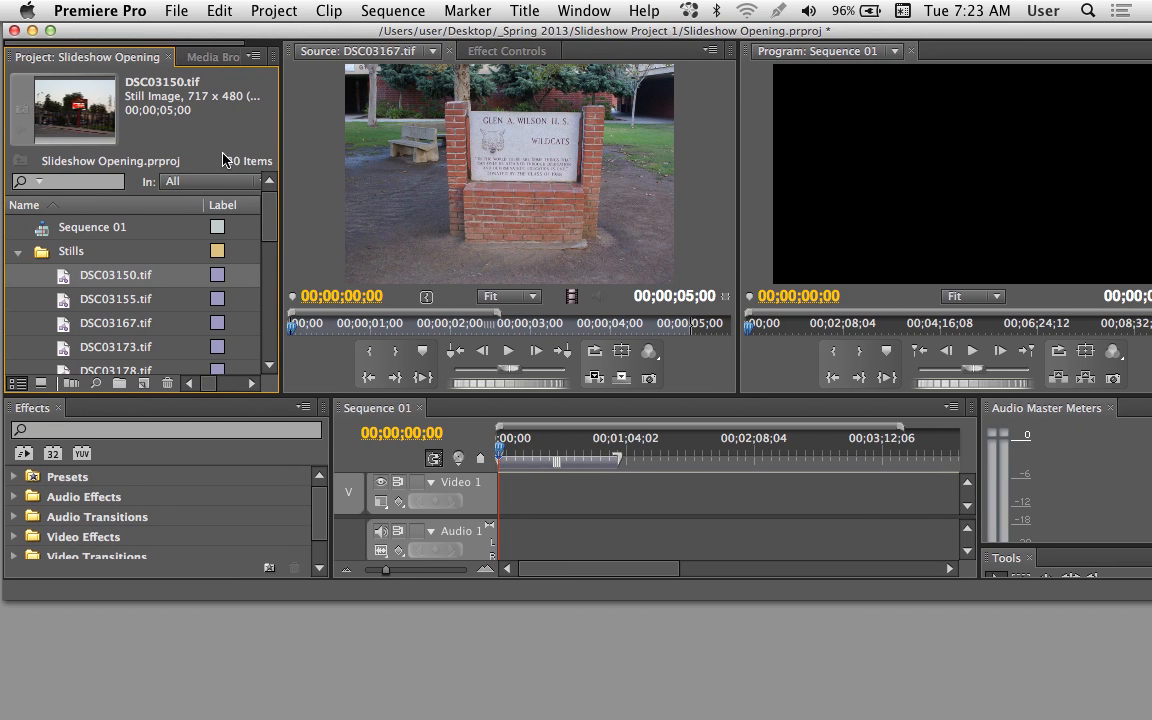
drag(59, 283, 503, 490)
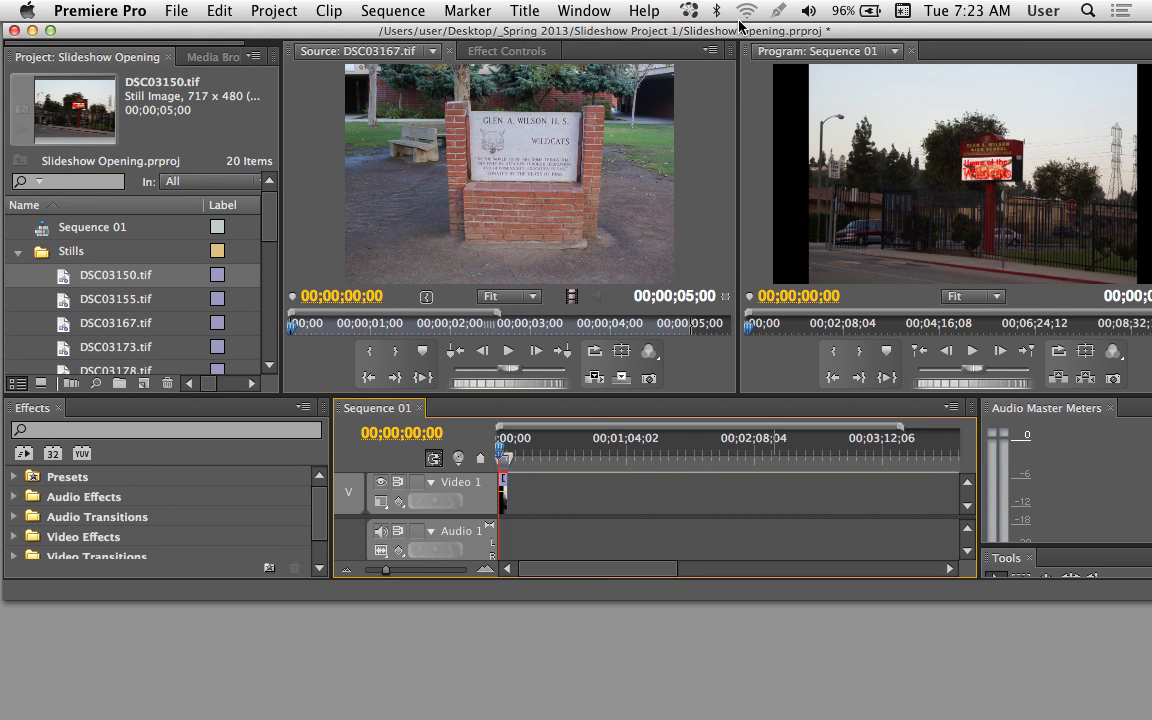
Widen the application window and enlarge the Program monitor by narrowing the Source monitor.
drag(740, 26, 463, 40)
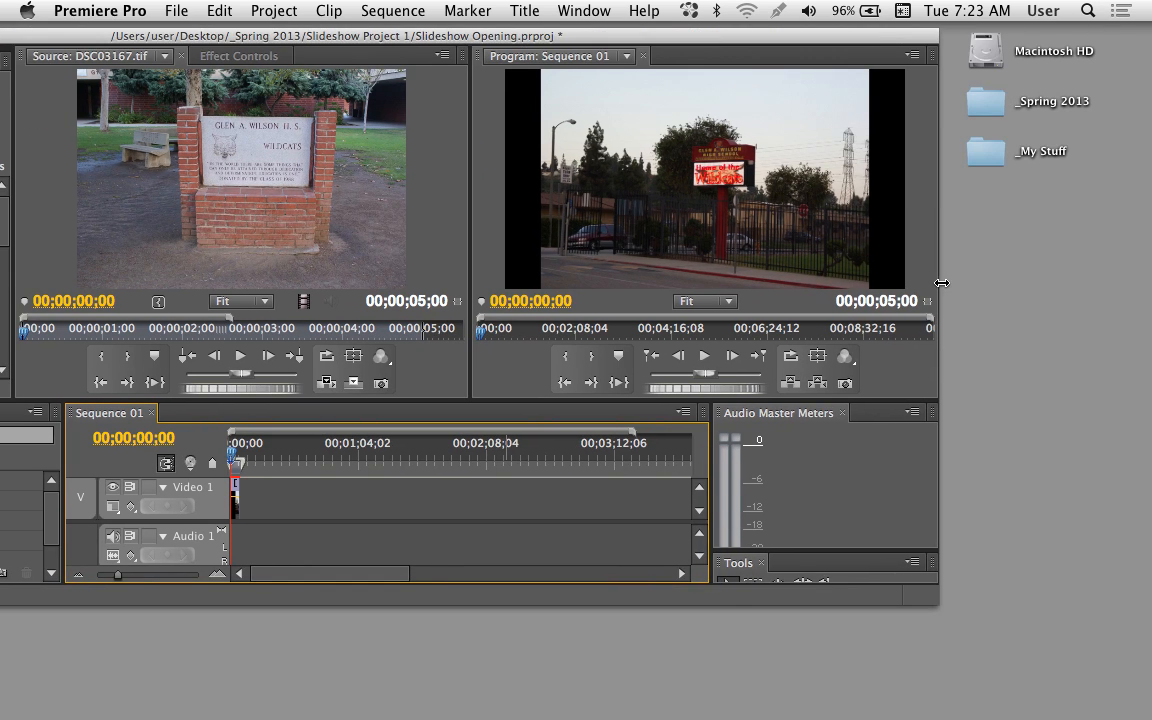
drag(942, 283, 1117, 283)
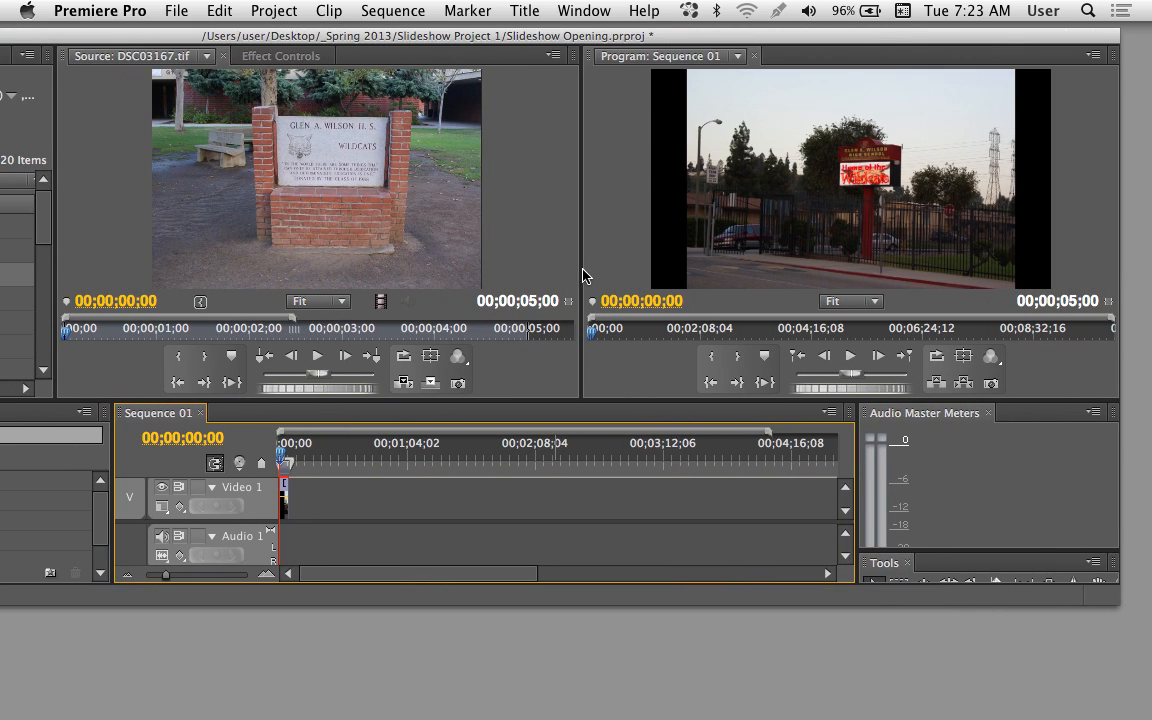
drag(583, 276, 469, 270)
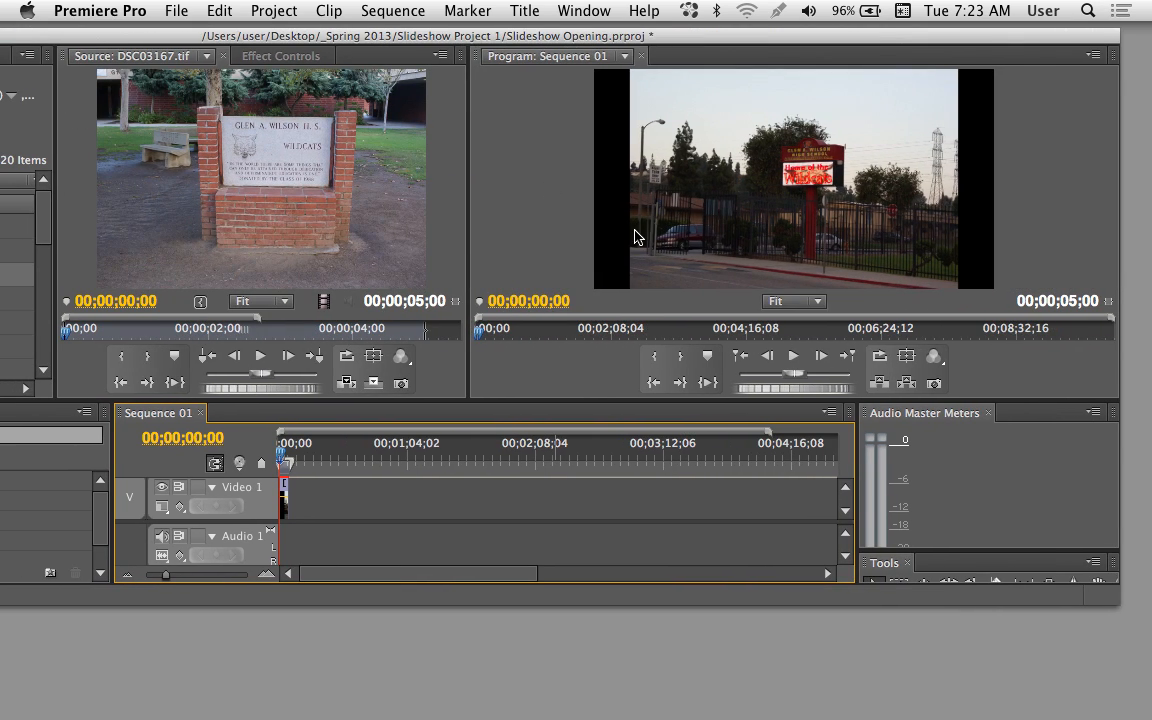
drag(441, 42, 476, 38)
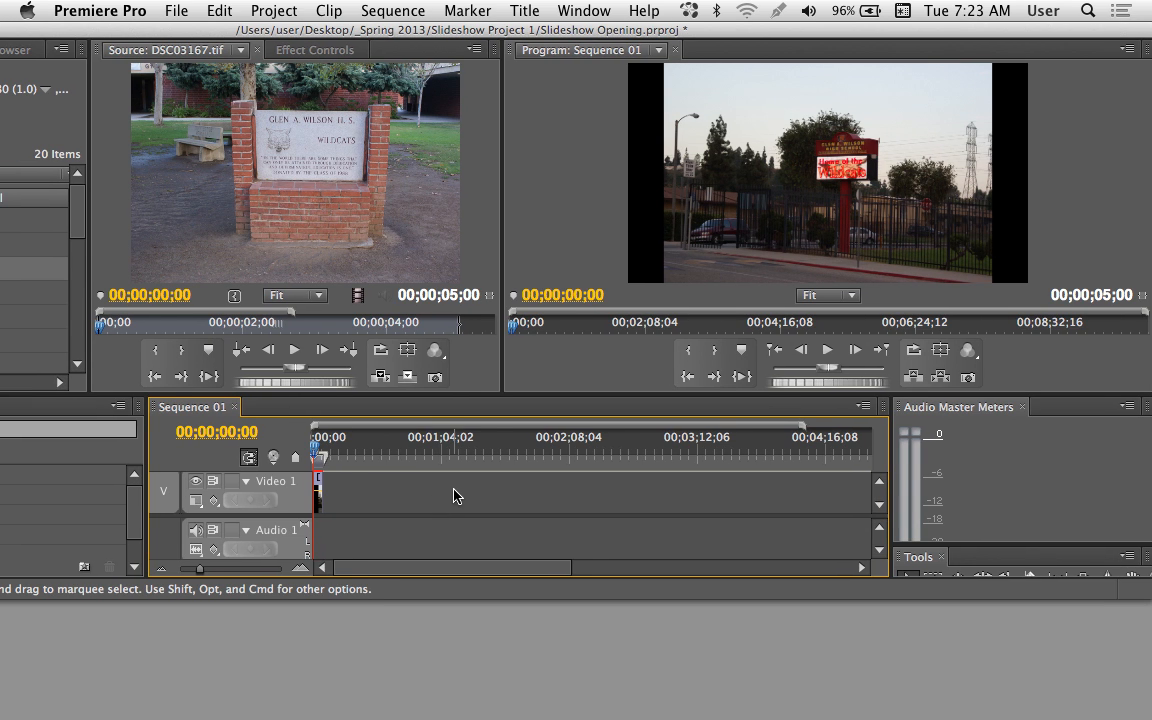
Move the playhead to the end of the DSC03150.tif clip at 00;00;05;00.
key(equal)
key(equal)
key(equal)
key(equal)
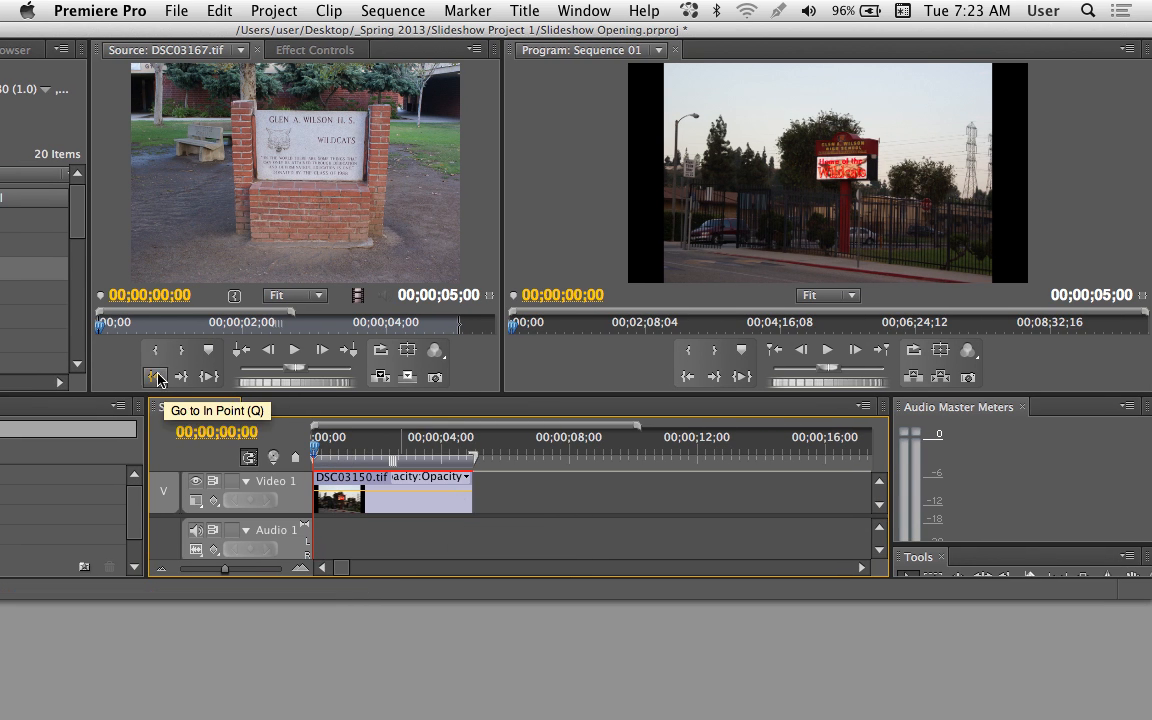
drag(383, 458, 473, 458)
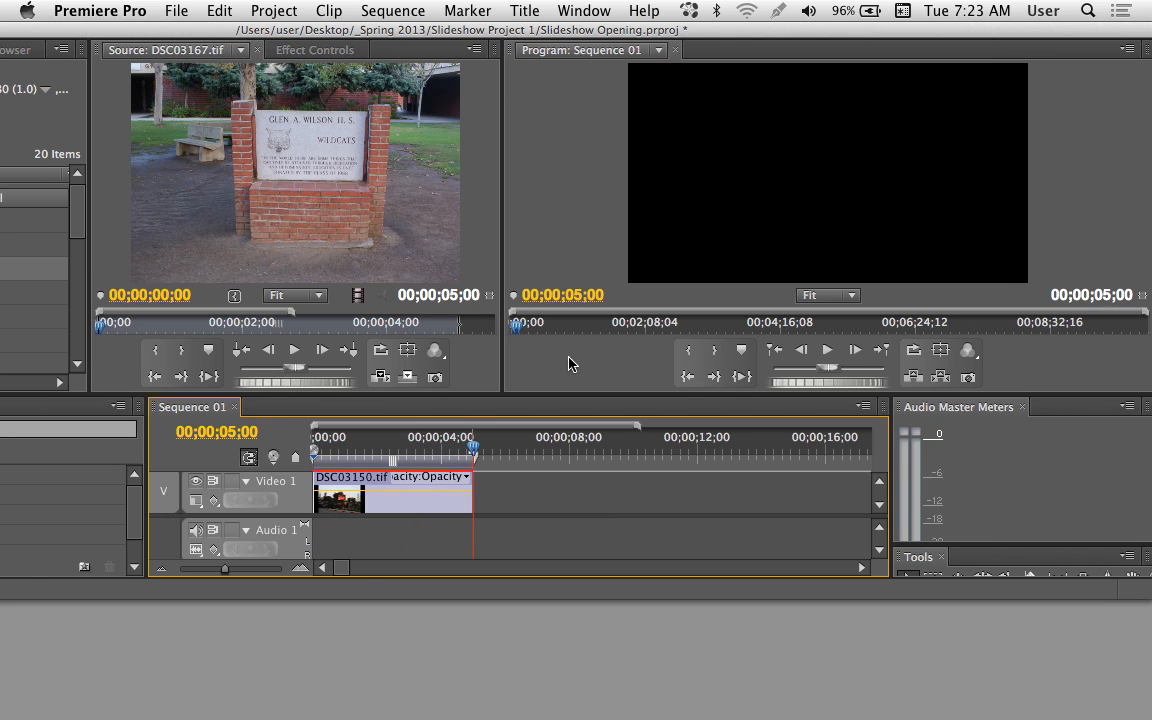
Examine the still image default duration in the General preferences and close the dialog.
double_click(264, 32)
click(100, 11)
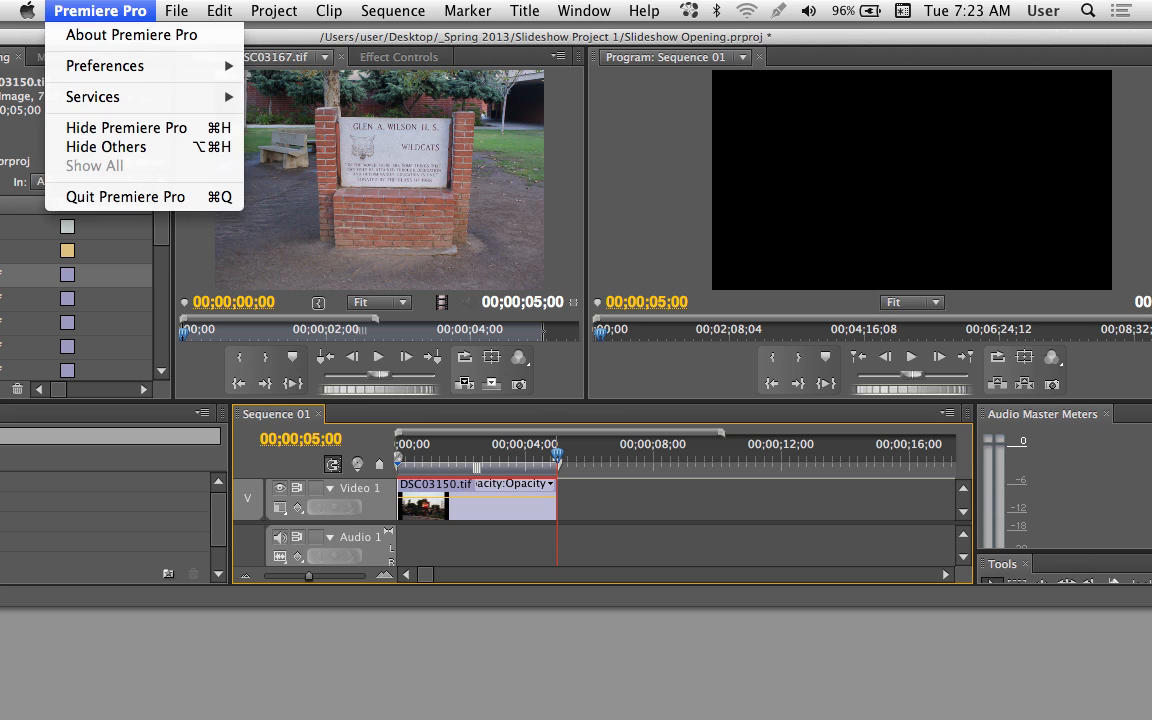
mouse_move(118, 70)
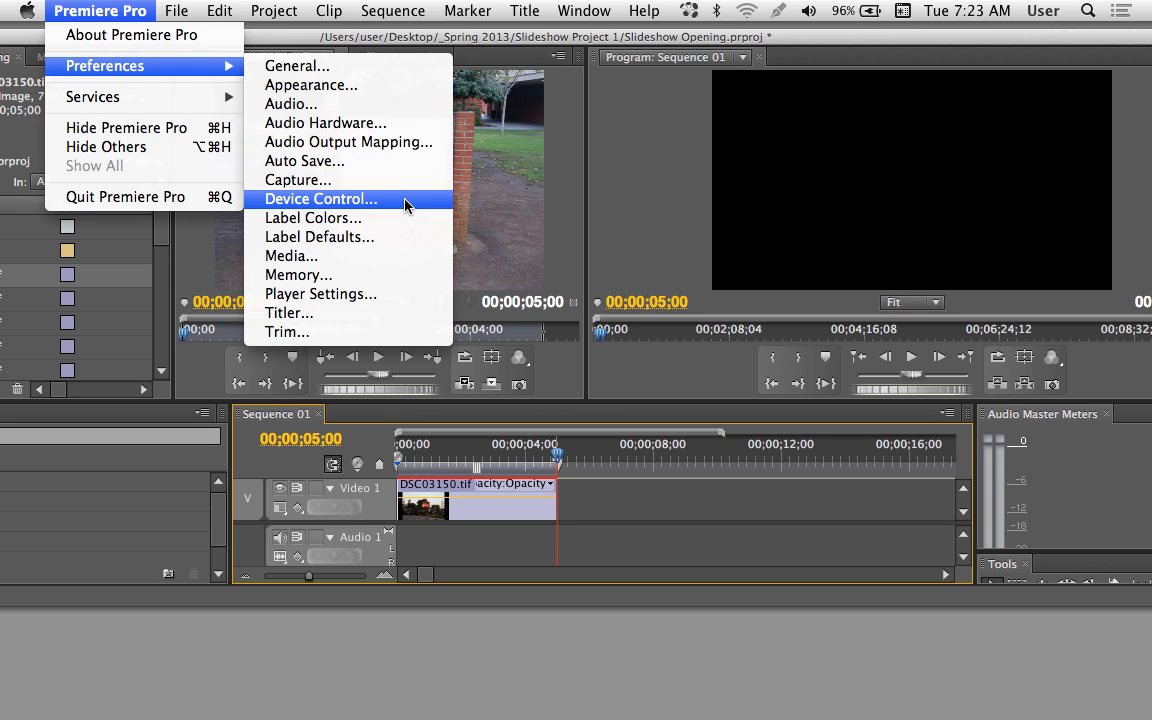
click(336, 68)
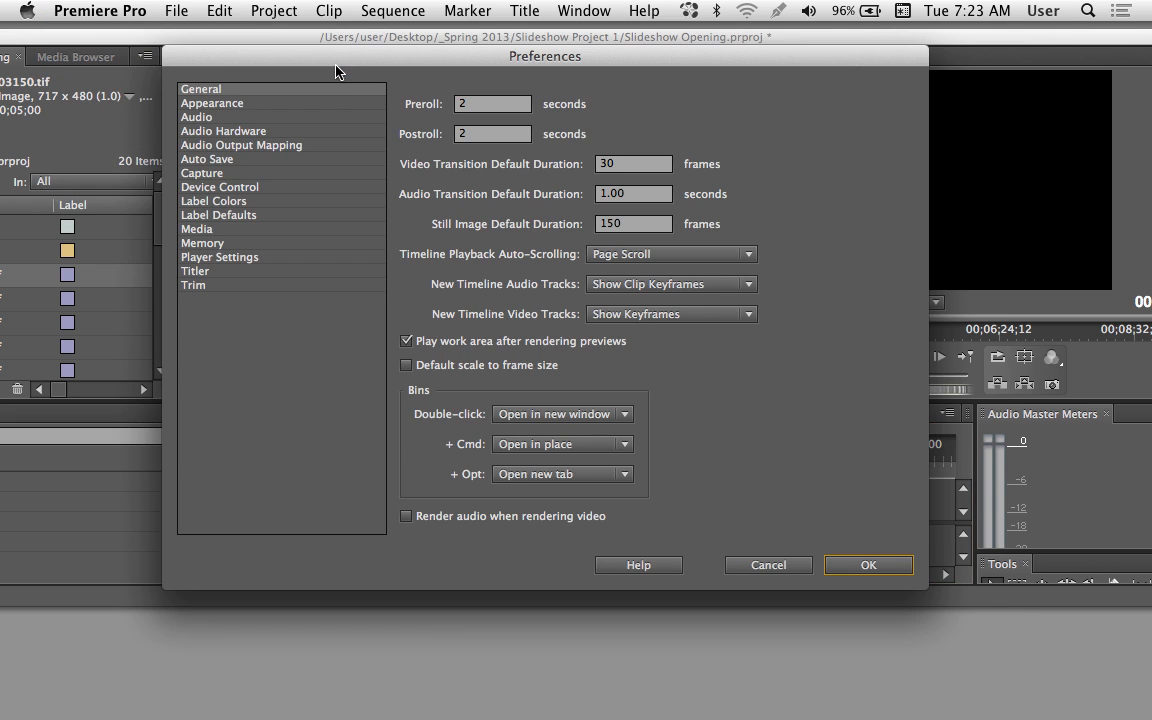
drag(472, 72, 459, 170)
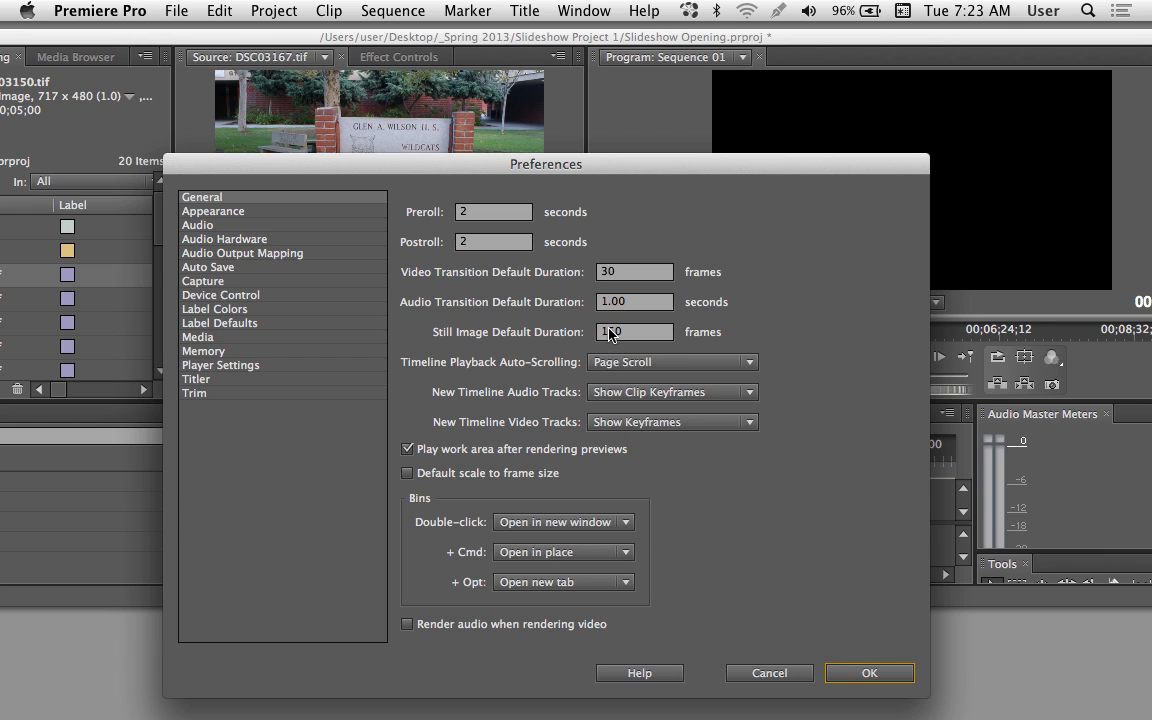
key(Return)
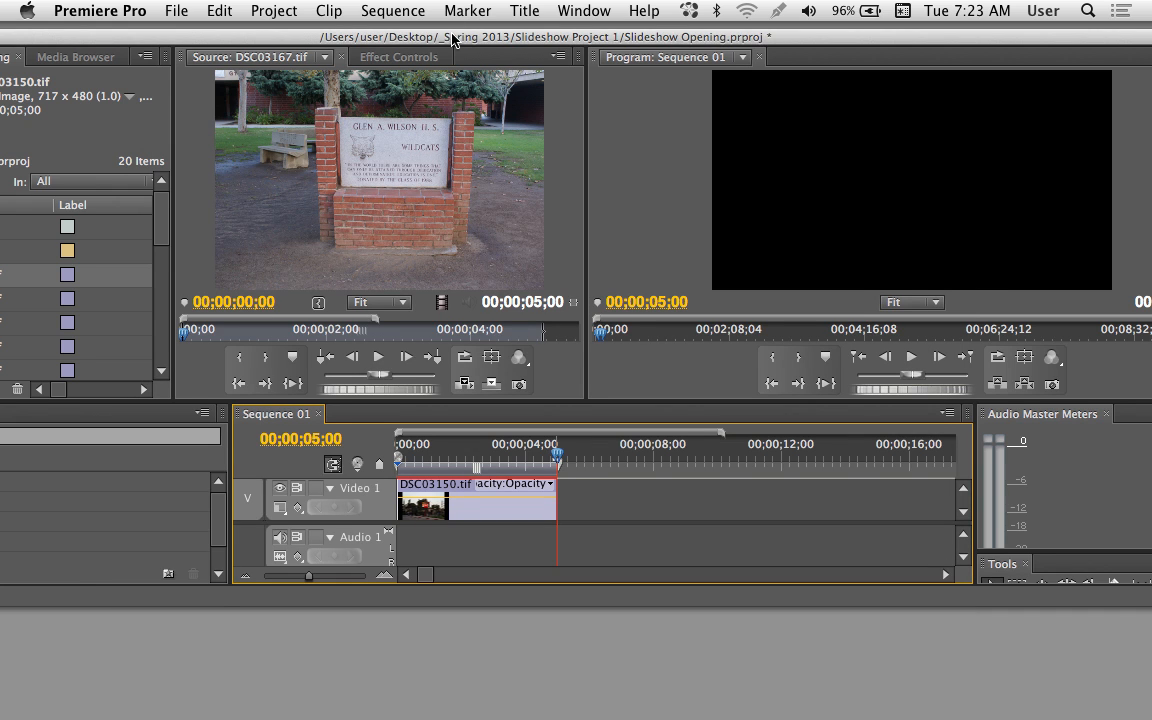
Widen the sequence timeline by narrowing the Effects area, and bring the project's file list back into view.
double_click(410, 36)
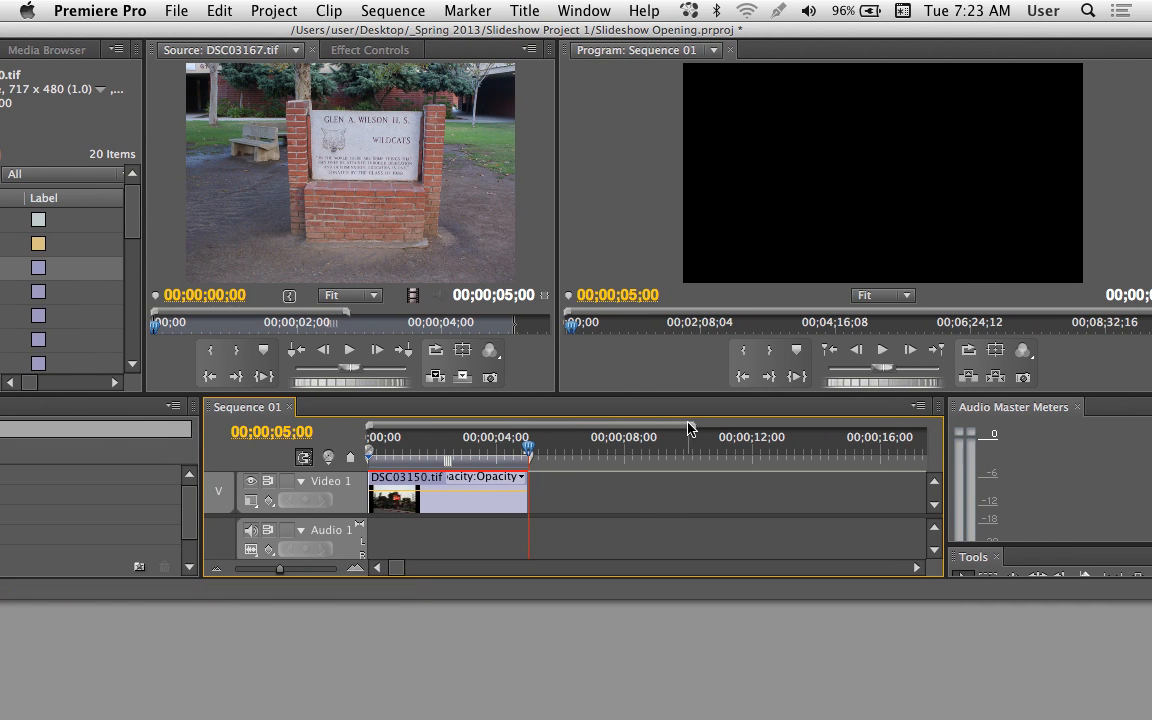
drag(200, 476, 84, 476)
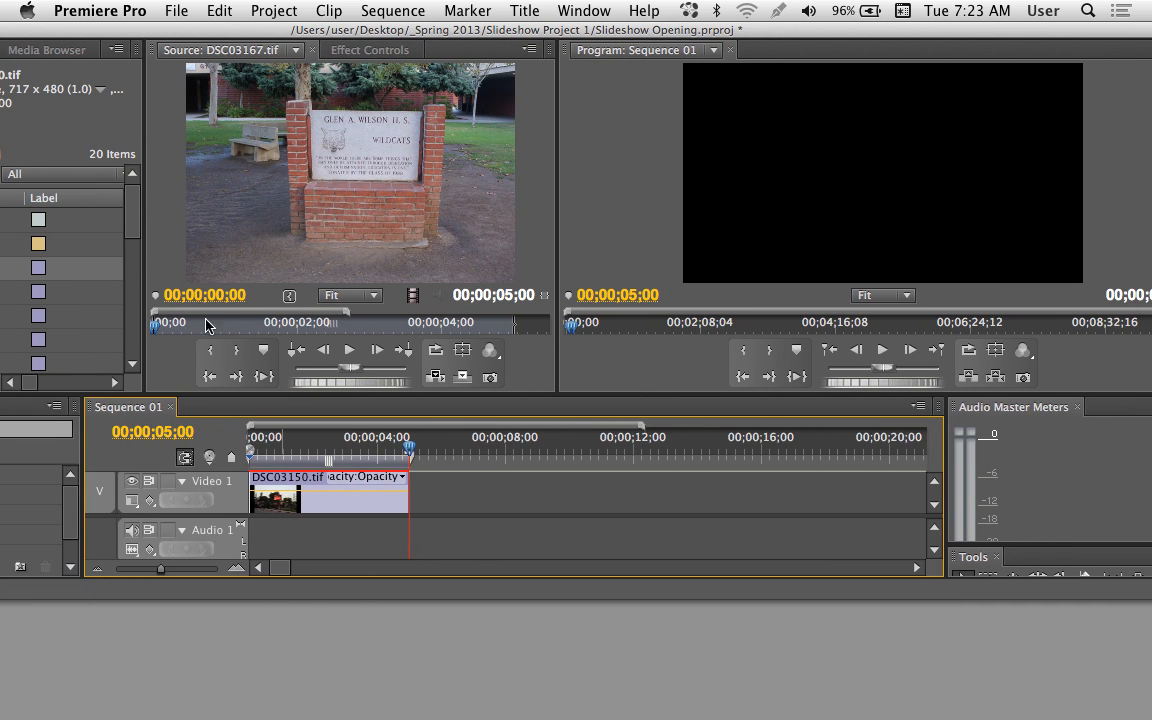
drag(193, 37, 366, 50)
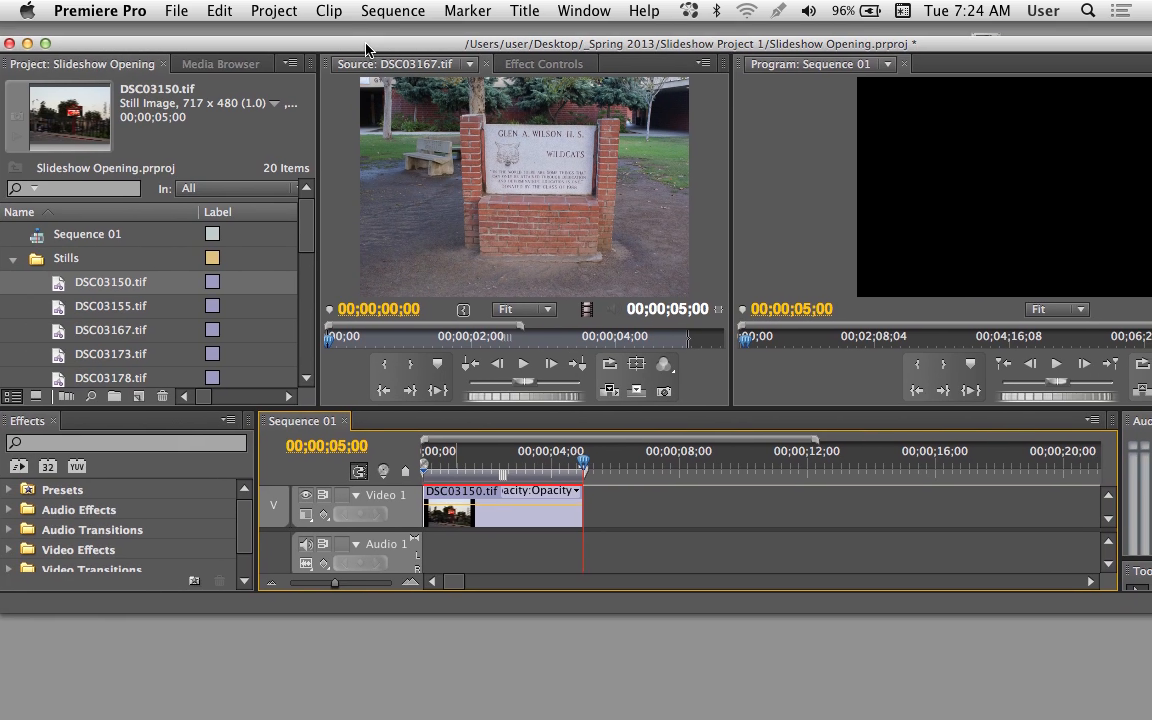
Preview DSC03155.tif, place it directly after the DSC03150.tif clip on Video 1, and make the timeline area taller.
double_click(62, 310)
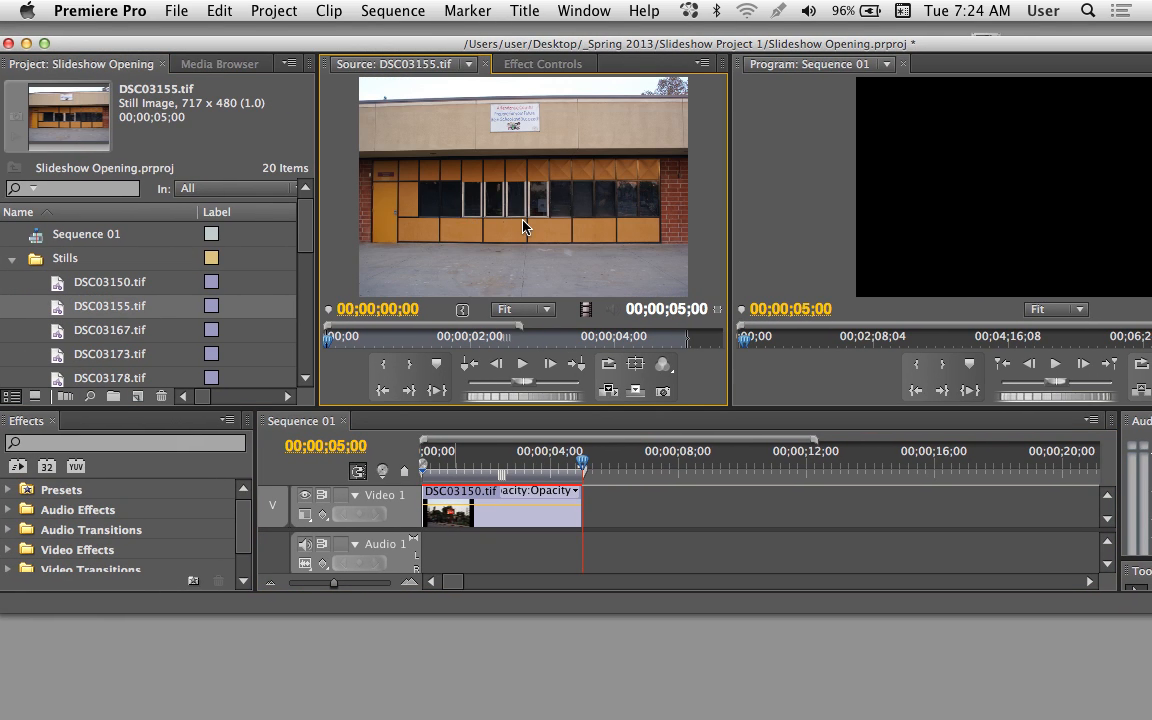
drag(62, 310, 592, 522)
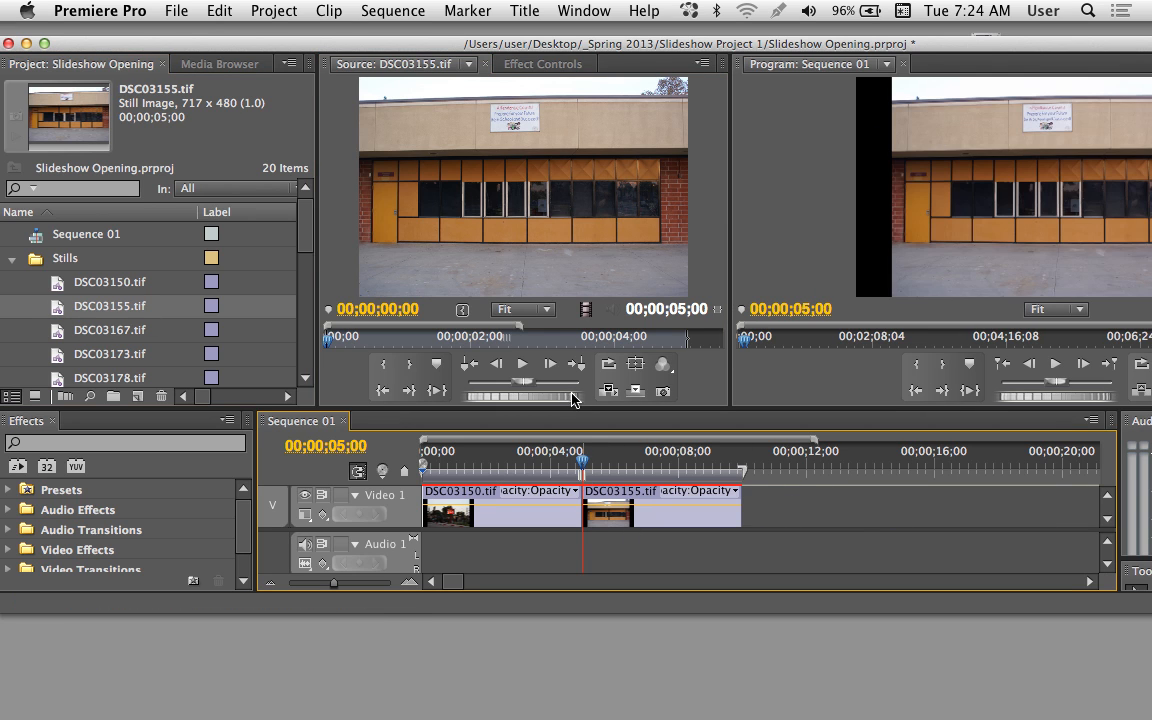
drag(571, 407, 563, 321)
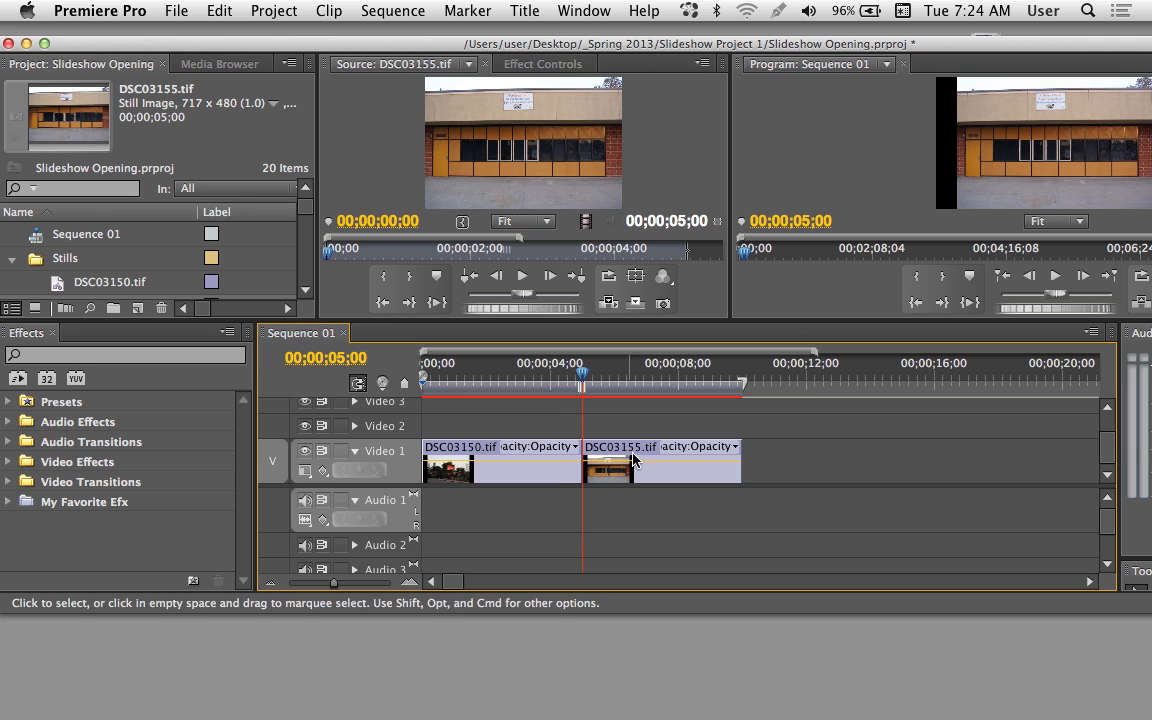
Shift the DSC03155.tif clip about 13 frames away from DSC03150.tif to leave a gap, and set the playhead to 00;00;04;08.
mouse_move(632, 458)
mouse_down()
mouse_move(643, 462)
mouse_move(645, 445)
mouse_move(617, 462)
mouse_up()
click(594, 388)
click(575, 380)
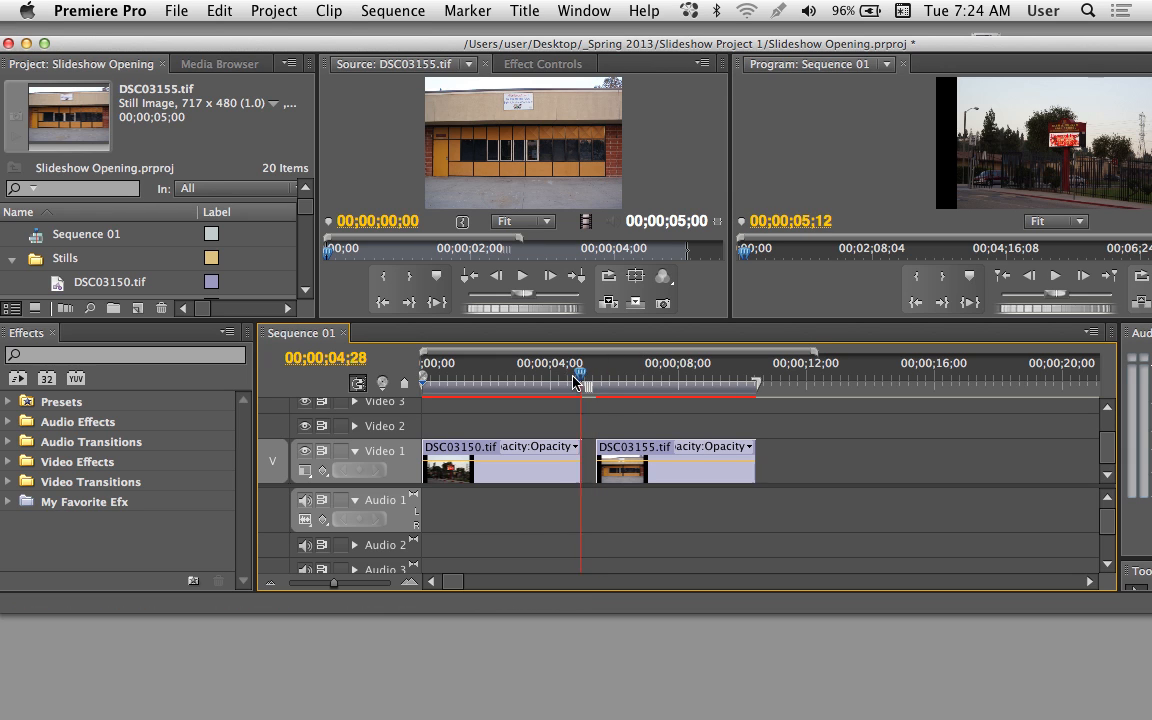
click(558, 380)
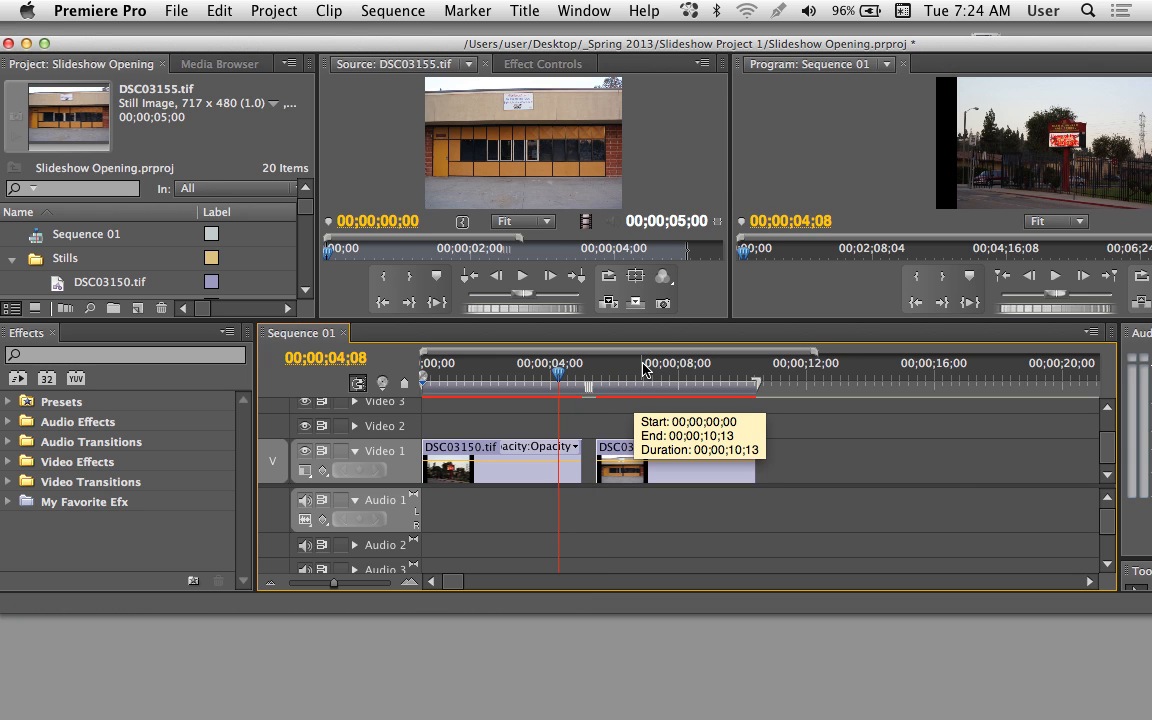
Move the playhead to 00;00;05;12 to inspect the gap between the two clips.
key(equal)
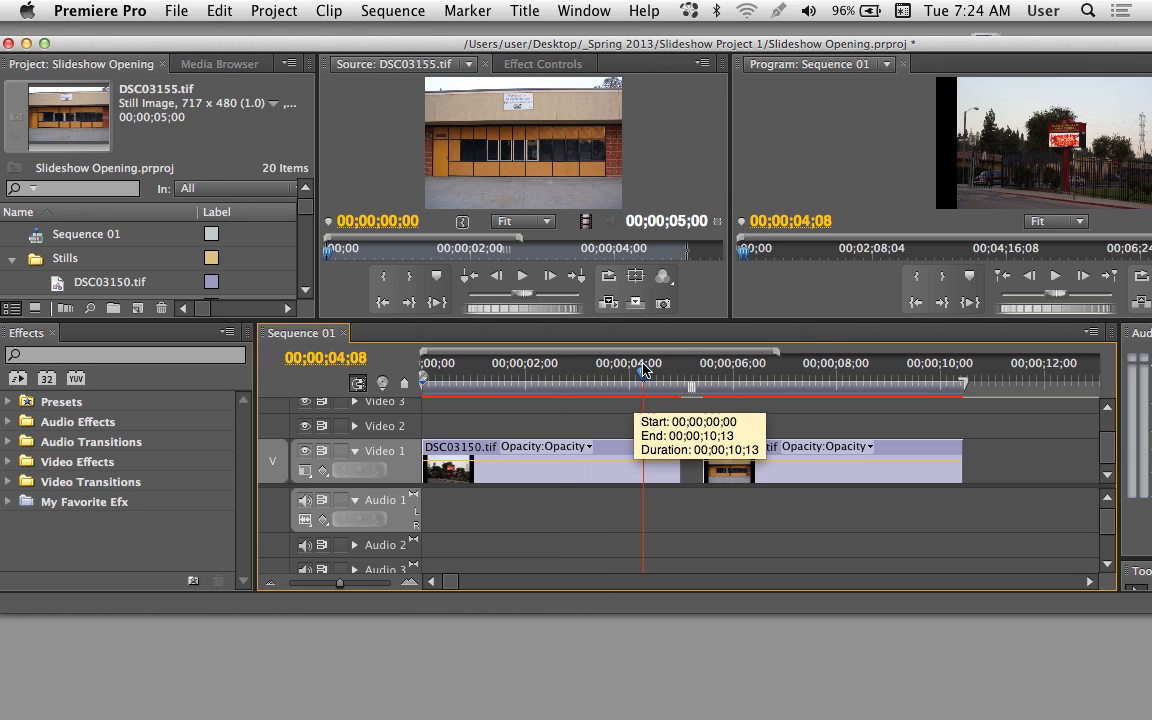
key(minus)
key(minus)
key(minus)
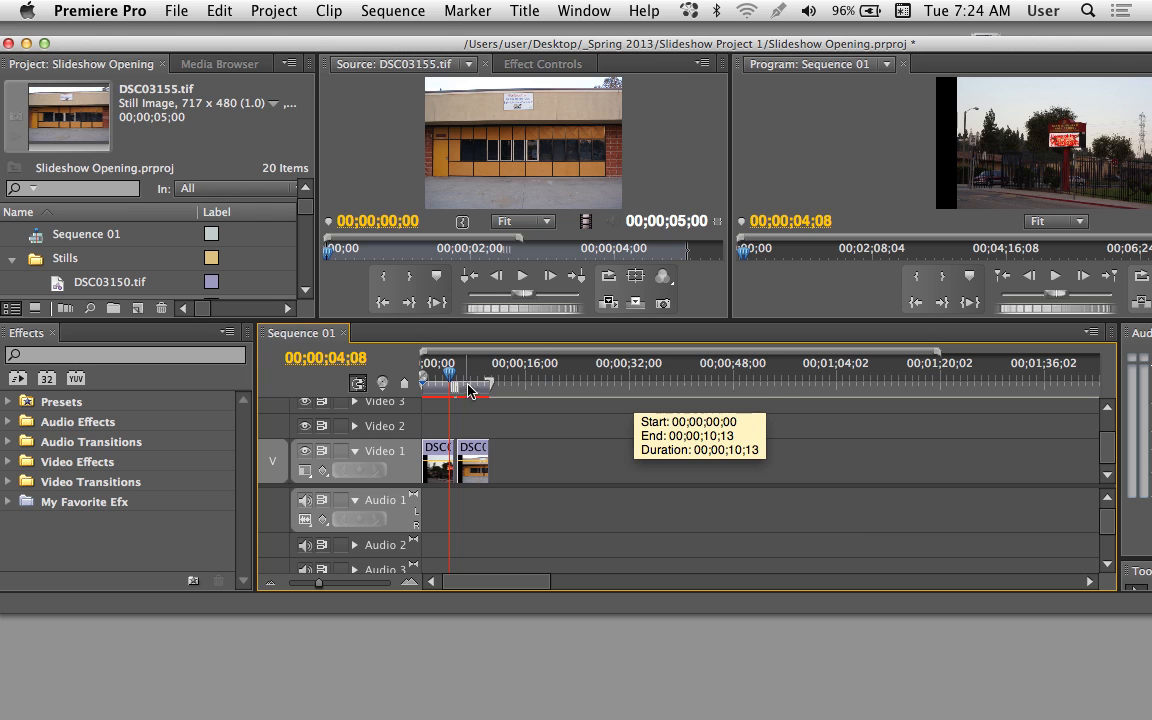
drag(469, 390, 458, 394)
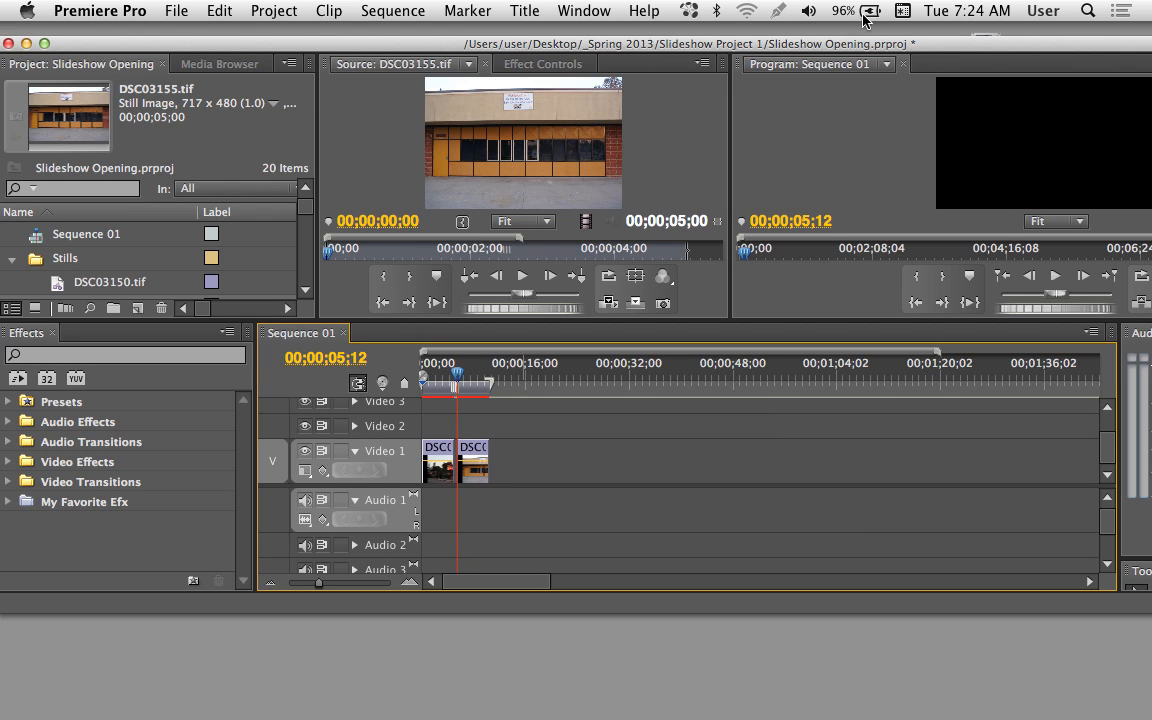
Close the gap on Video 1 by moving the DSC03155.tif clip against the end of DSC03150.tif.
drag(848, 47, 724, 93)
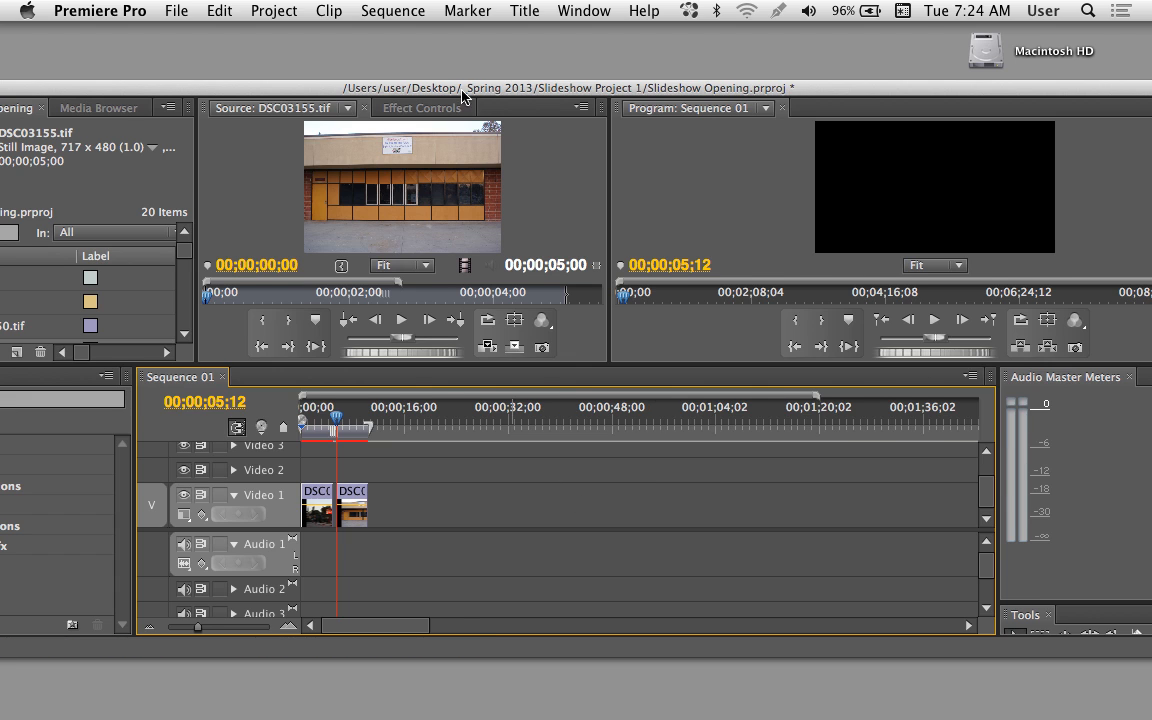
drag(456, 93, 583, 96)
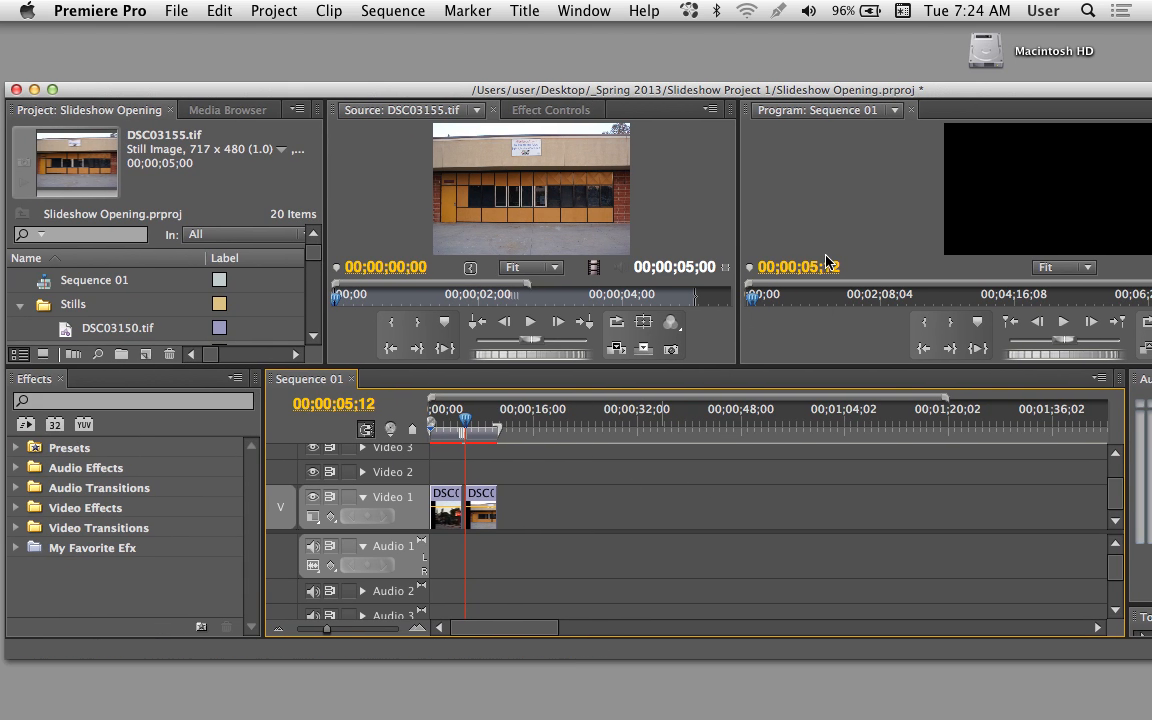
key(=)
key(=)
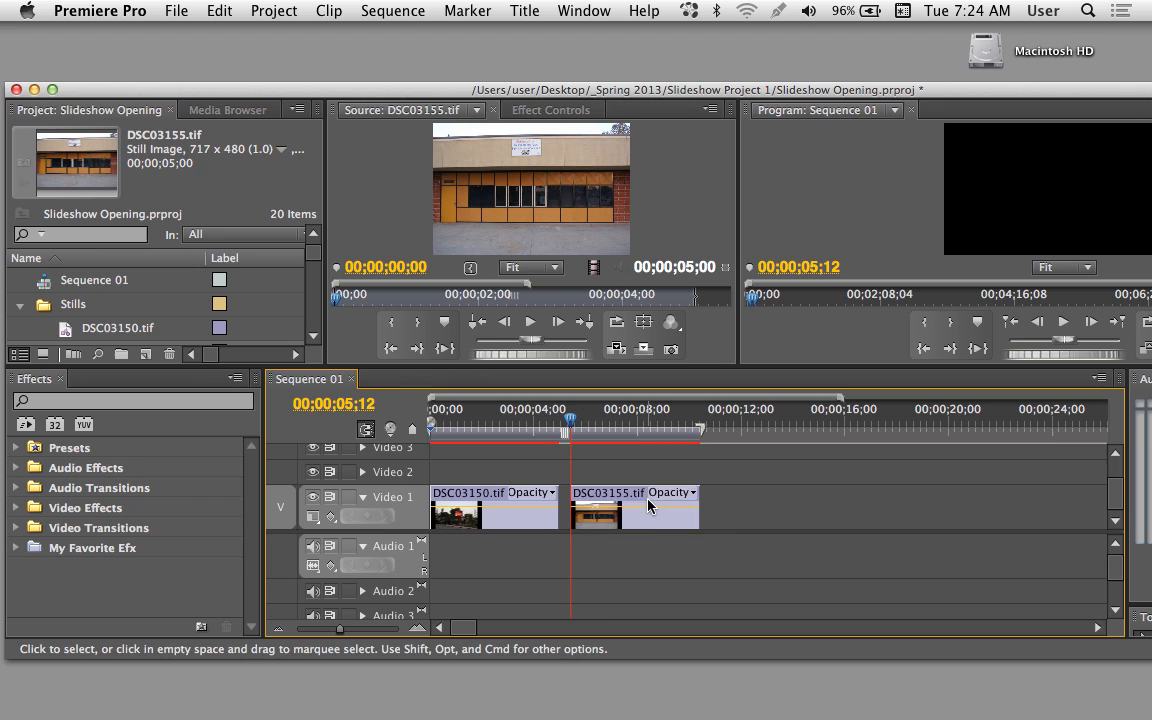
drag(648, 499, 636, 501)
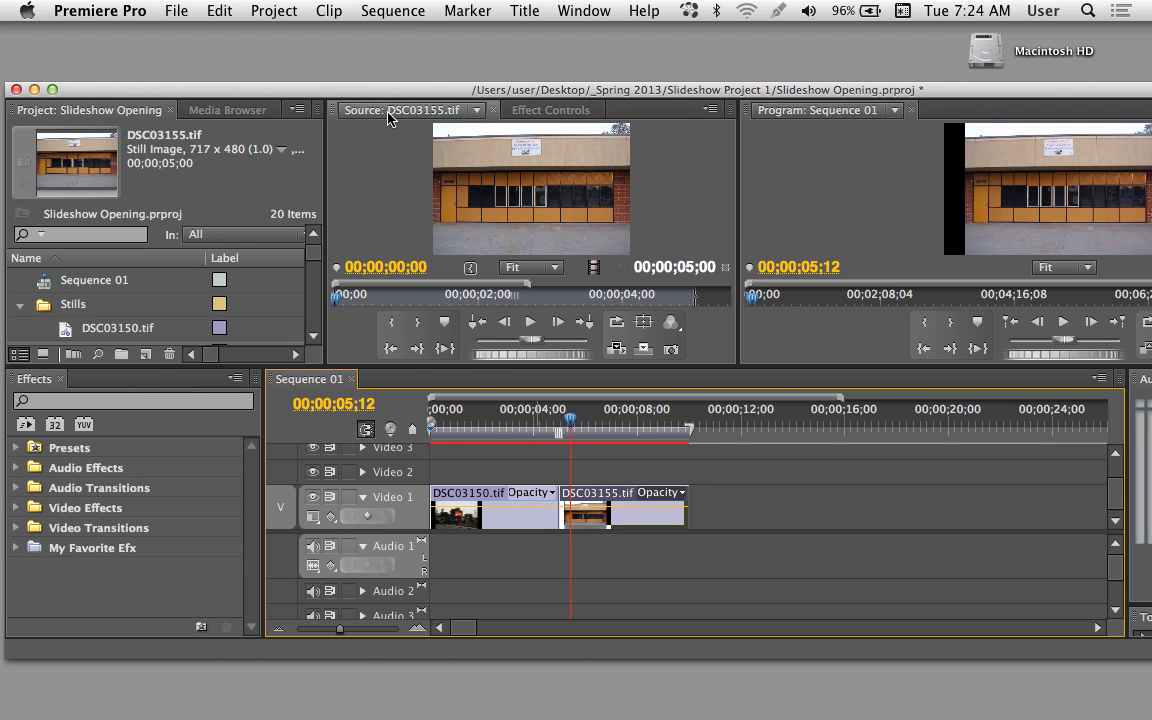
Move the playhead to 00;00;07;12, inside the DSC03155.tif clip.
drag(350, 94, 360, 85)
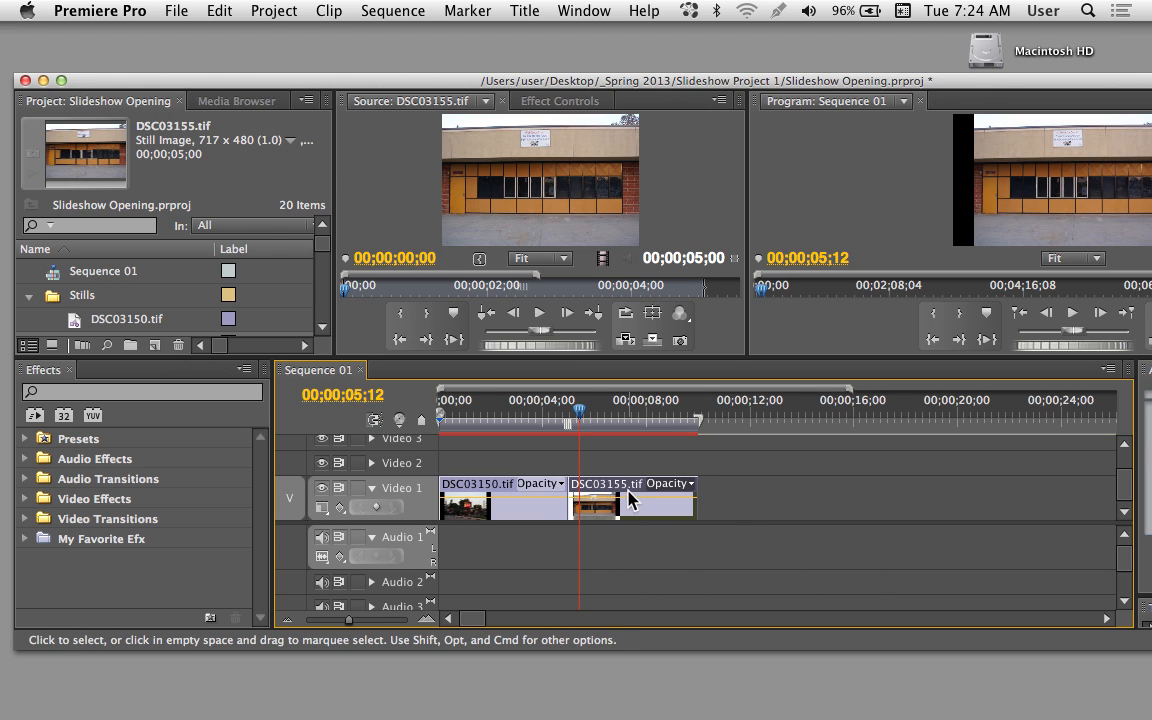
mouse_move(630, 498)
mouse_down()
mouse_move(643, 502)
mouse_move(612, 500)
mouse_move(665, 503)
mouse_move(630, 497)
mouse_up()
click(603, 410)
click(629, 428)
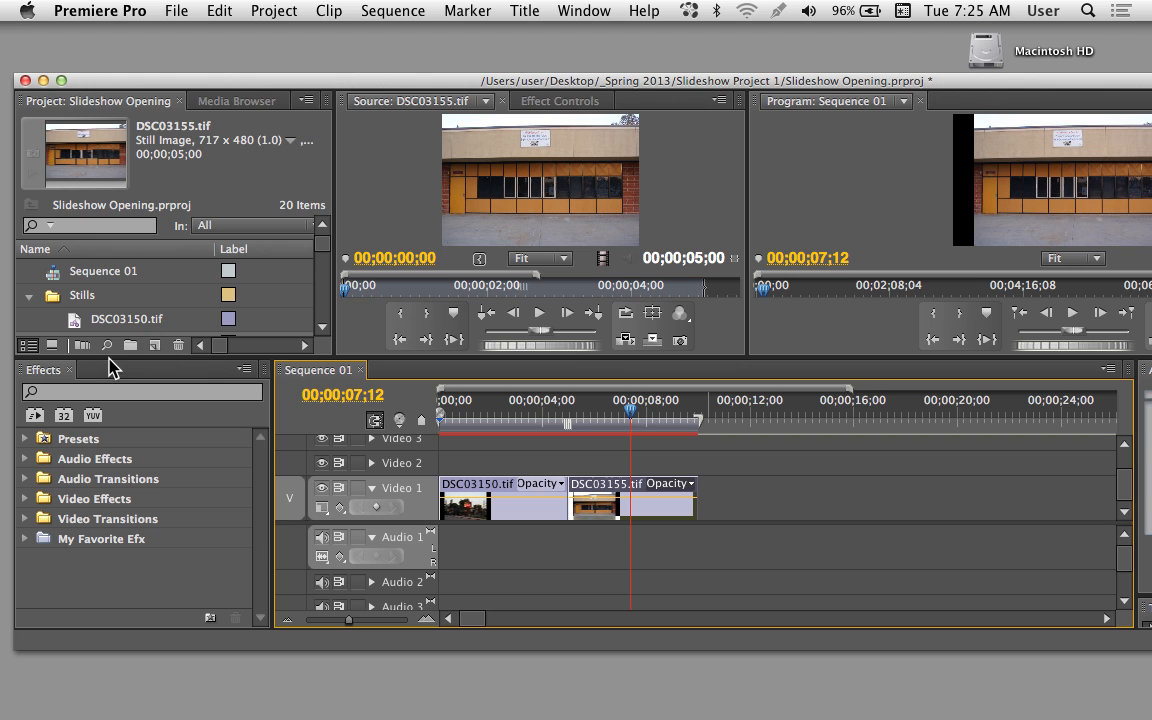
Preview DSC03173.tif from the Stills bin and place it directly after the DSC03155.tif clip on Video 1.
drag(108, 359, 75, 458)
double_click(72, 391)
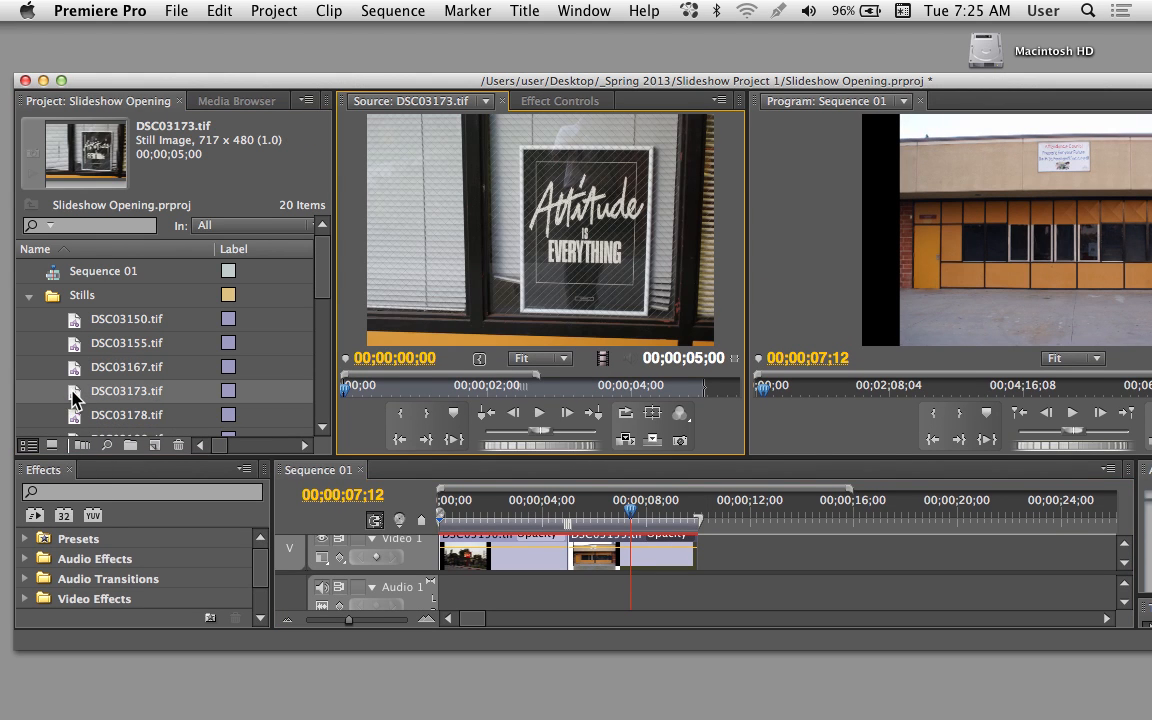
drag(72, 391, 722, 570)
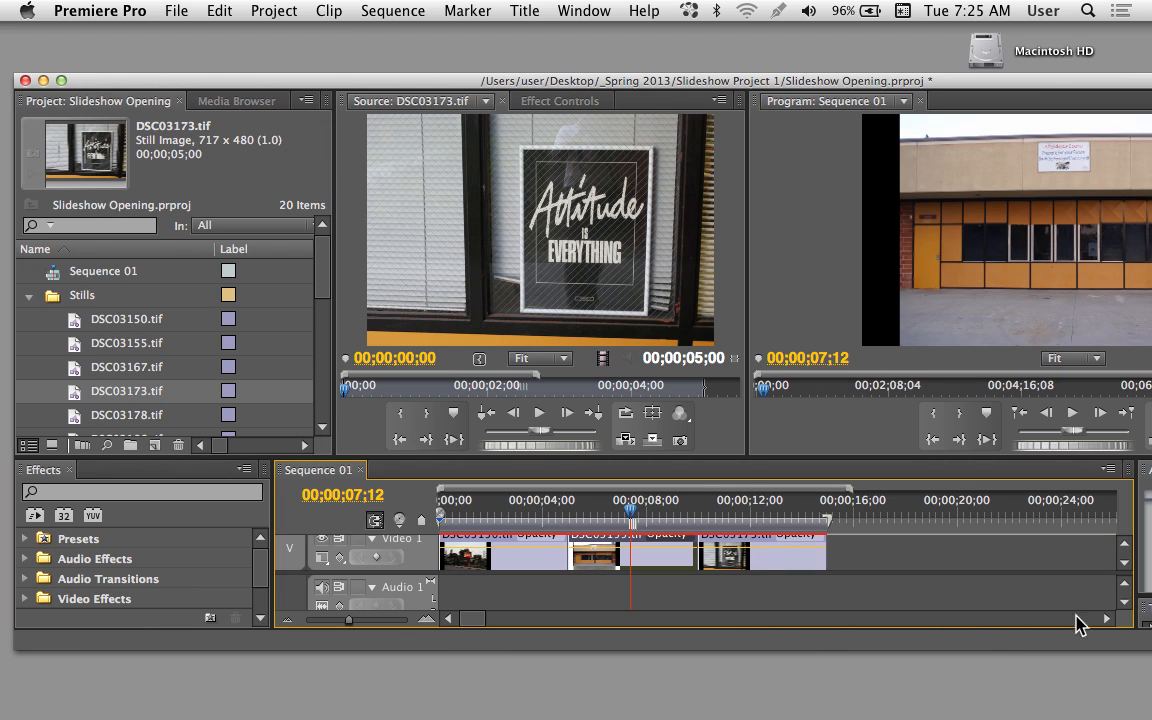
Set the playhead to 00;00;06;11 and make the timeline area taller to show all the video and audio tracks.
click(646, 515)
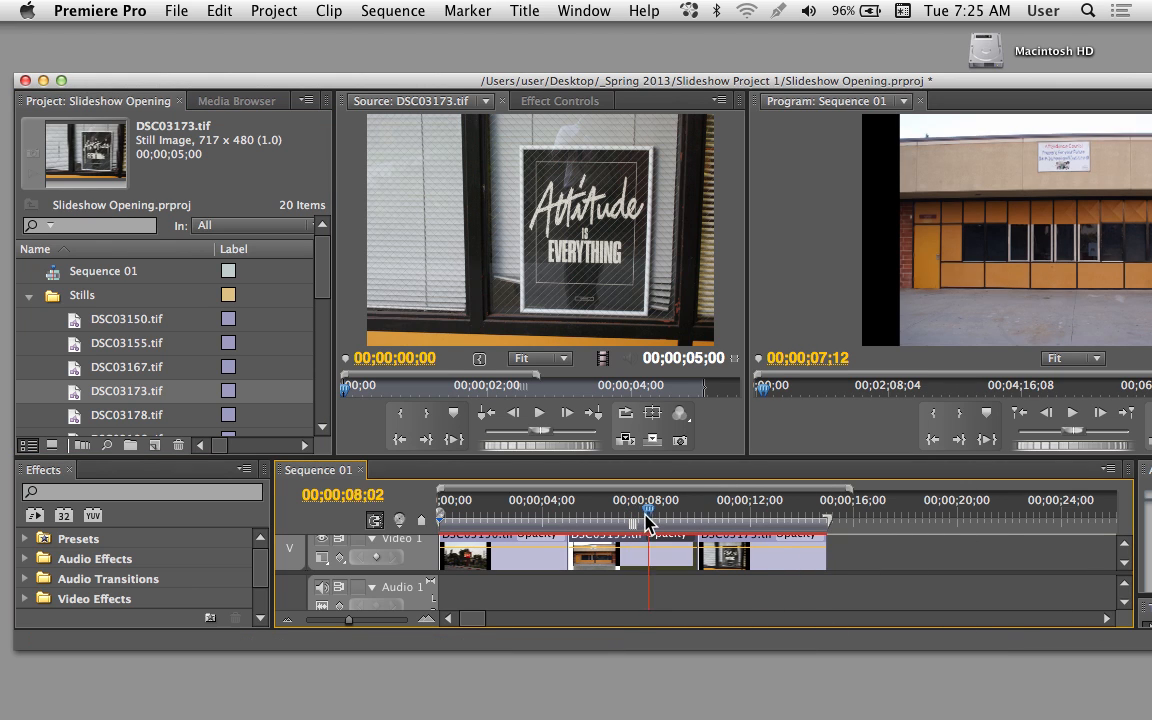
drag(646, 515, 604, 514)
drag(610, 455, 588, 303)
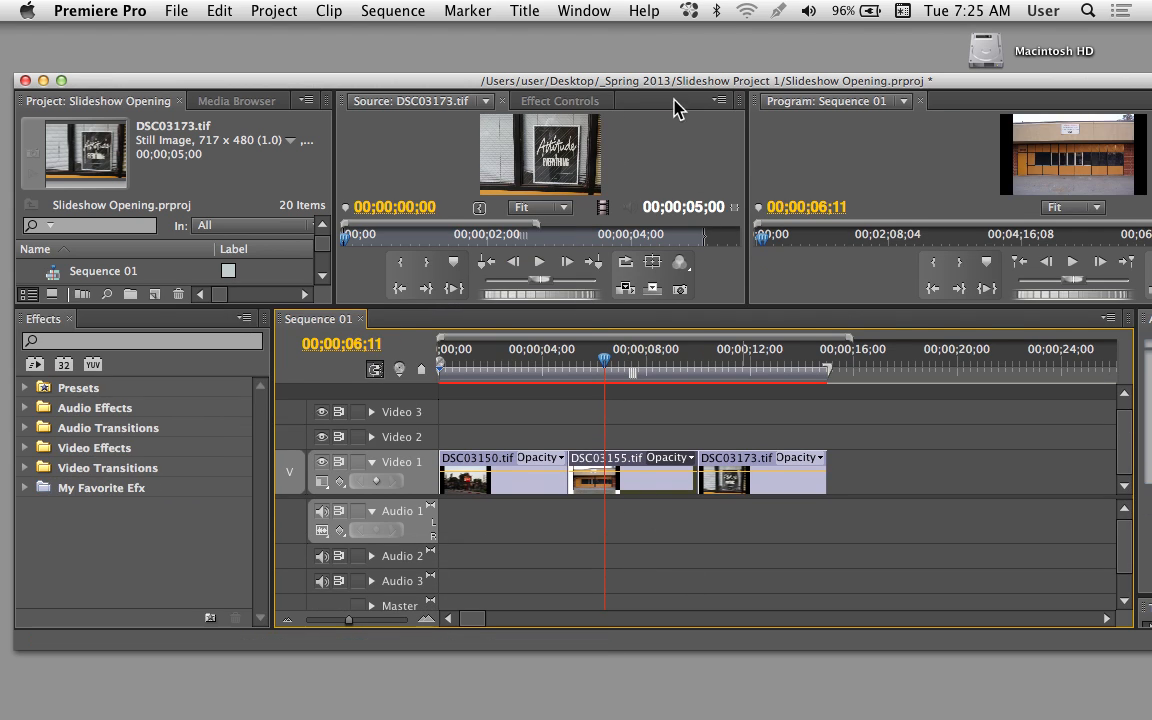
drag(695, 90, 515, 39)
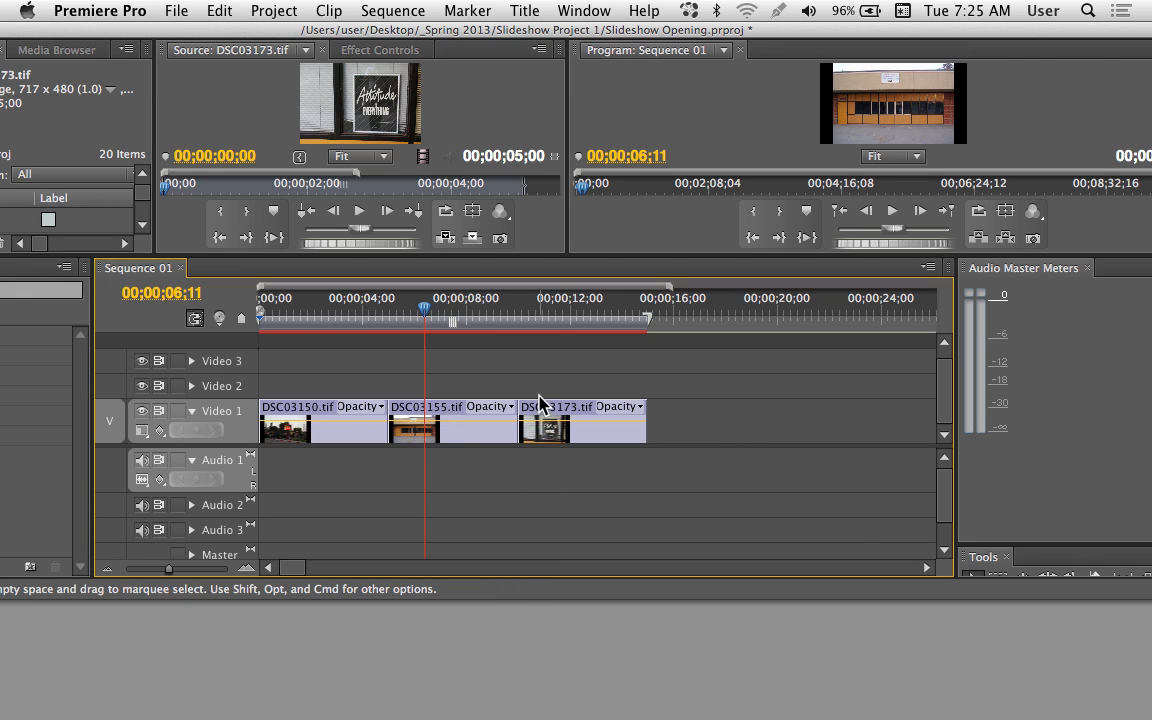
Move the DSC03155.tif clip behind DSC03173.tif on Video 1, and move DSC03173.tif against DSC03150.tif to fill the gap.
drag(449, 418, 632, 432)
drag(458, 411, 735, 440)
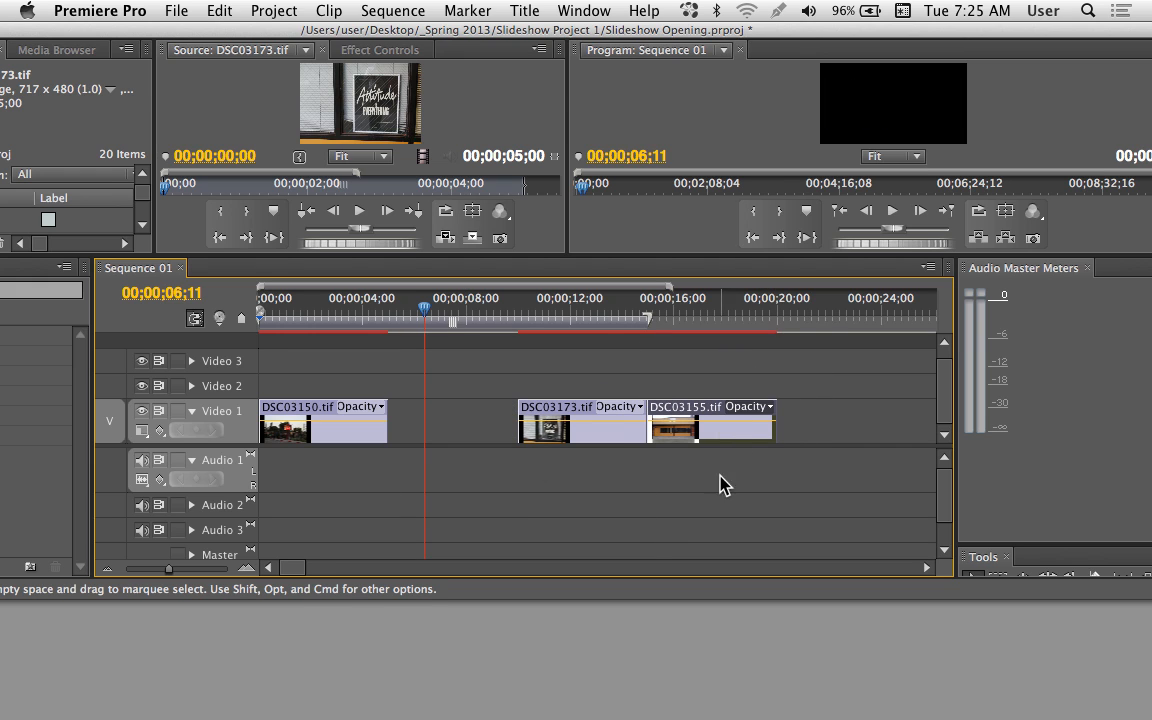
drag(512, 392, 553, 418)
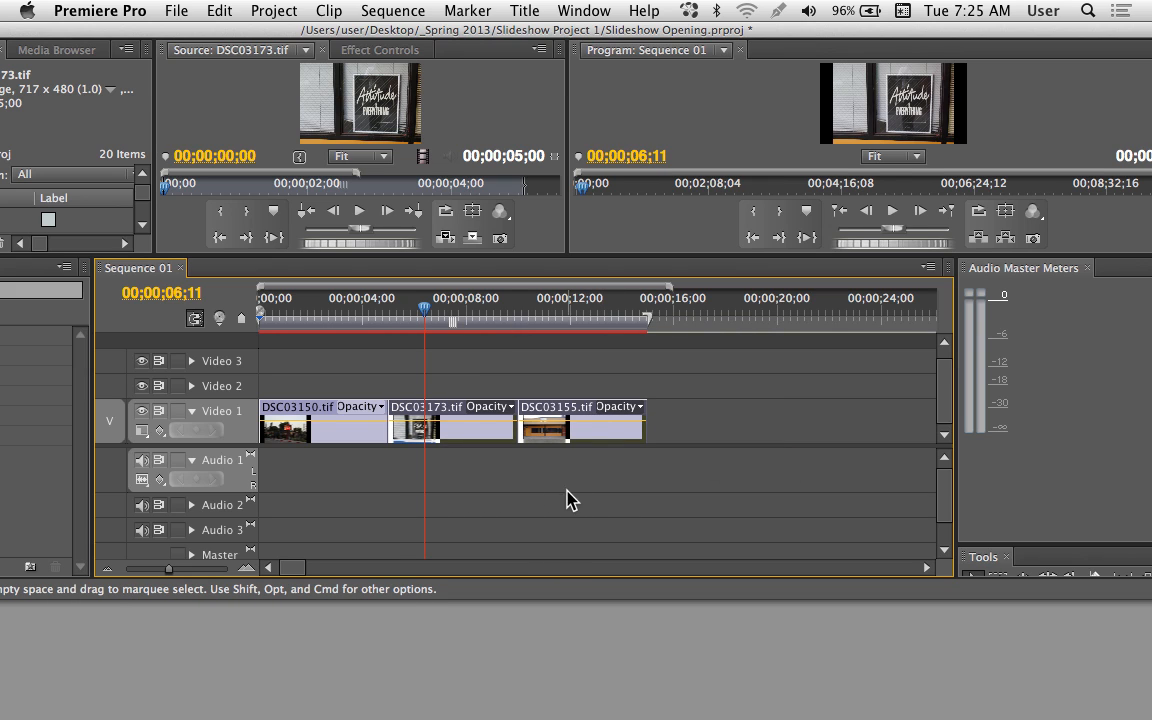
Undo the last two clip moves on Video 1.
click(566, 502)
key(super+z)
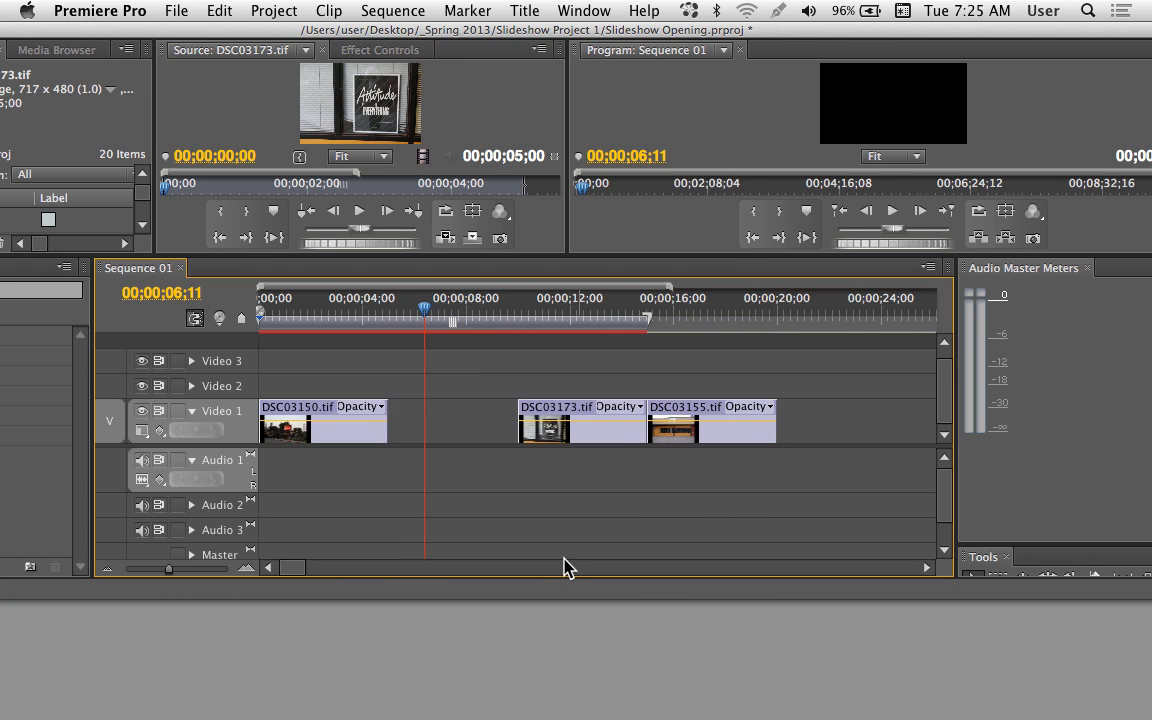
key(super+z)
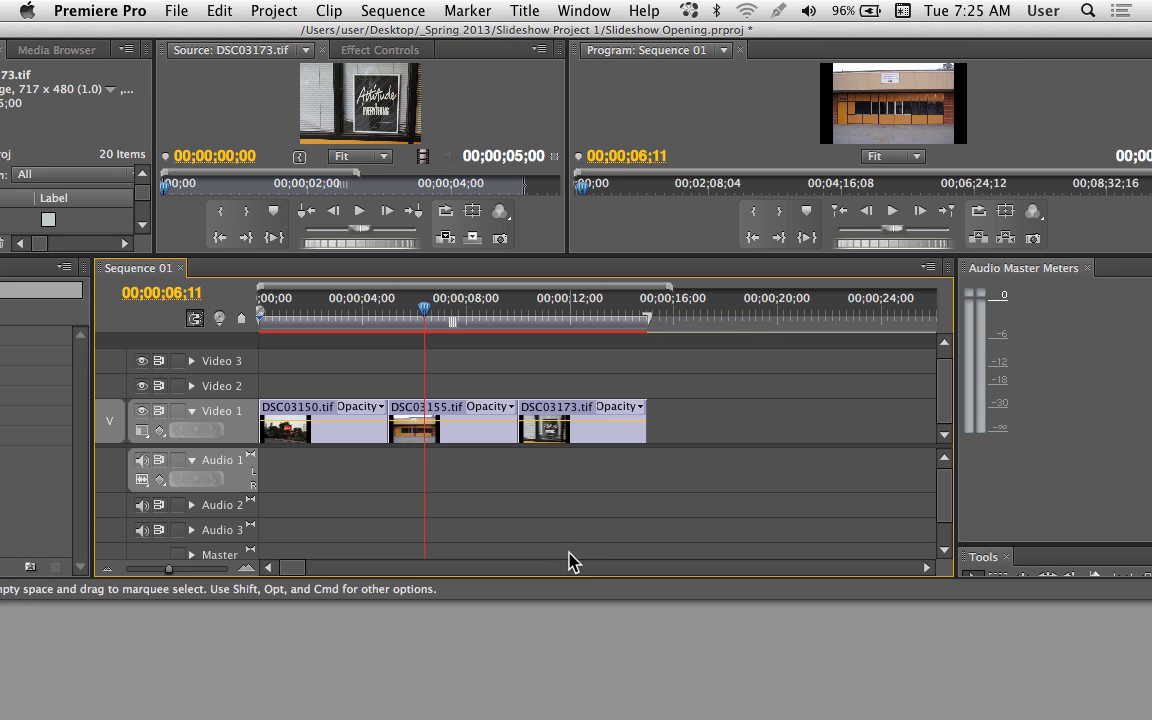
Move the DSC03155.tif clip 10 seconds later so it follows DSC03173.tif, and set the playhead to 00;00;19;06.
click(465, 412)
drag(465, 412, 724, 416)
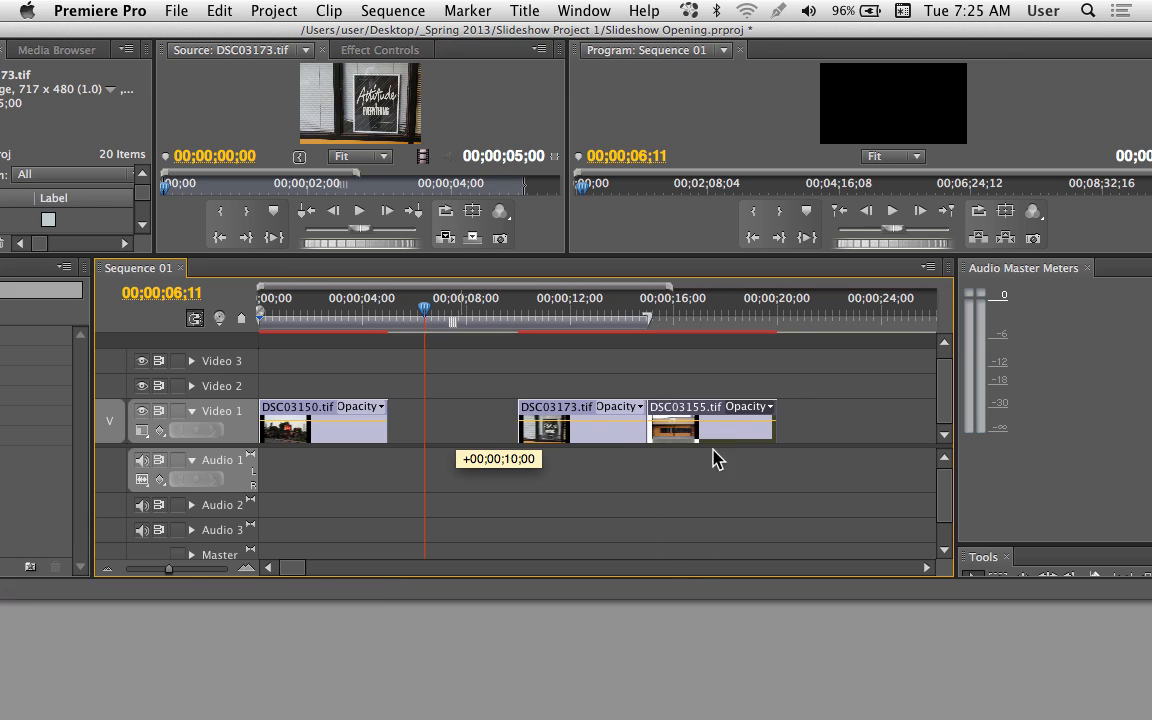
drag(420, 295, 757, 305)
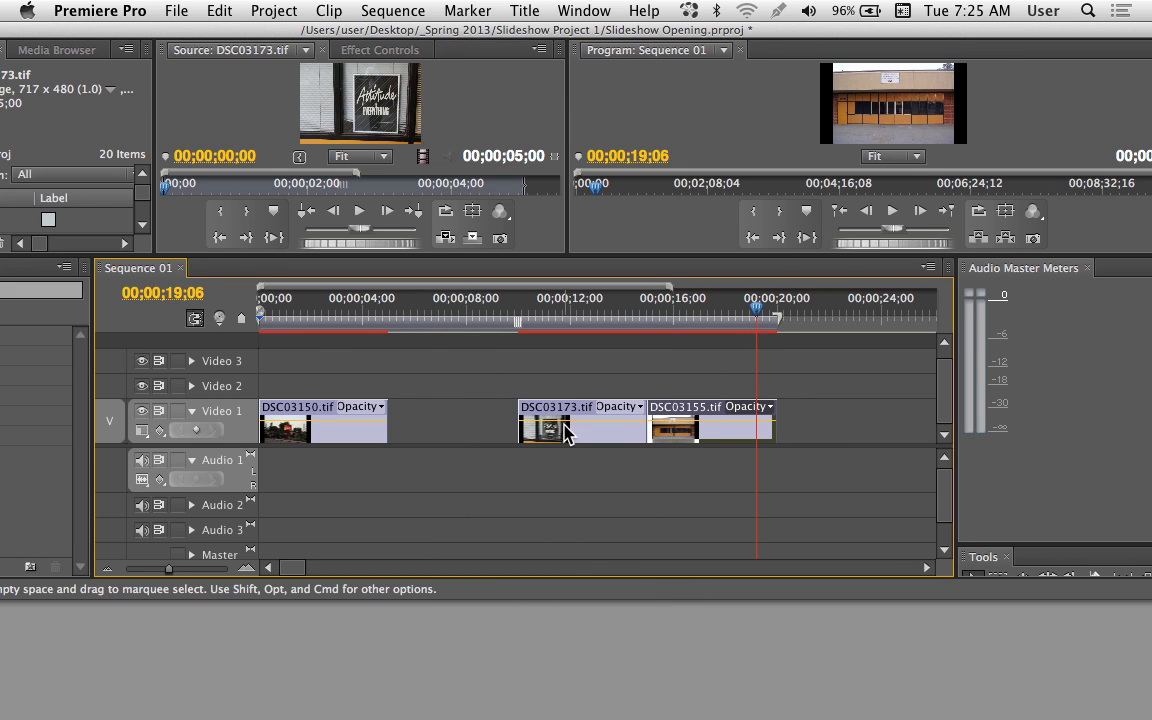
Ripple delete the gap between DSC03150.tif and DSC03173.tif, and undo back to the previous clip order.
right_click(424, 428)
click(446, 450)
right_click(432, 428)
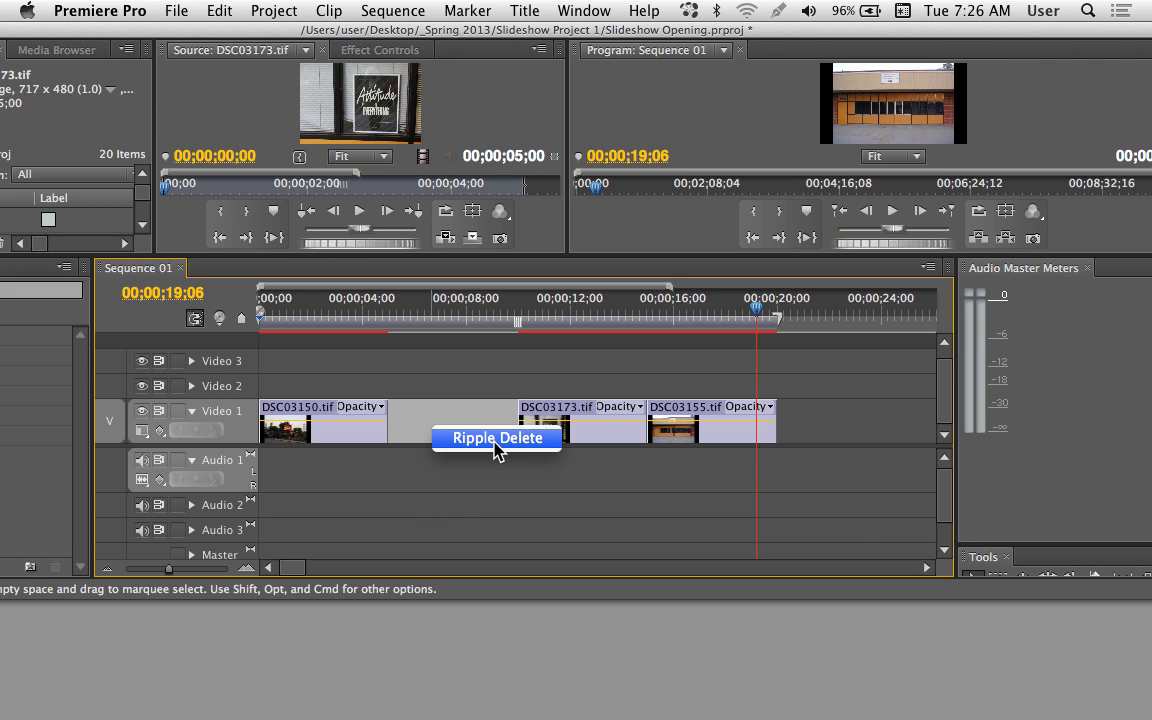
click(496, 448)
right_click(446, 429)
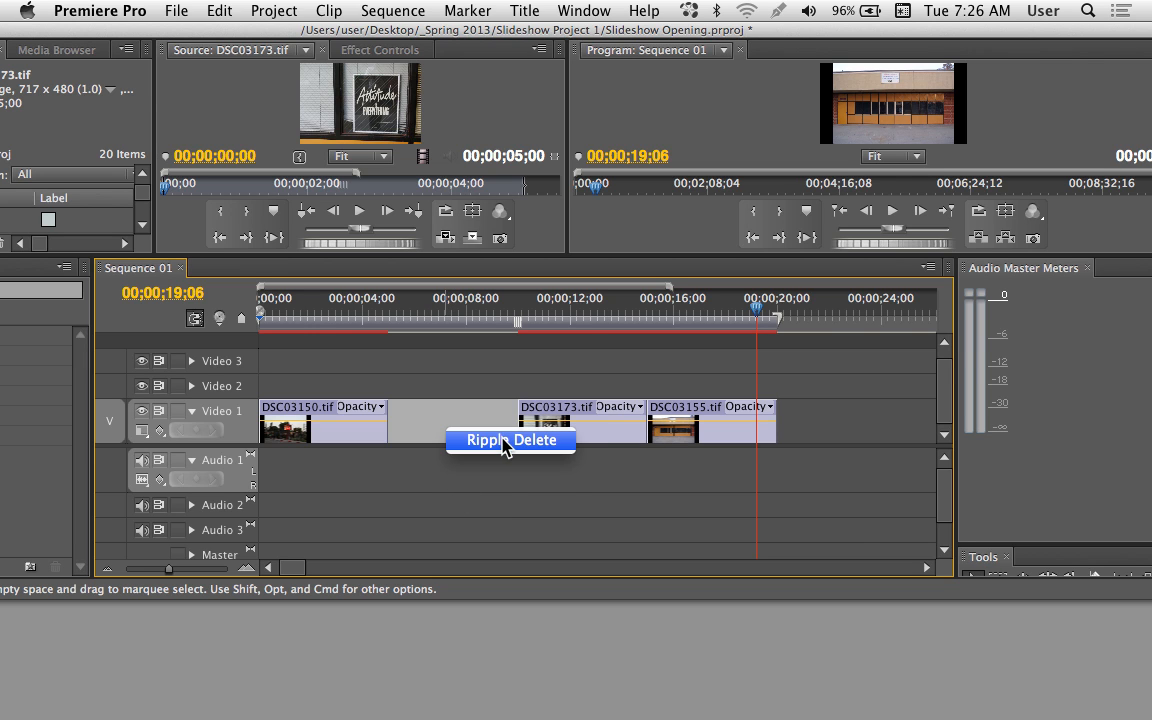
click(505, 440)
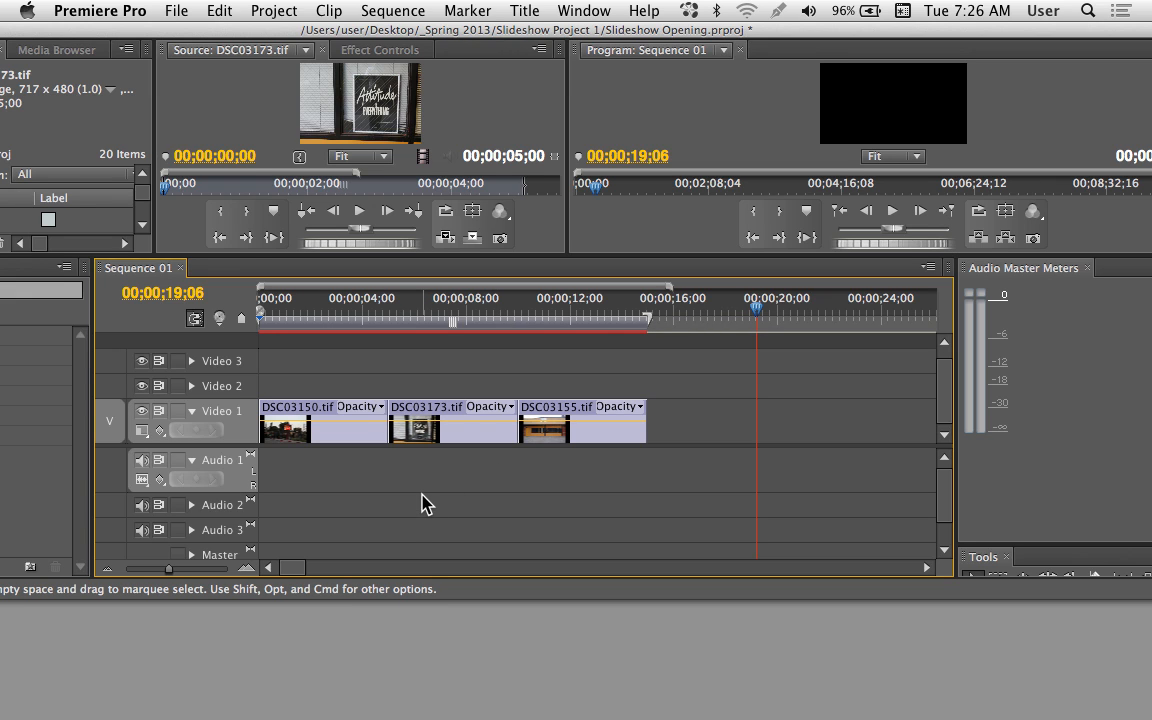
key(super+z)
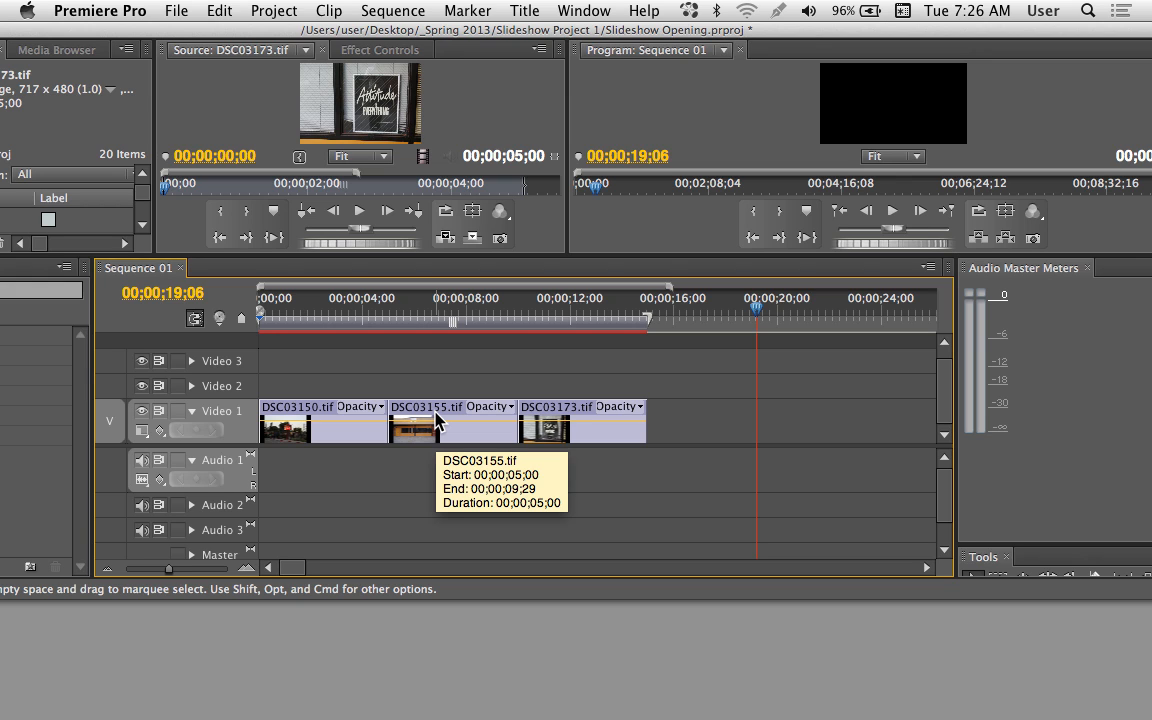
Rearrange the DSC03155.tif clip to follow DSC03173.tif in one gapless move, and set the playhead to 00;00;07;13.
drag(436, 419, 699, 429)
key(super)
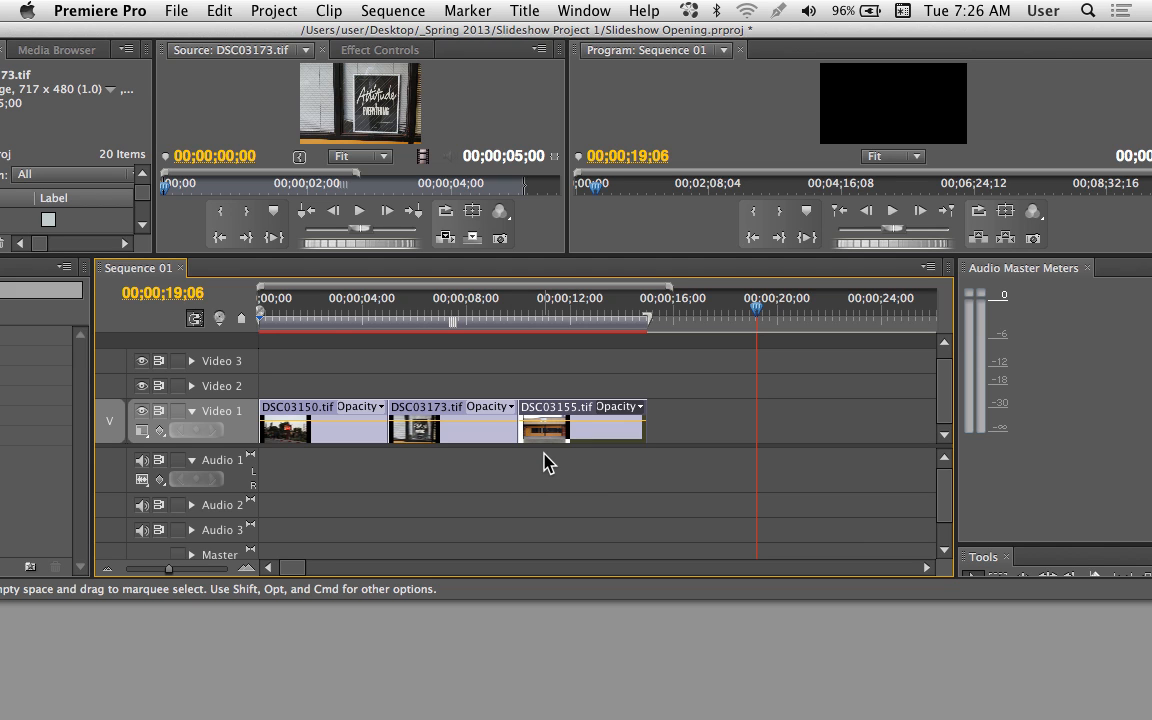
drag(663, 326, 451, 326)
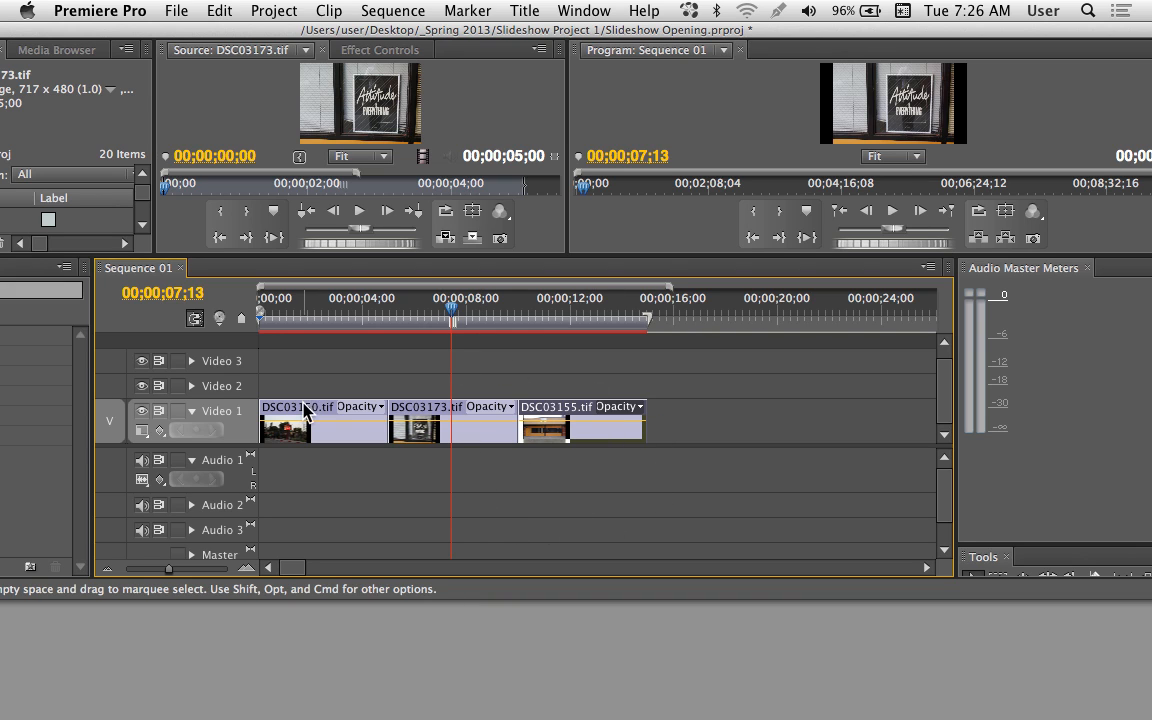
Rearrange the DSC03155.tif clip to the start of Video 1 without leaving a gap, and move the playhead to 00;00;05;00.
drag(590, 420, 335, 418)
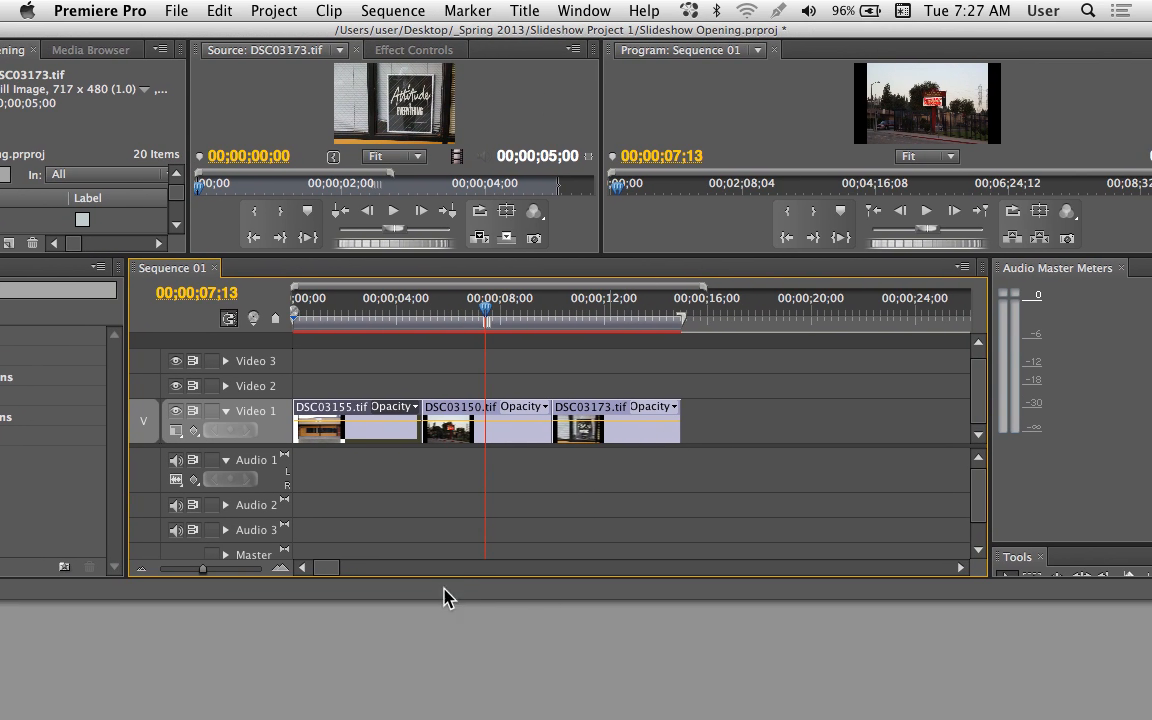
drag(481, 320, 419, 320)
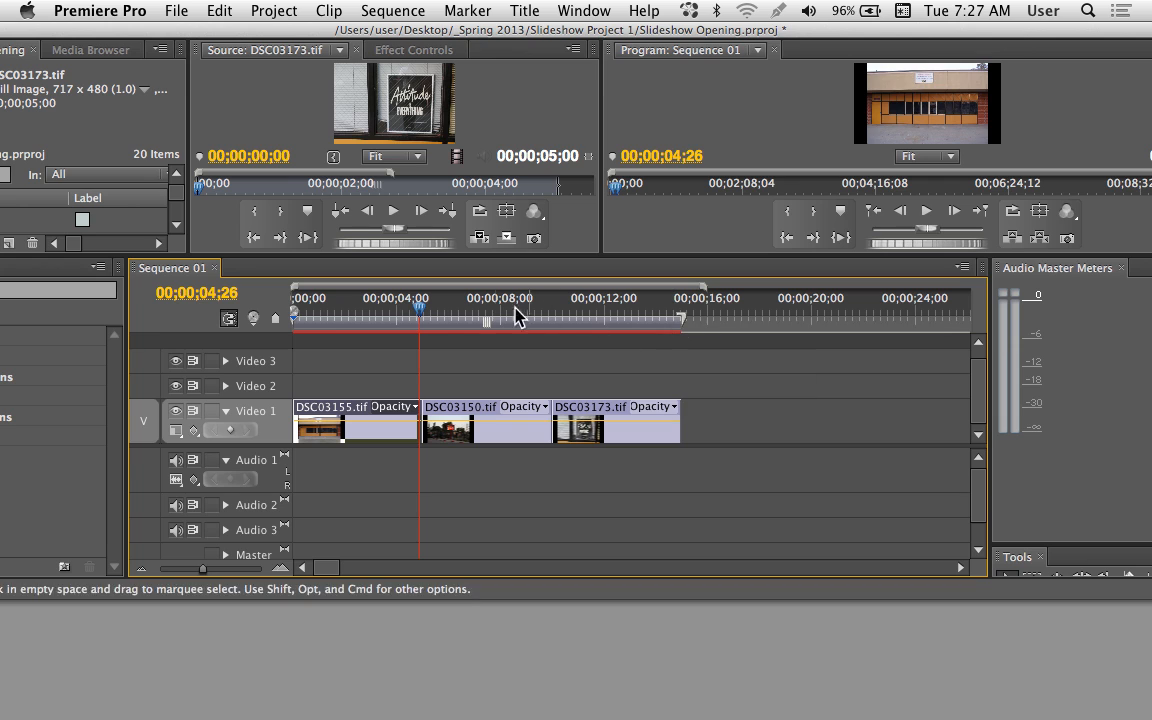
drag(515, 318, 371, 322)
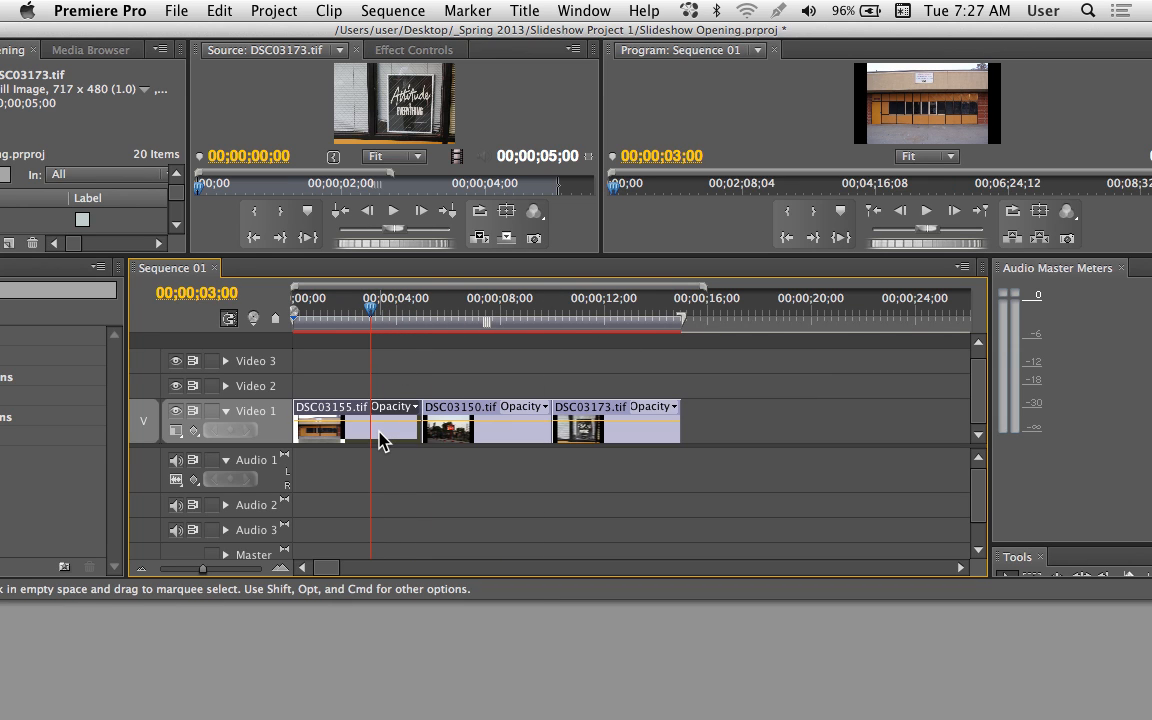
drag(375, 312, 424, 311)
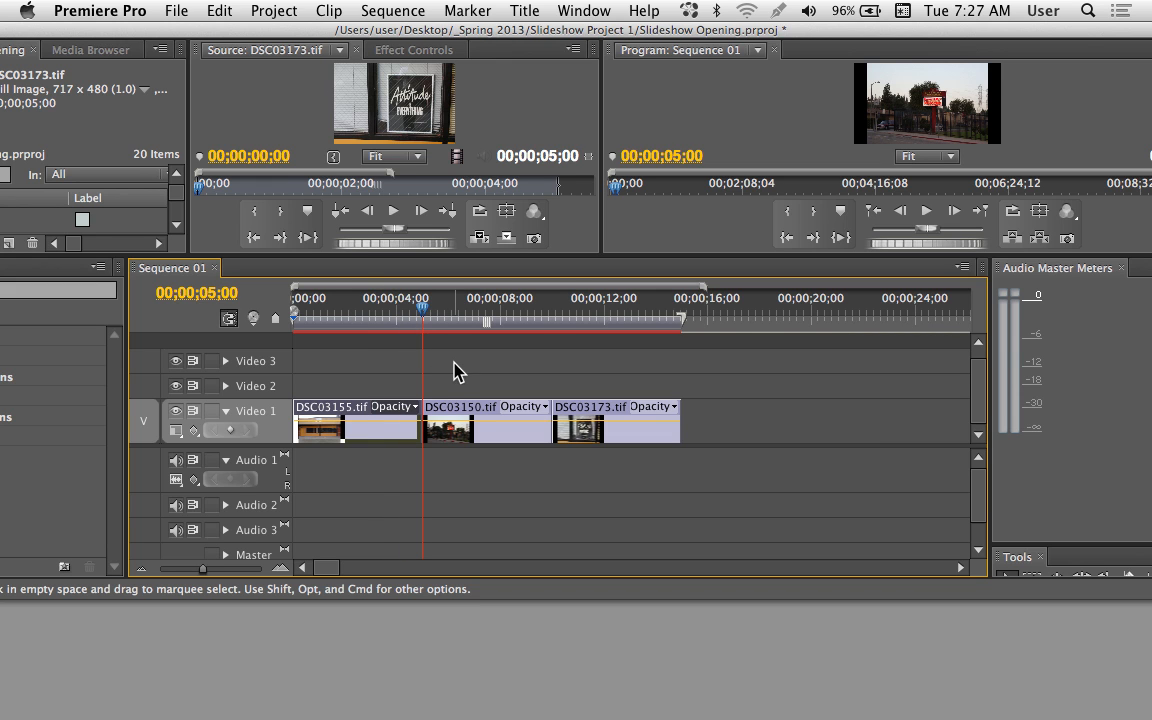
Step the playhead one frame back from the cut to 00;00;04;29, and return it to the start of the sequence.
drag(287, 36, 411, 70)
drag(552, 364, 558, 367)
key(Up)
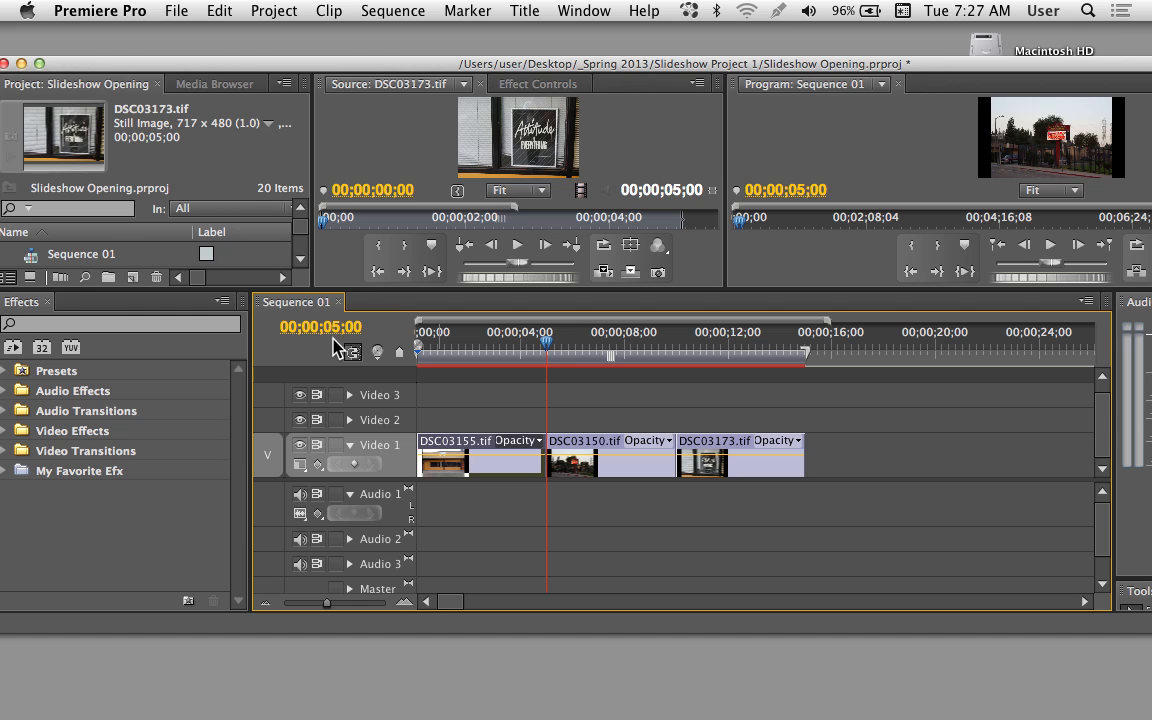
key(Left)
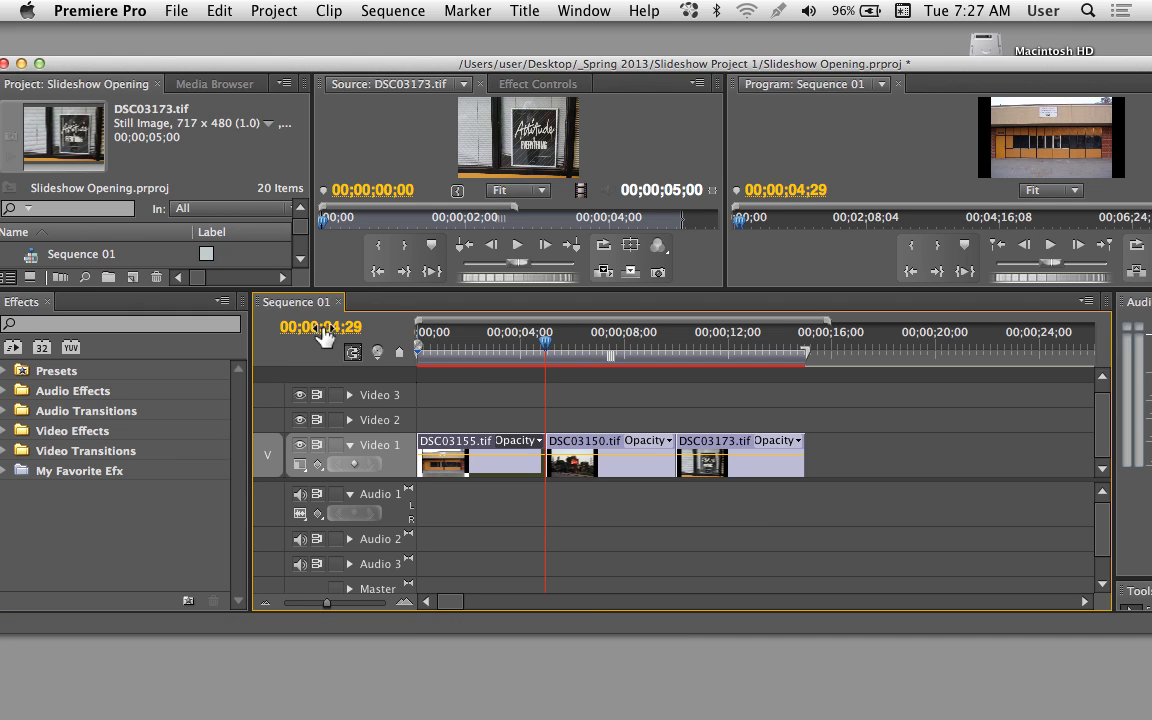
key(Home)
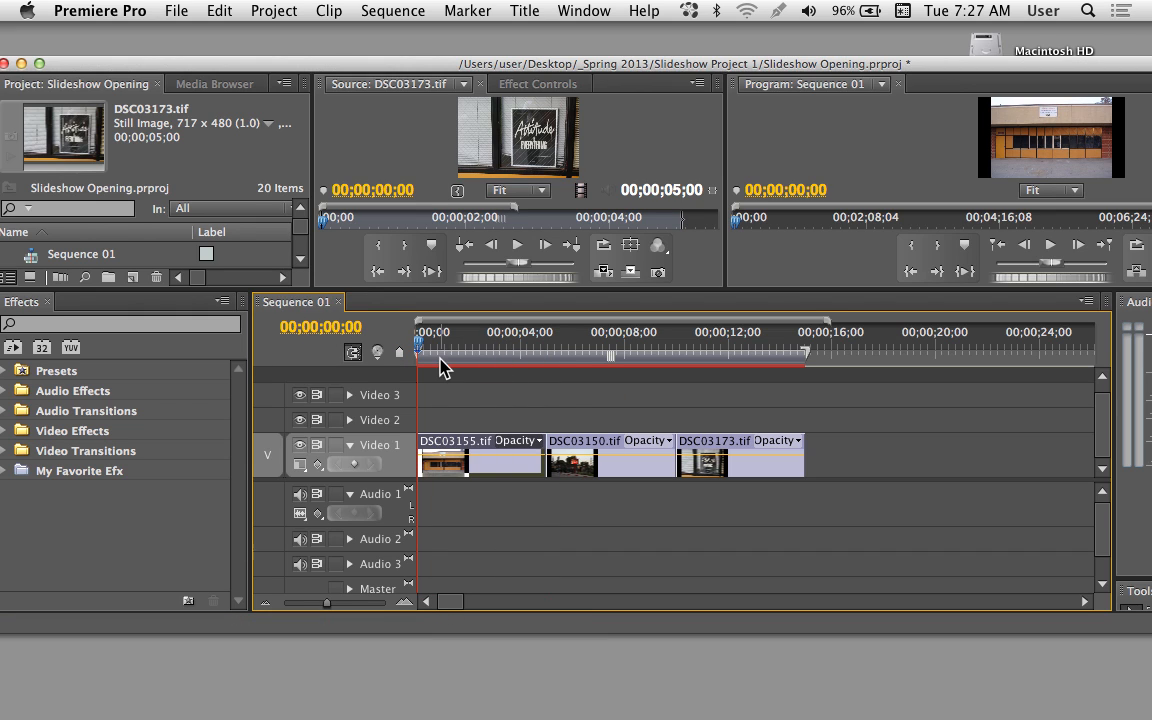
Move the playhead to 00;00;04;28 and step frame by frame across the cut to 00;00;05;00.
click(499, 356)
drag(505, 358, 545, 357)
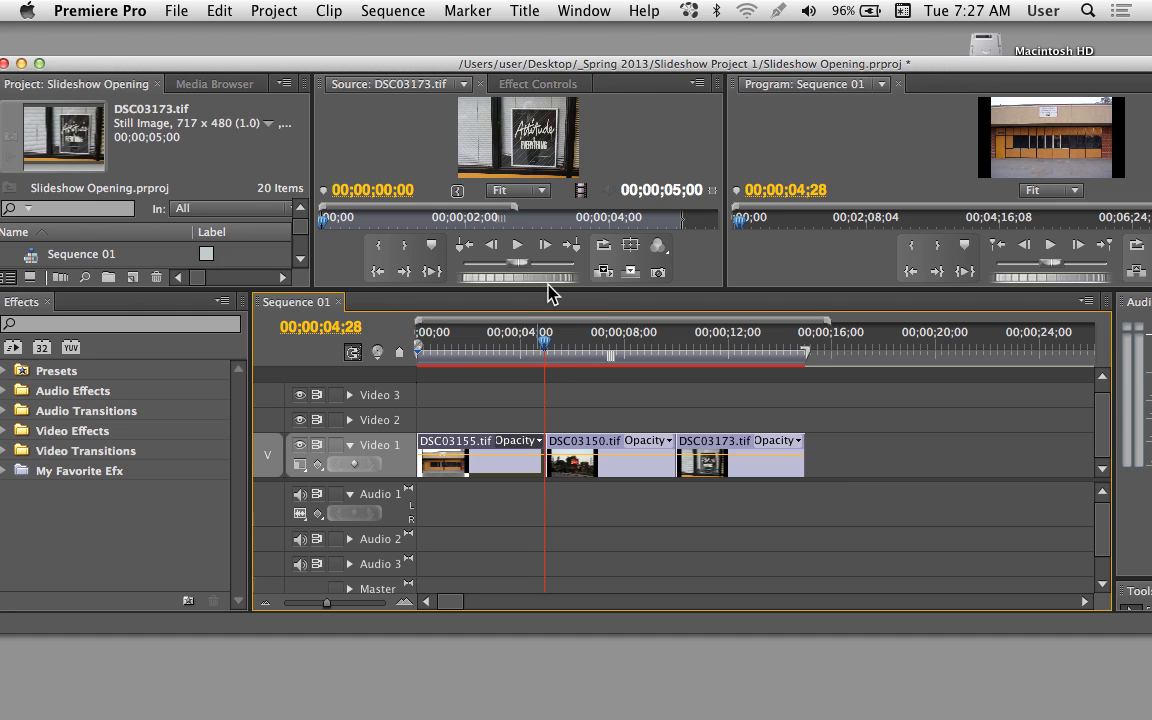
key(Right)
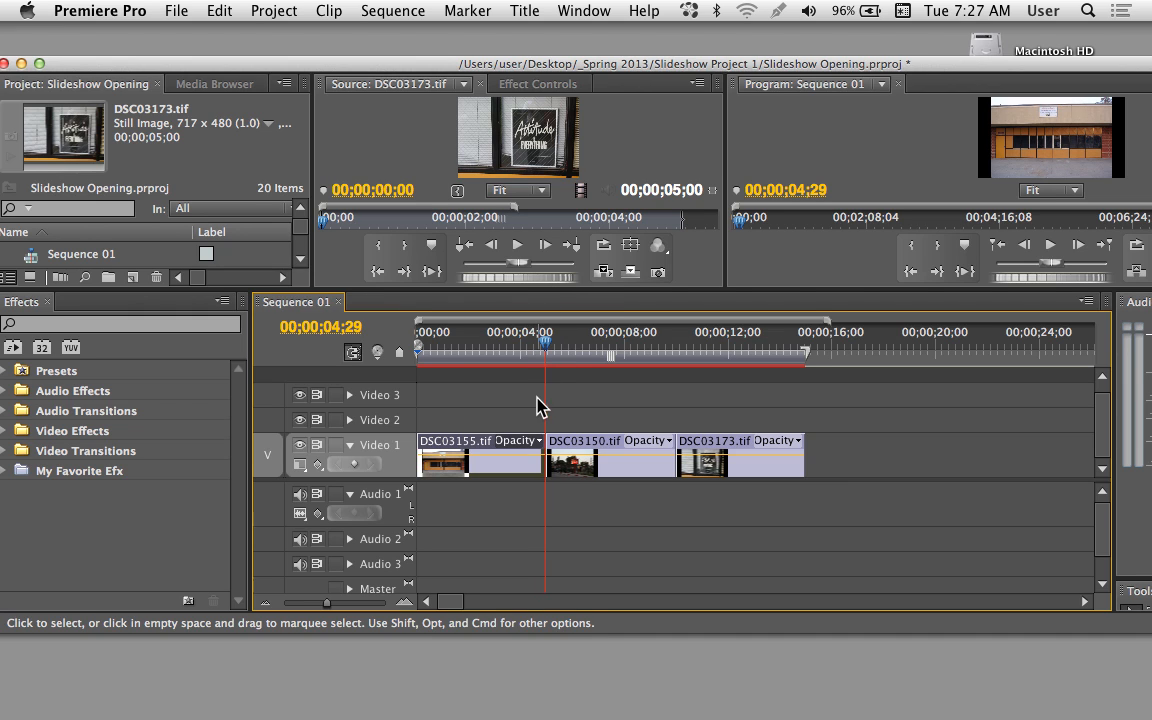
drag(669, 72, 404, 38)
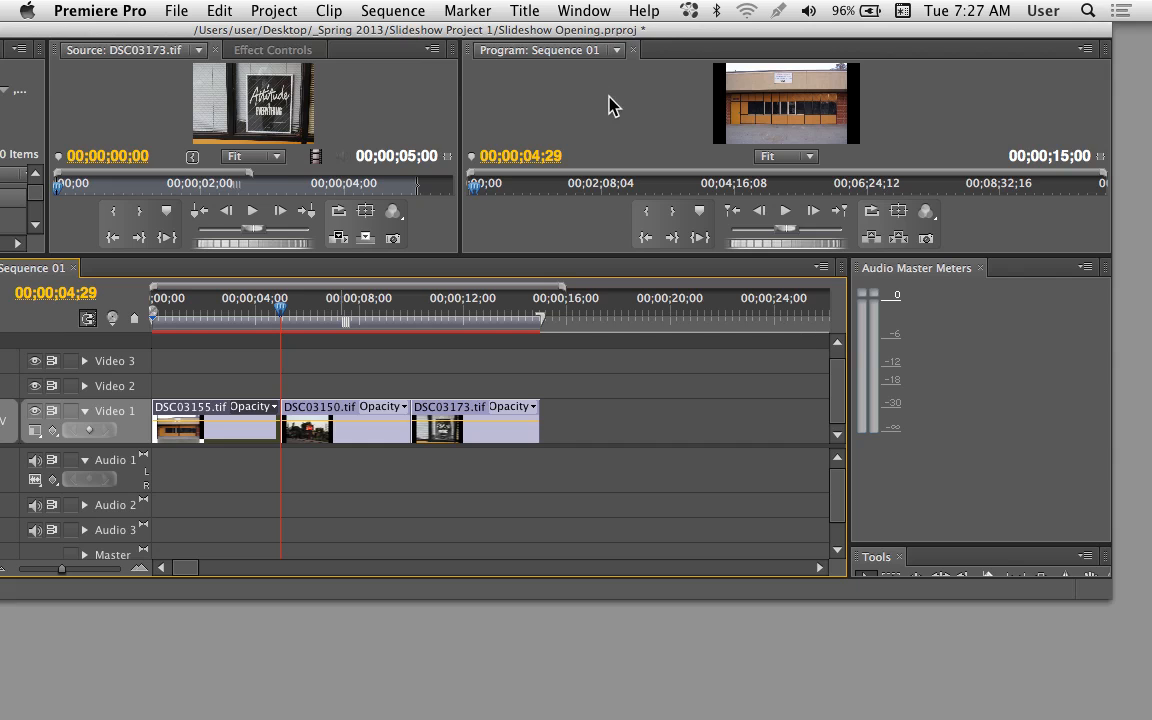
key(Right)
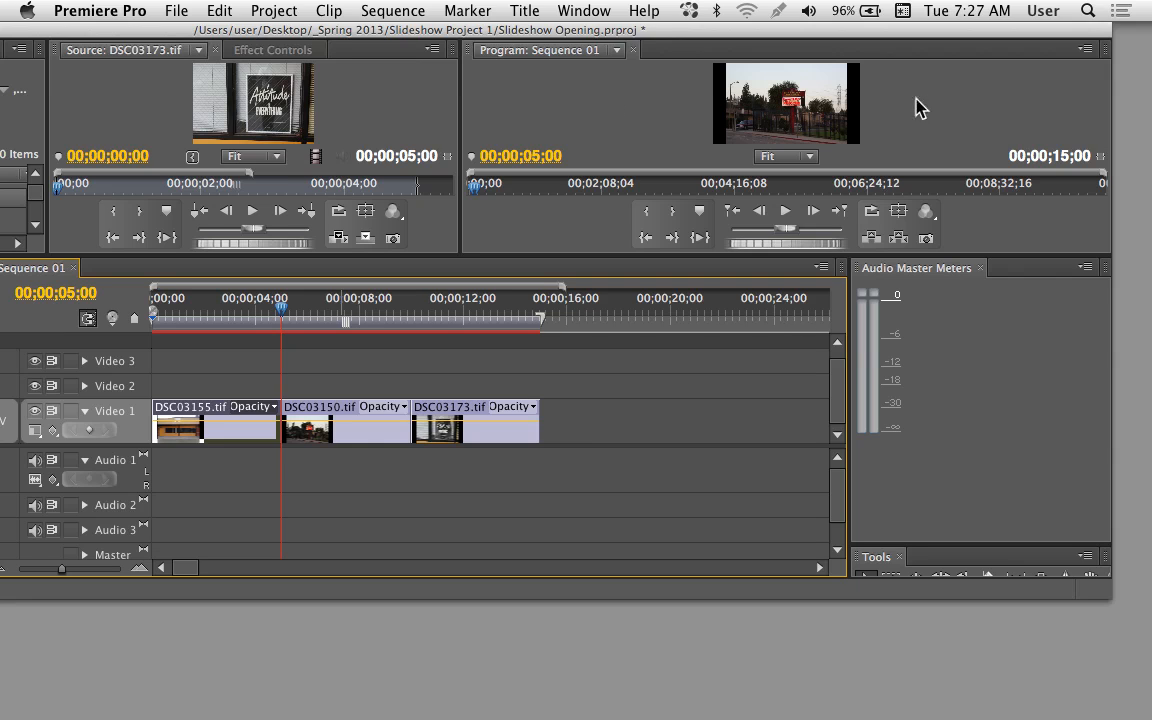
Enlarge the Source and Program monitors and step one frame back to 00;00;04;29 to compare the images at the cut.
drag(482, 22, 482, 62)
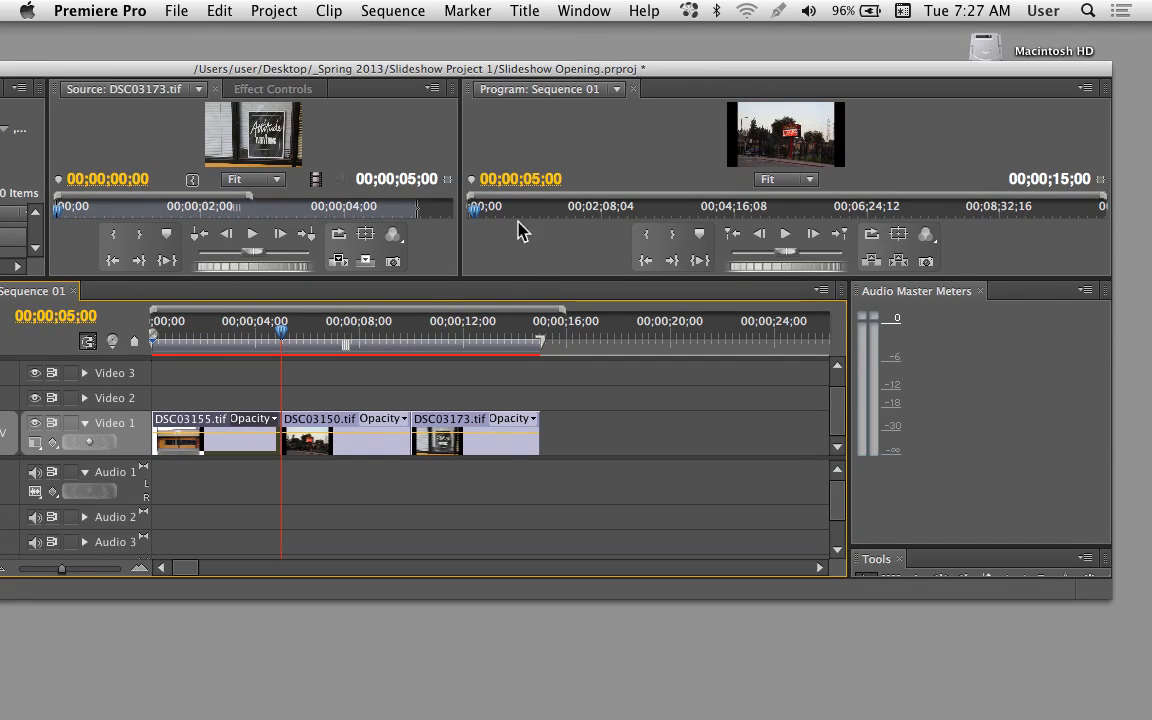
drag(512, 275, 530, 384)
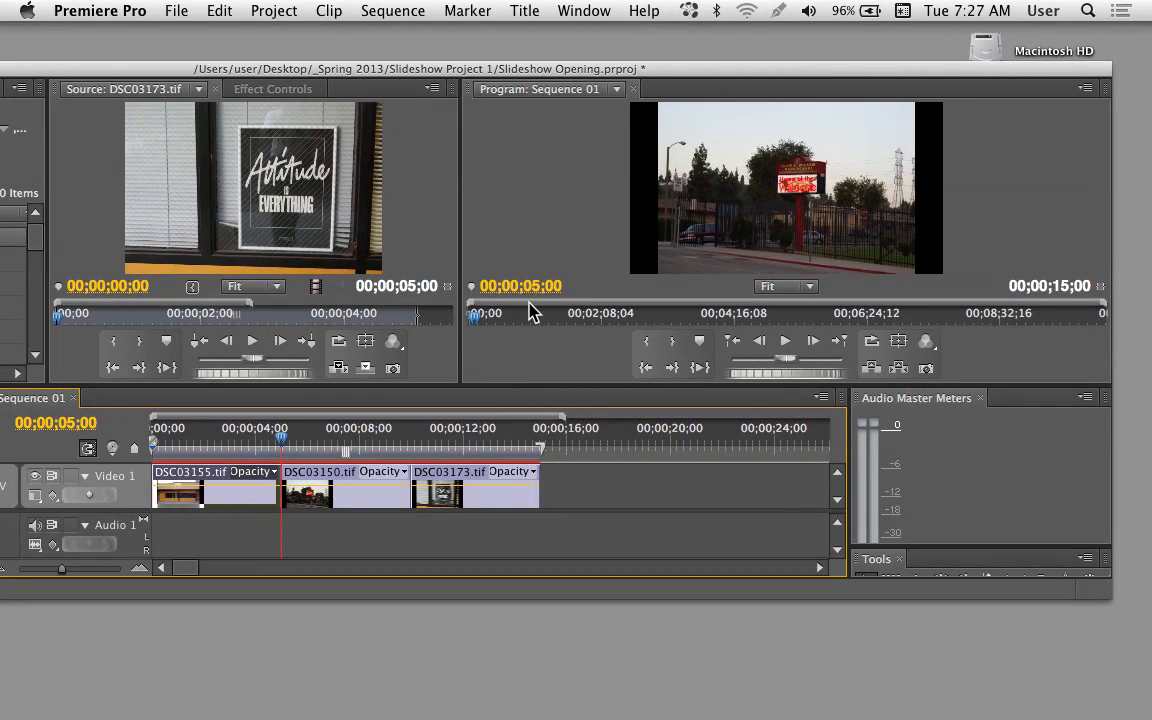
key(Left)
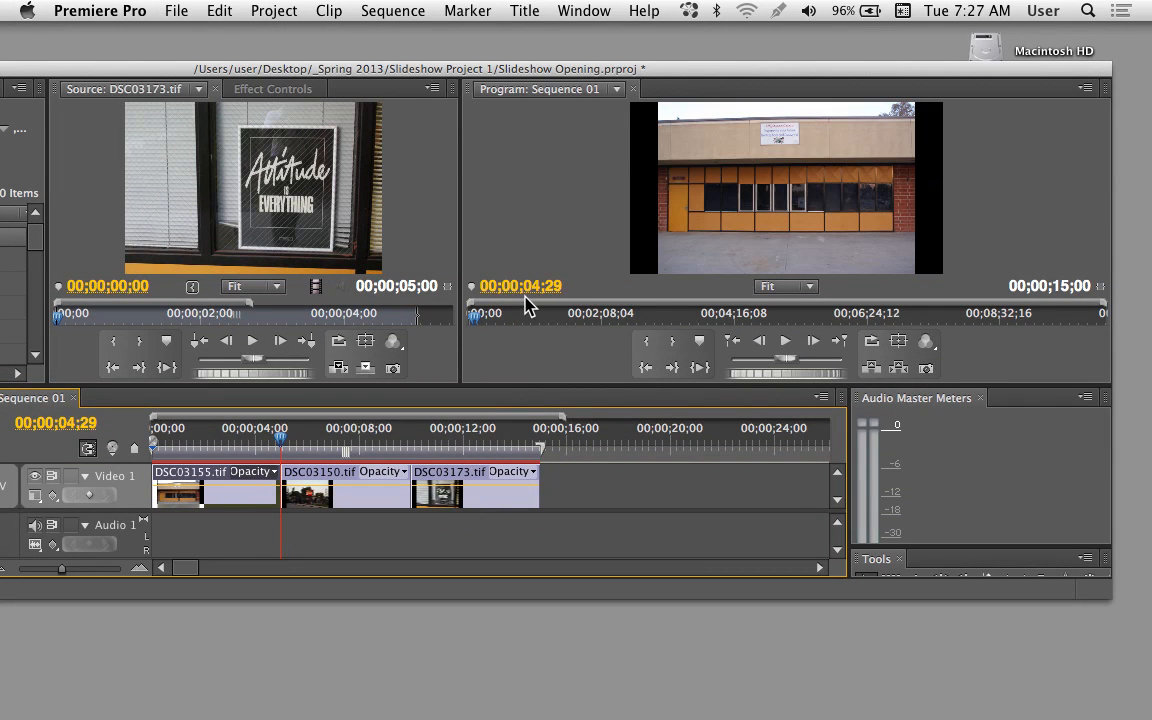
Return the playhead to 00;00;00;00 at the beginning of the DSC03155.tif clip.
drag(399, 74, 598, 60)
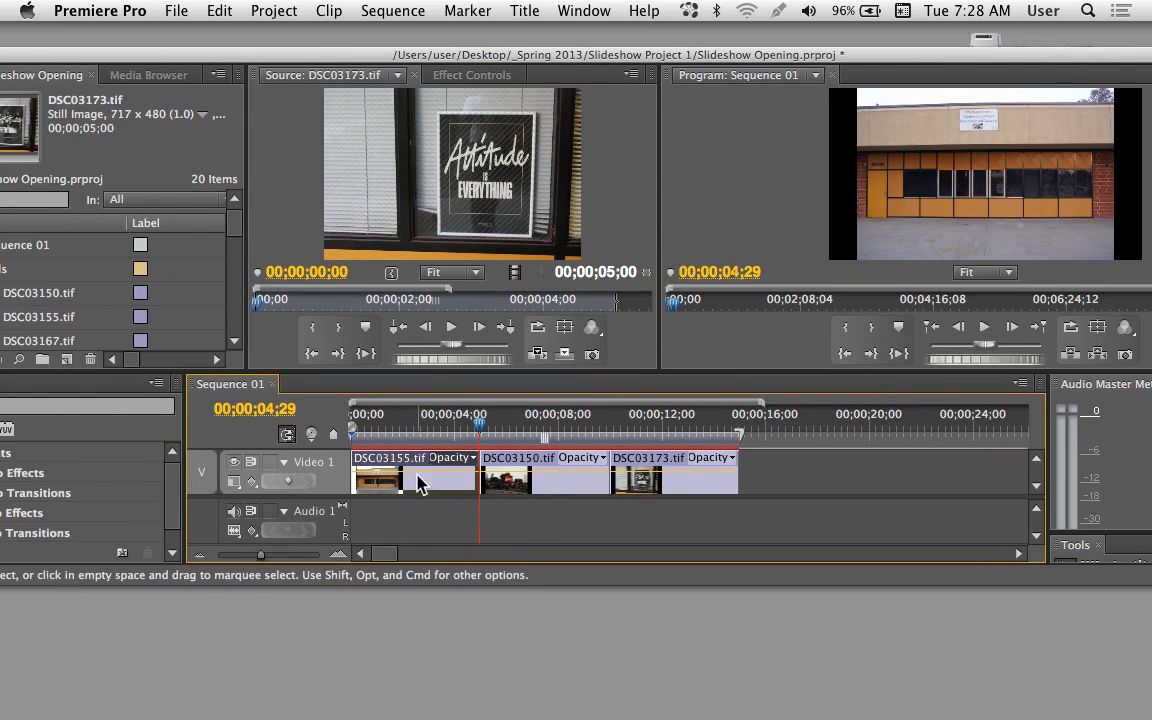
drag(479, 428, 289, 436)
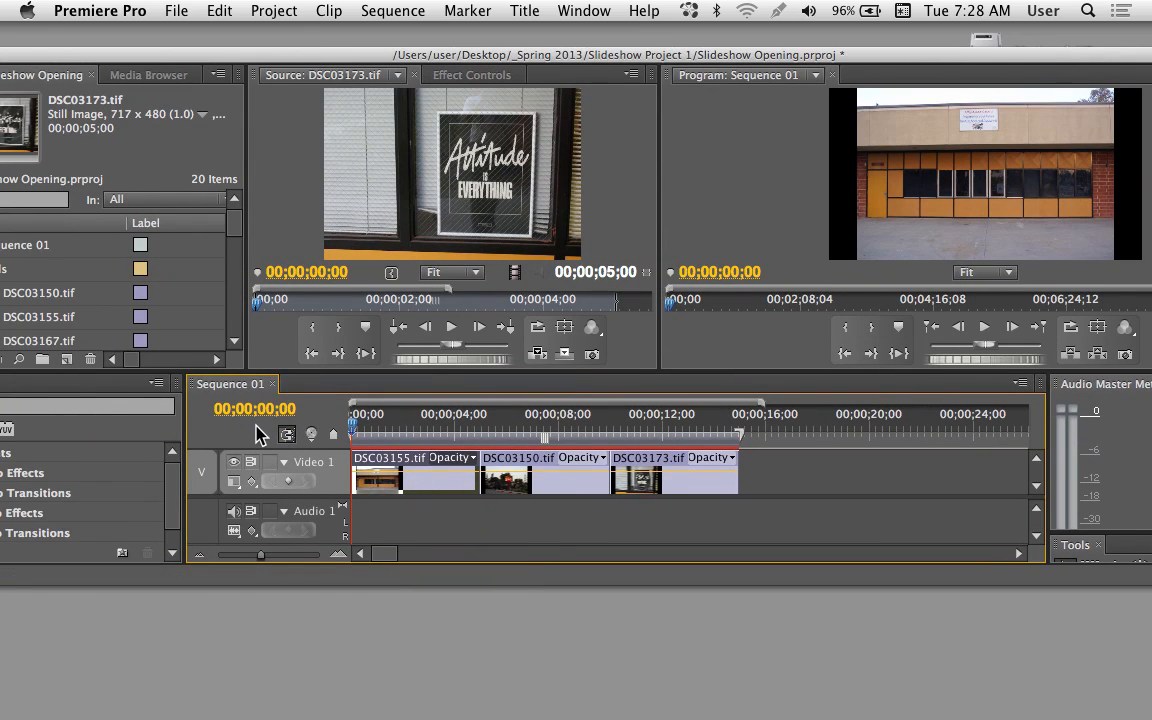
Trim the end of the DSC03155.tif clip on Video 1 back to 00;00;03;00 and place the playhead there.
drag(362, 428, 481, 428)
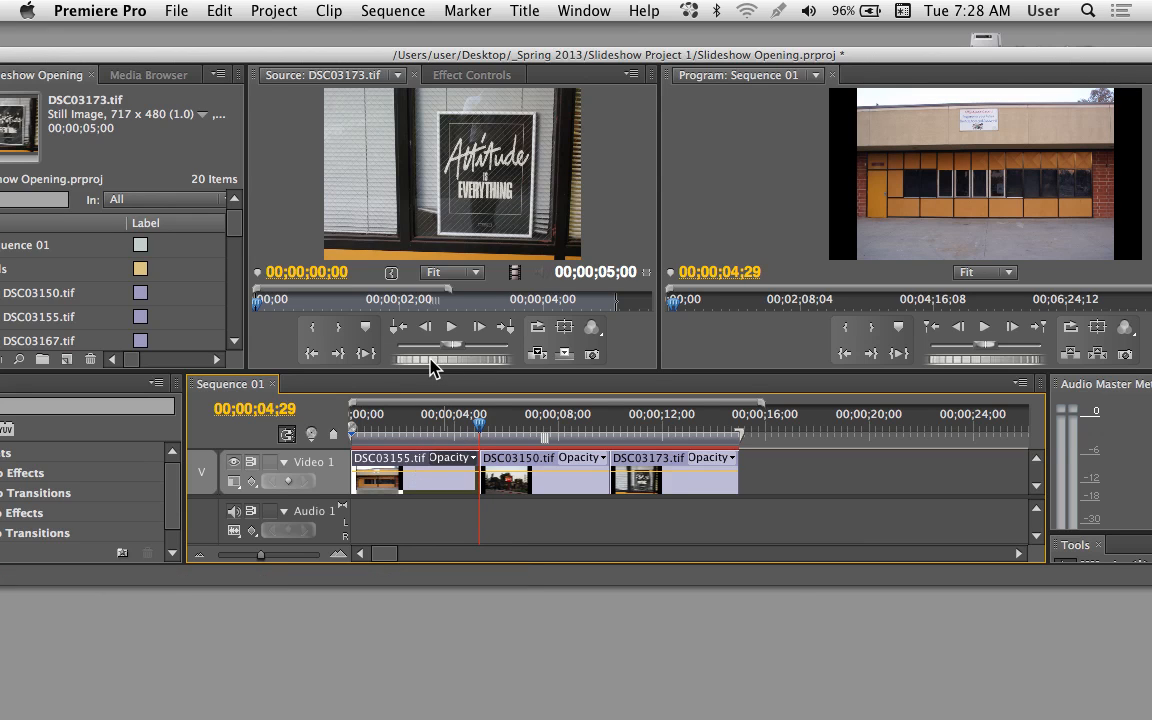
click(554, 428)
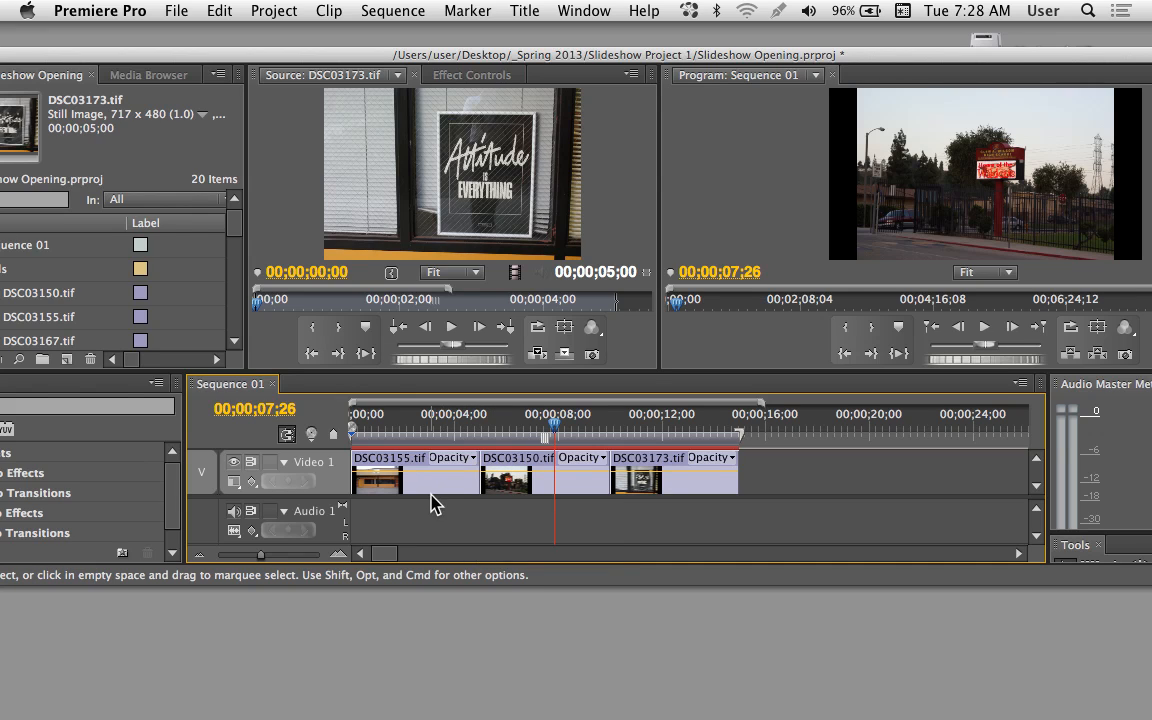
drag(471, 462, 432, 440)
click(446, 440)
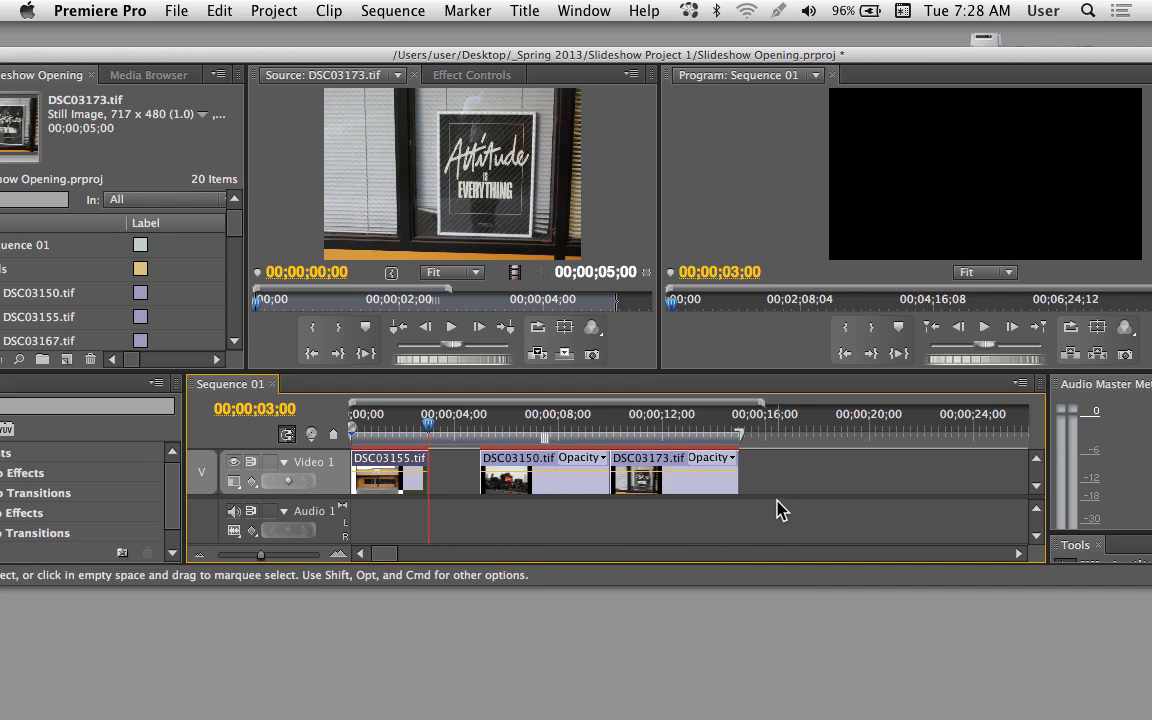
Move the DSC03150.tif and DSC03173.tif clips against the shortened DSC03155.tif clip, undo the move, and set the playhead to 00;00;02;23.
drag(509, 465, 433, 465)
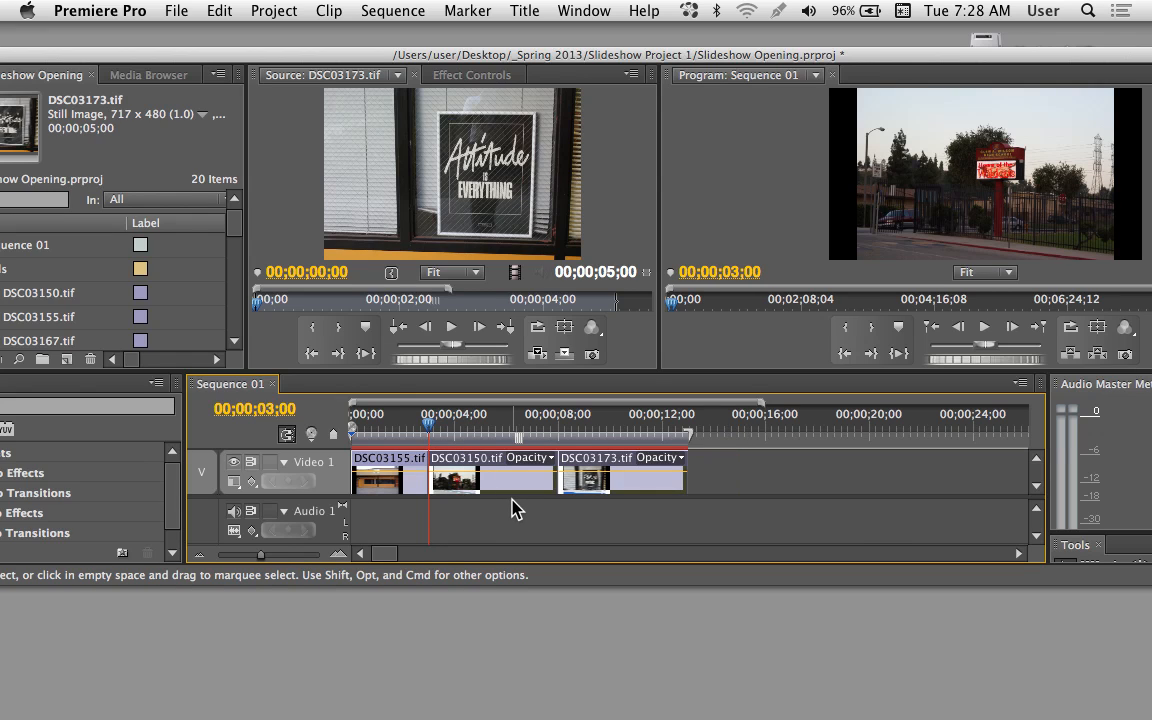
key(super+z)
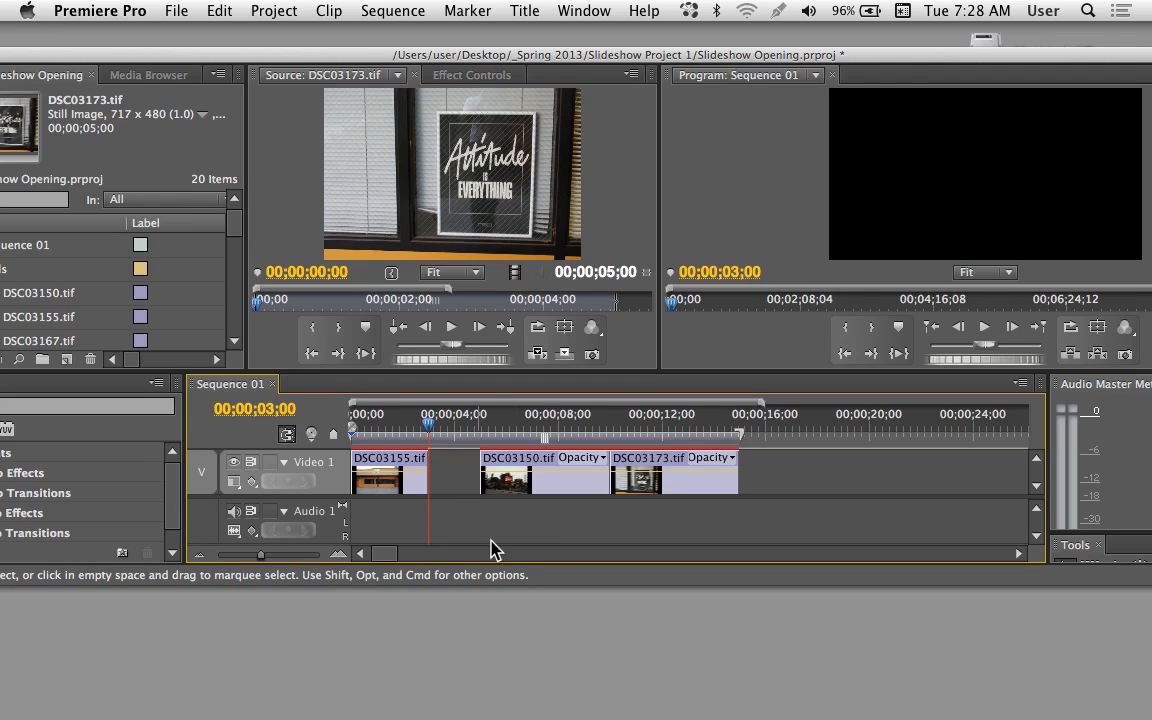
drag(452, 430, 422, 430)
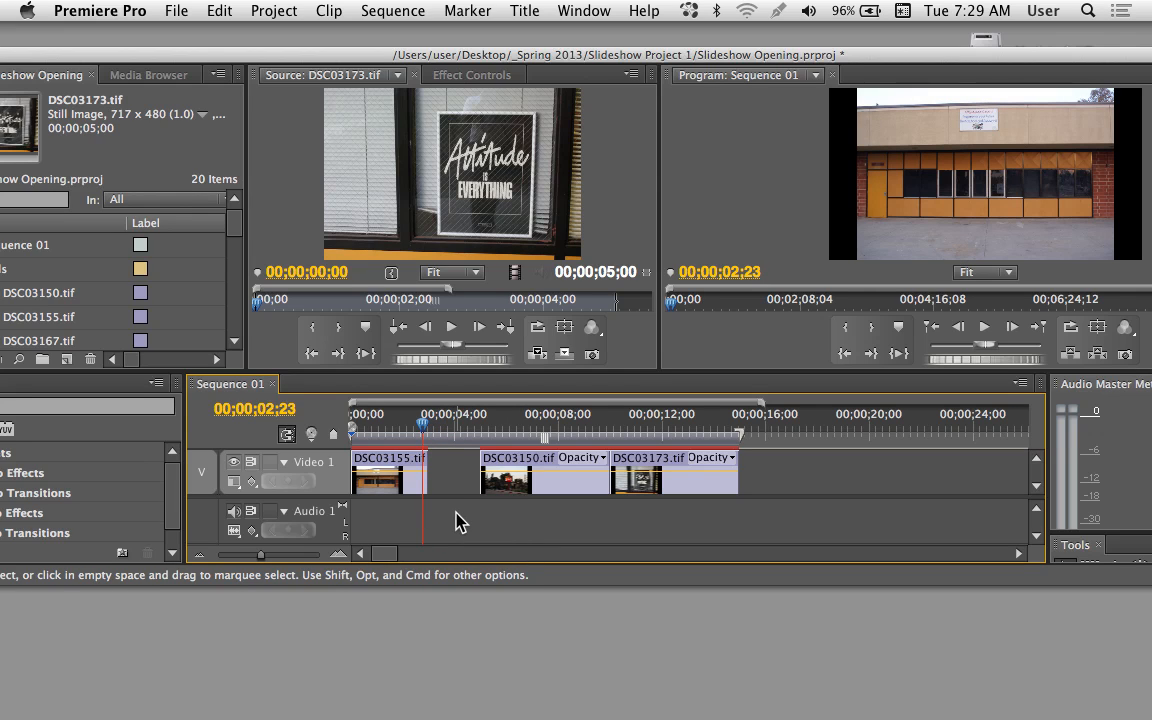
Ripple delete the gap after the DSC03155.tif clip, and undo both the deletion and the clip's trim.
right_click(446, 482)
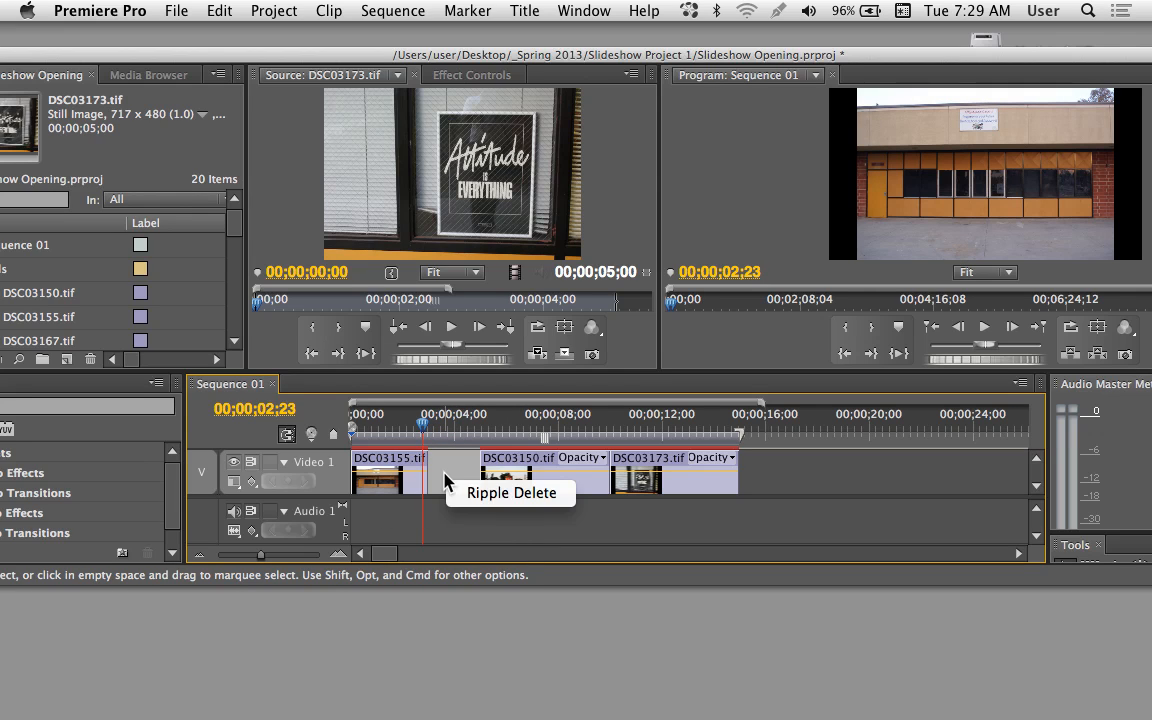
click(512, 494)
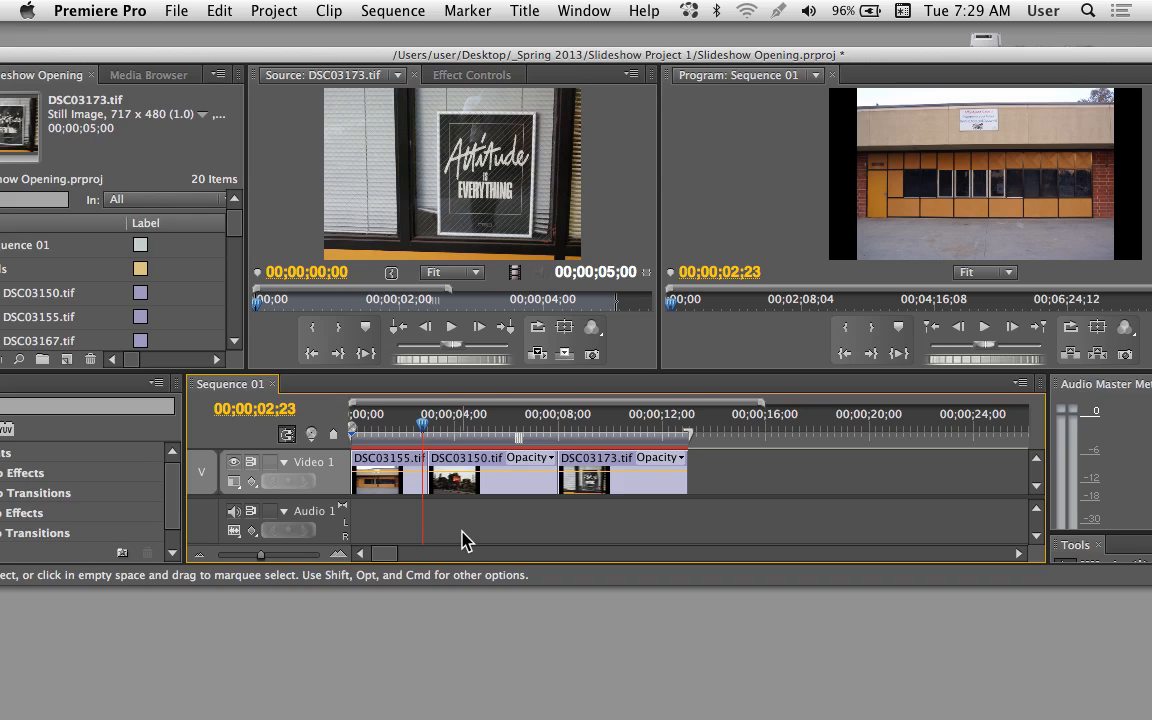
key(super+z)
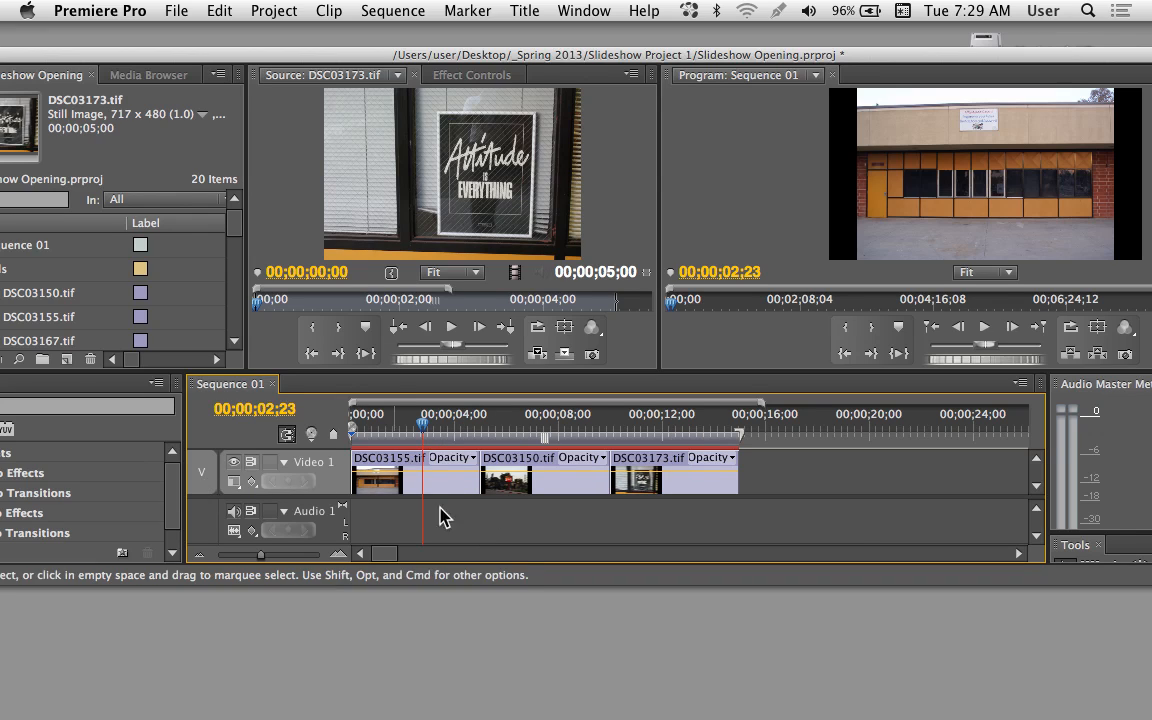
Move the playhead to 00;00;03;00, enlarge the Tools panel vertically and widen the timeline beside it.
drag(424, 432, 430, 436)
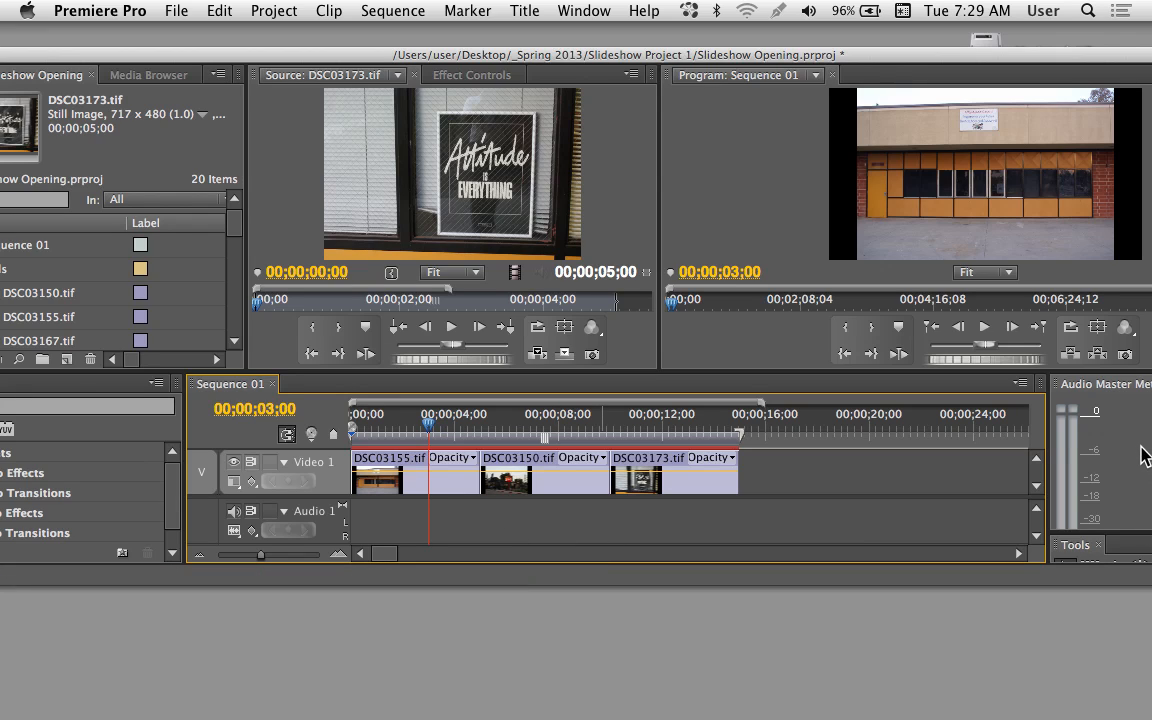
drag(933, 58, 719, 33)
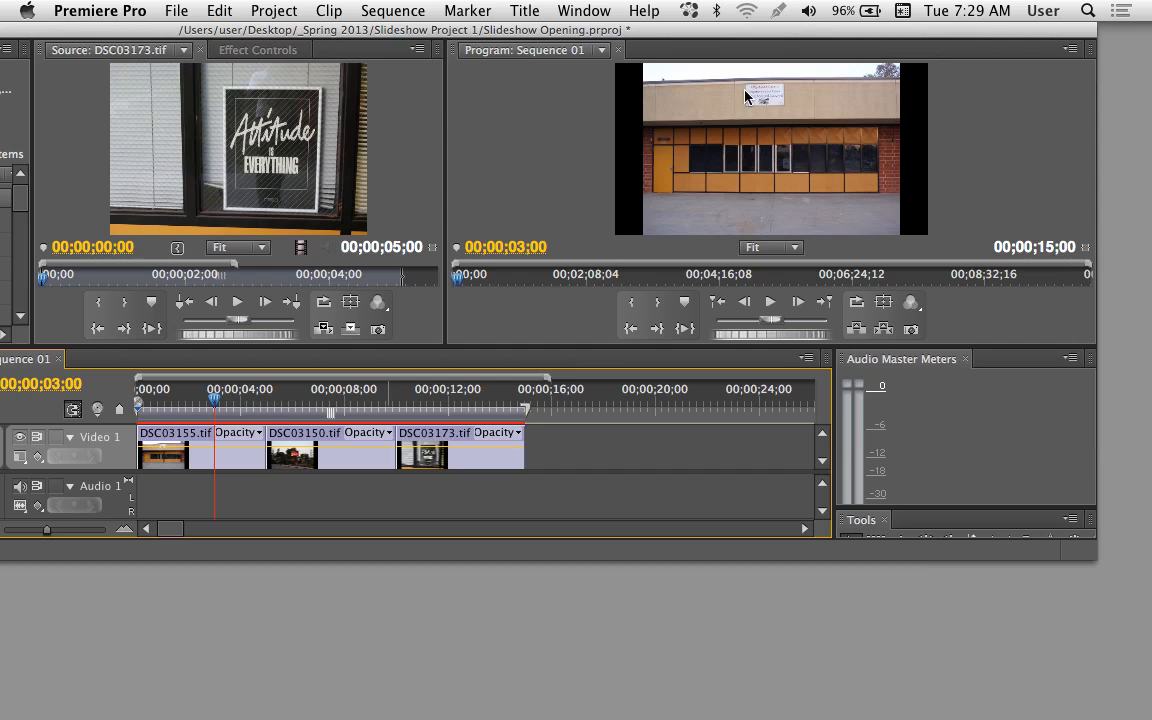
drag(924, 512, 920, 378)
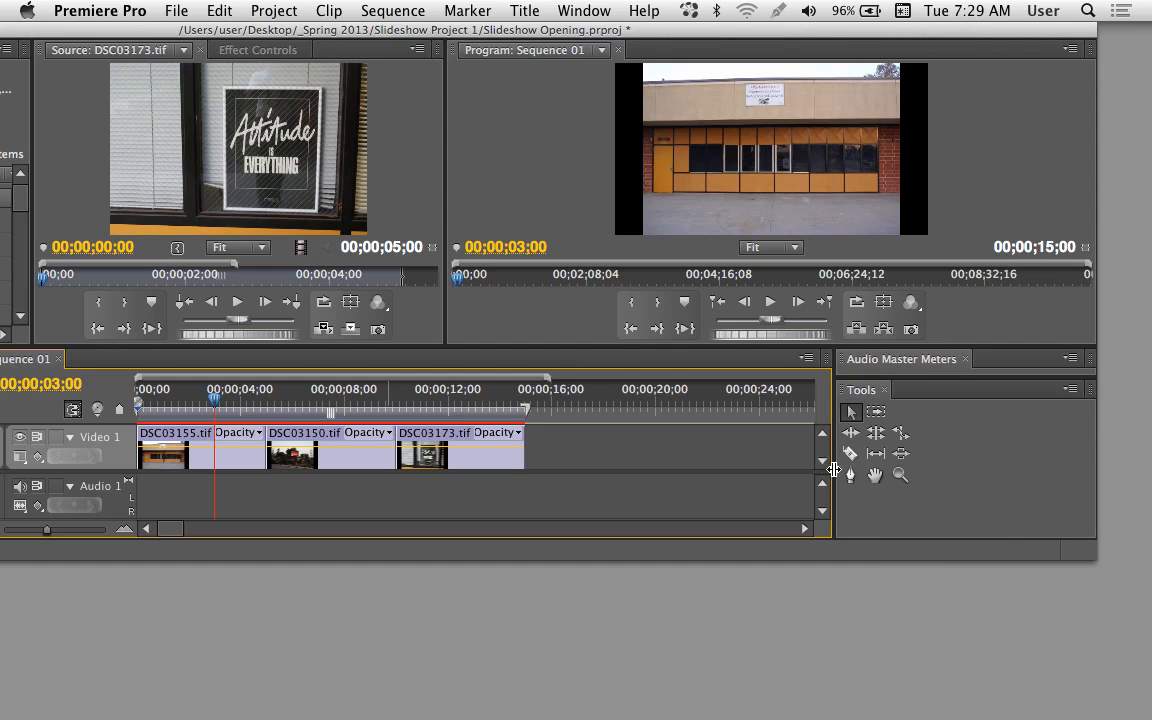
drag(831, 466, 1040, 471)
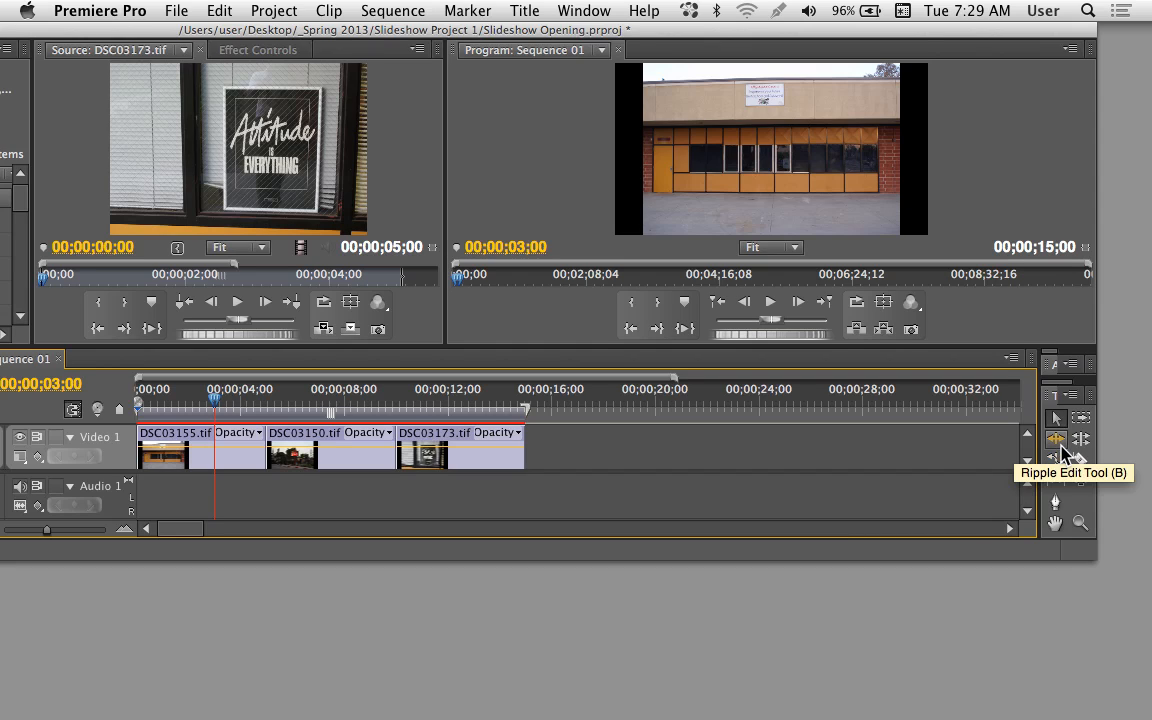
Trim the end of the DSC03155.tif clip to the playhead at 00;00;03;00 with the Ripple Edit tool.
click(1057, 443)
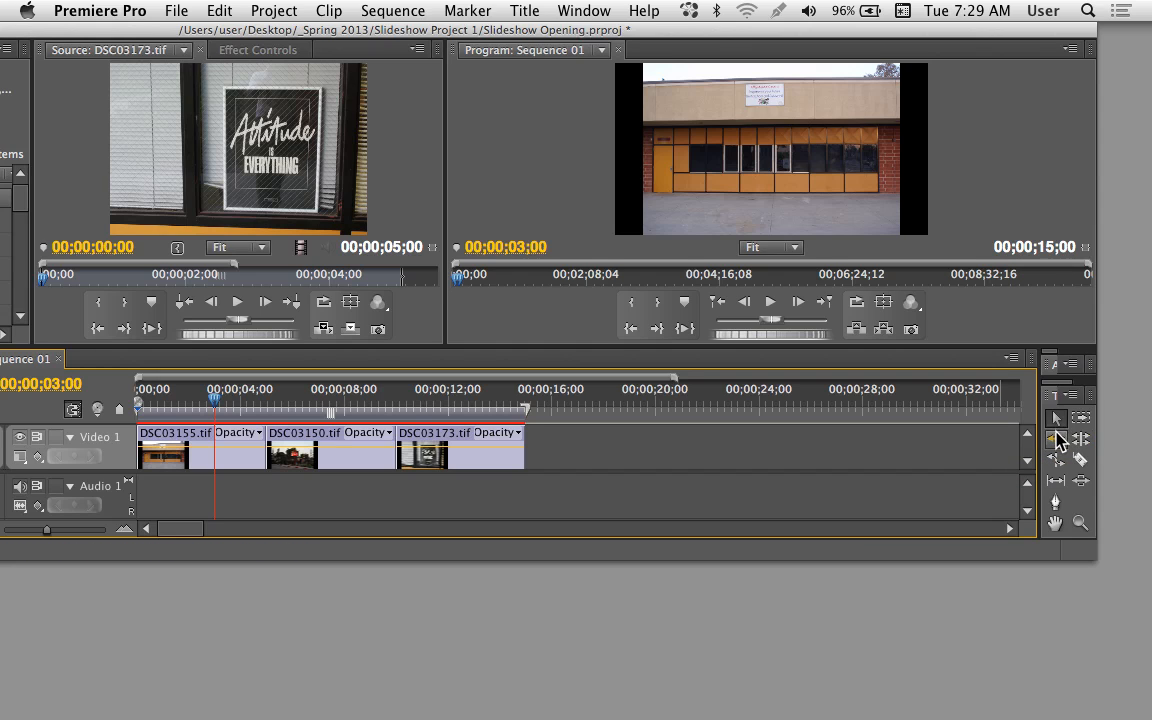
click(1058, 441)
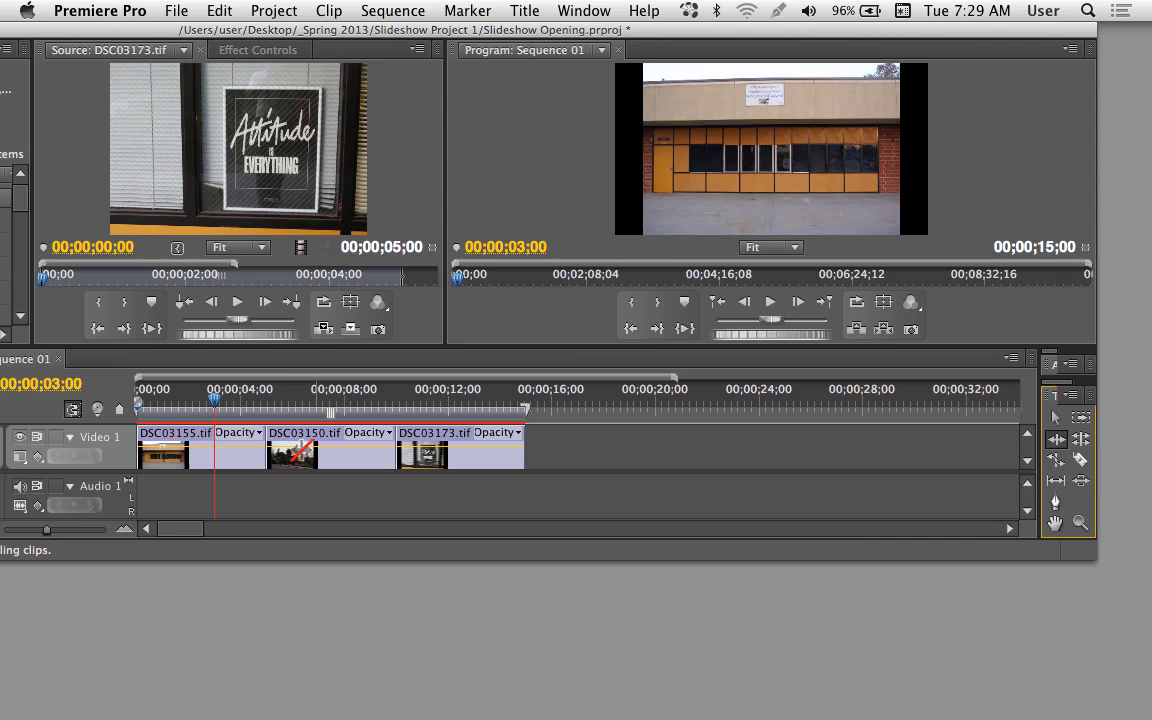
drag(213, 403, 216, 404)
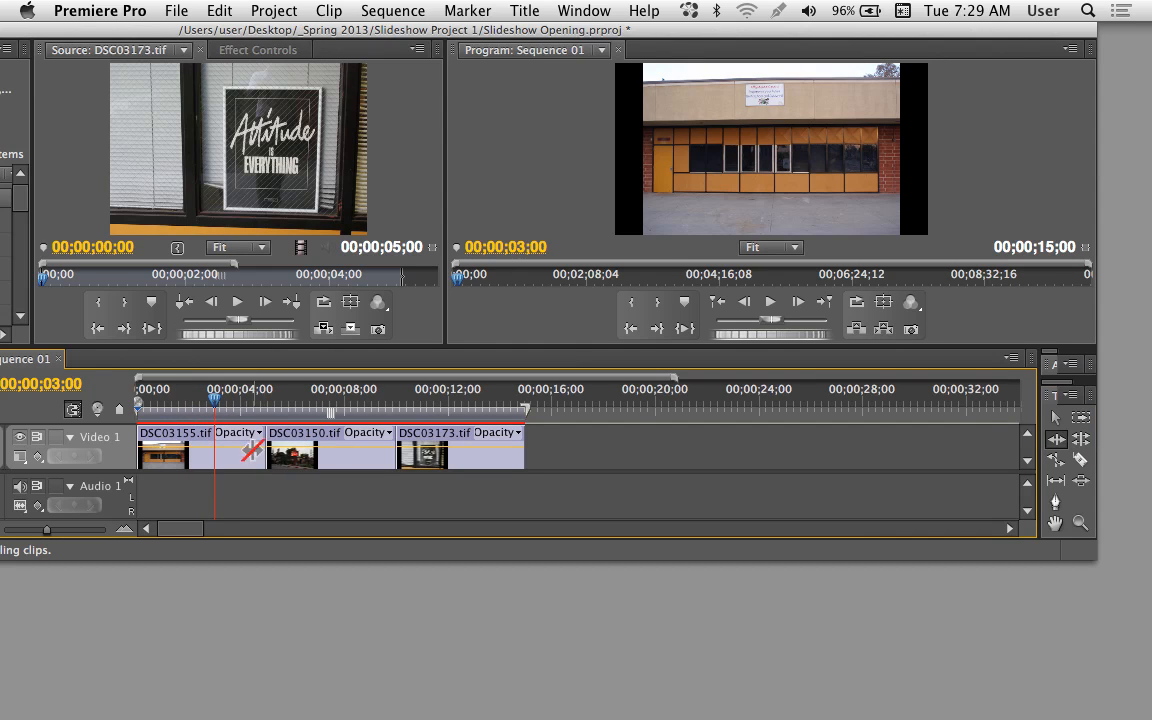
drag(264, 453, 217, 455)
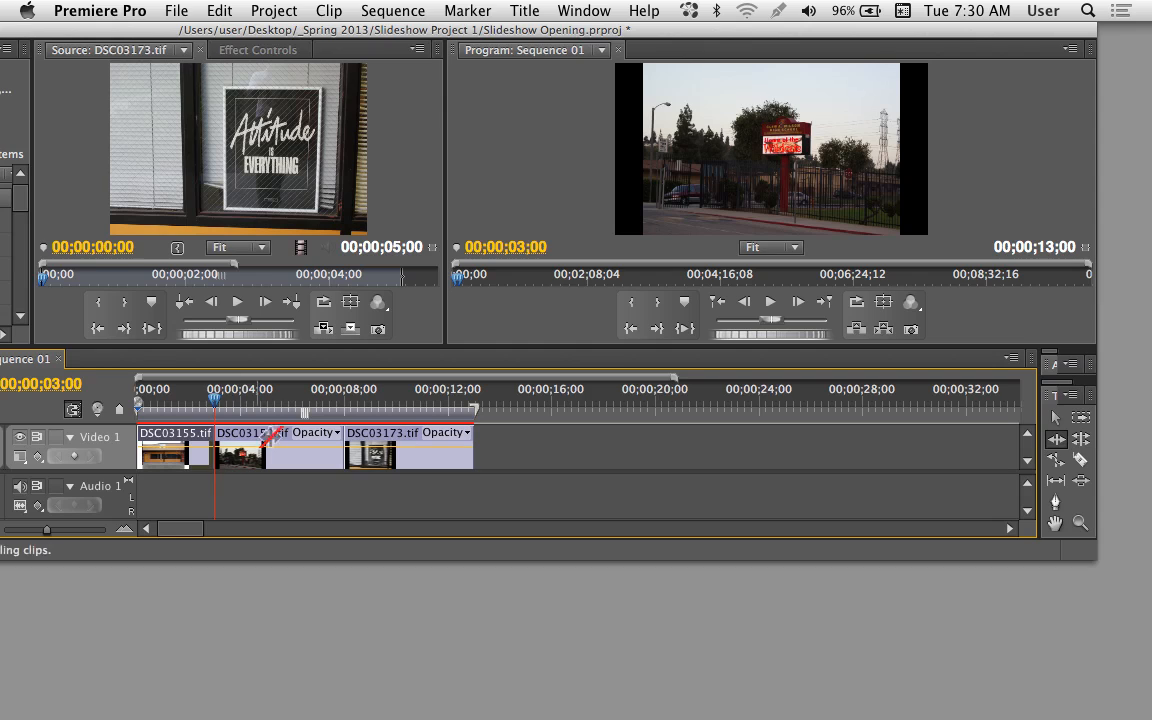
Move the playhead to 00;00;05;28 and ripple-trim the end of the DSC03150.tif clip to it.
drag(218, 403, 293, 434)
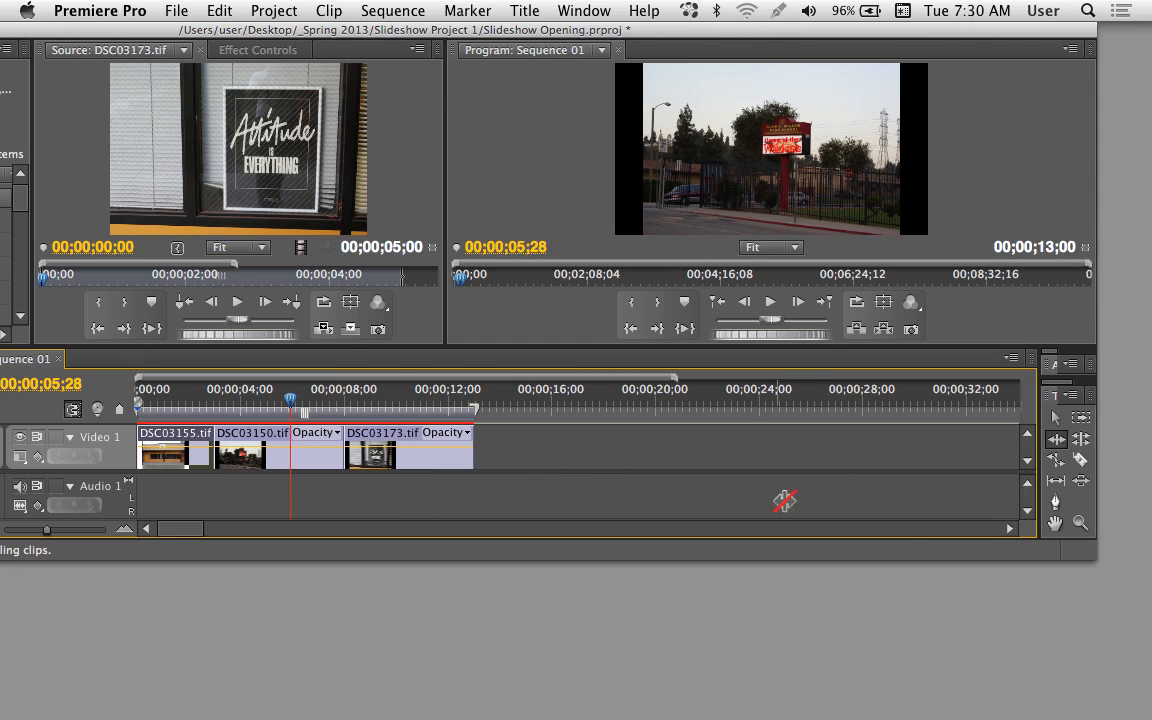
click(1055, 440)
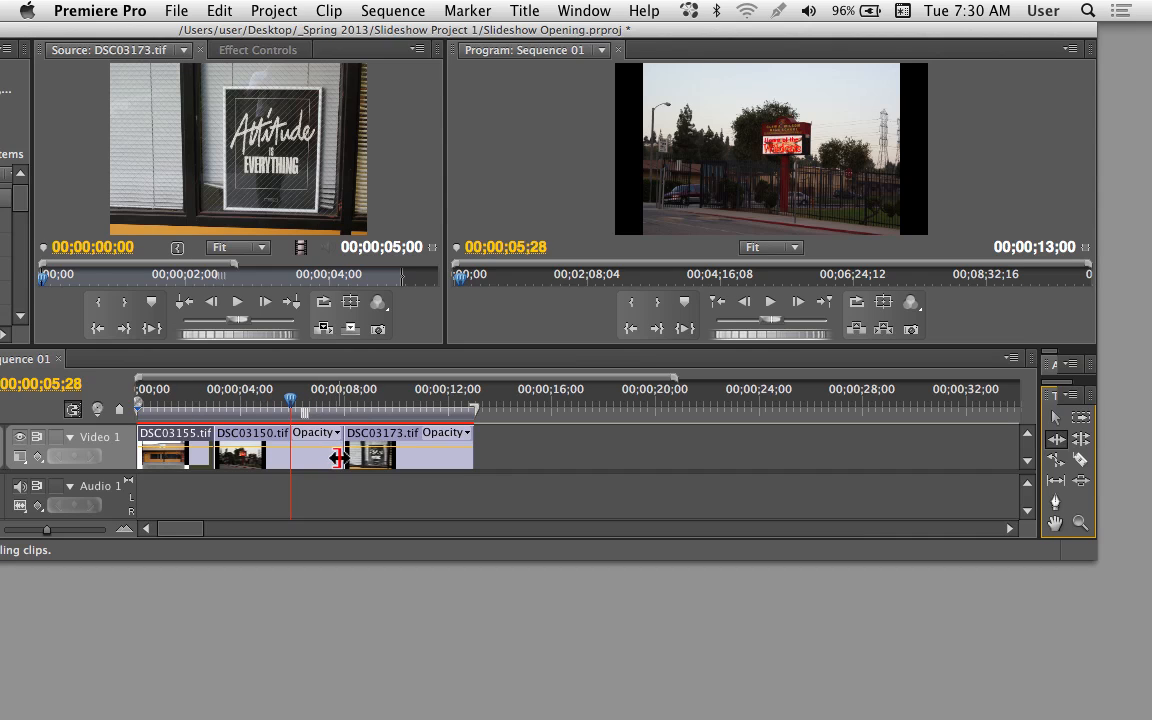
drag(332, 458, 290, 460)
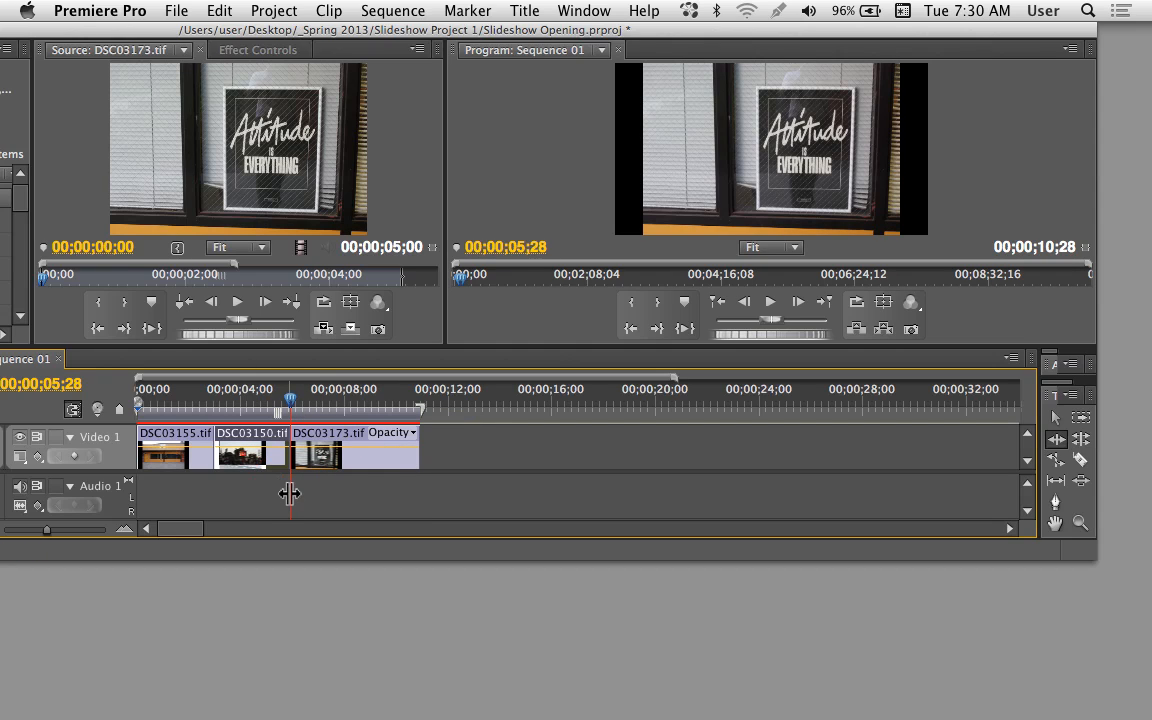
Save the project, switch back to the Selection tool and bring the project bin and whole timeline into view.
key(super+s)
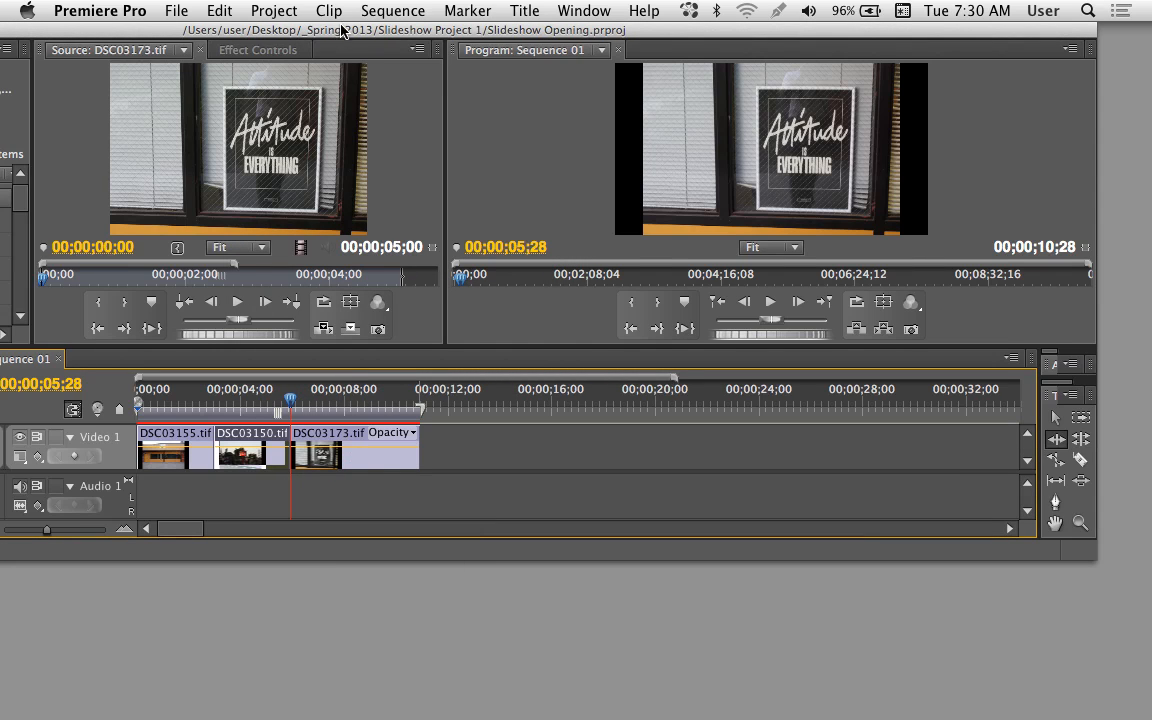
drag(340, 30, 248, 60)
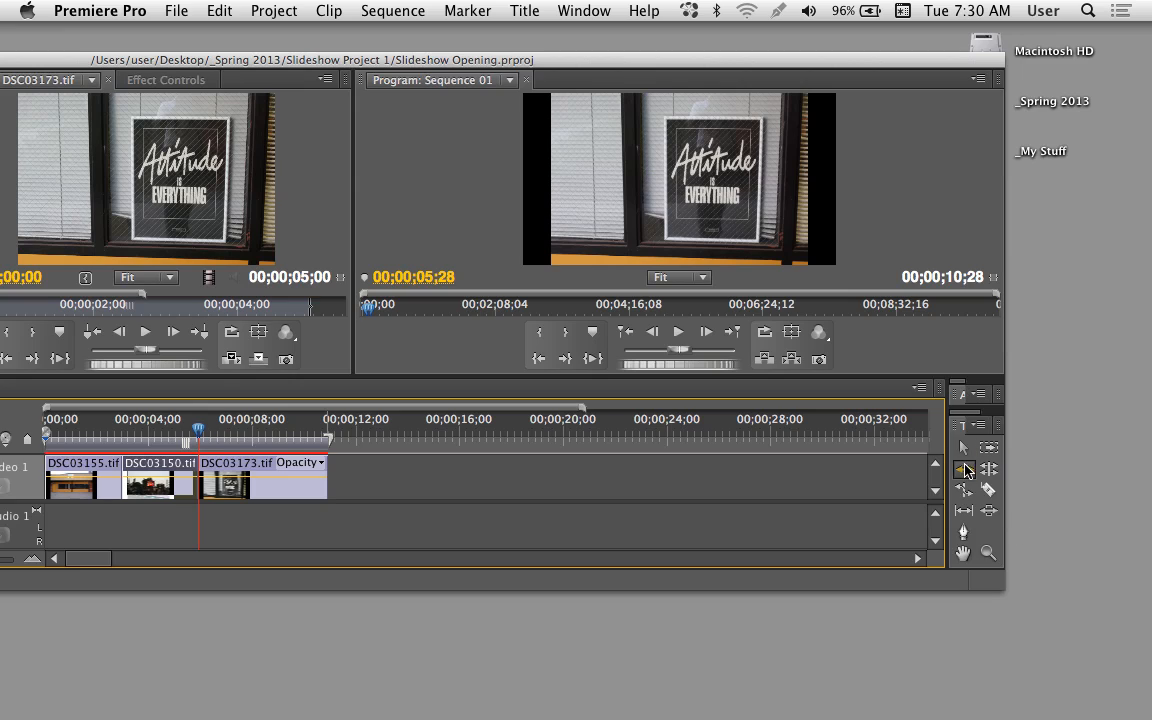
click(969, 450)
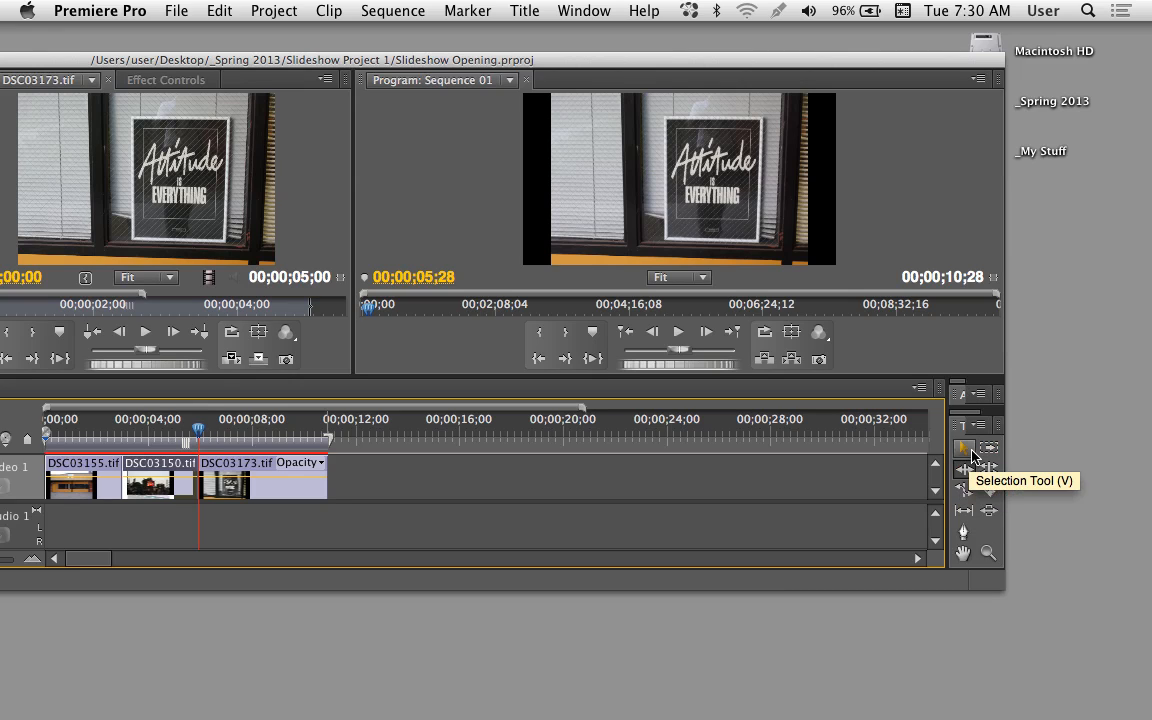
click(971, 453)
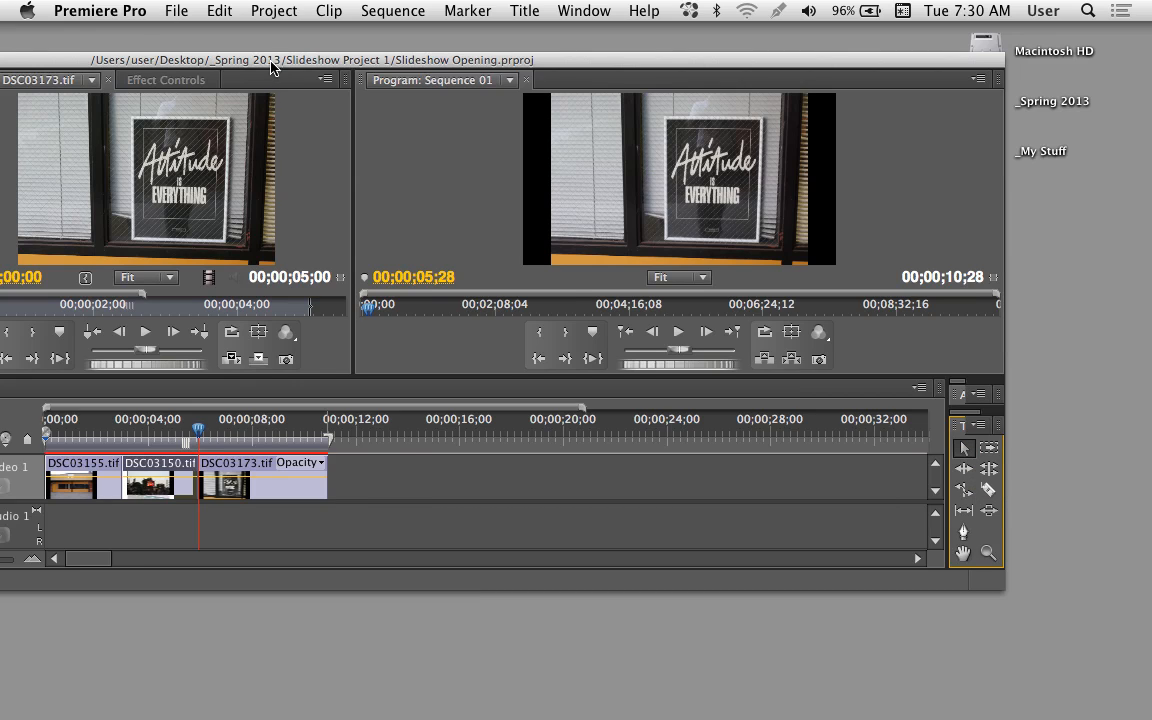
drag(272, 67, 622, 22)
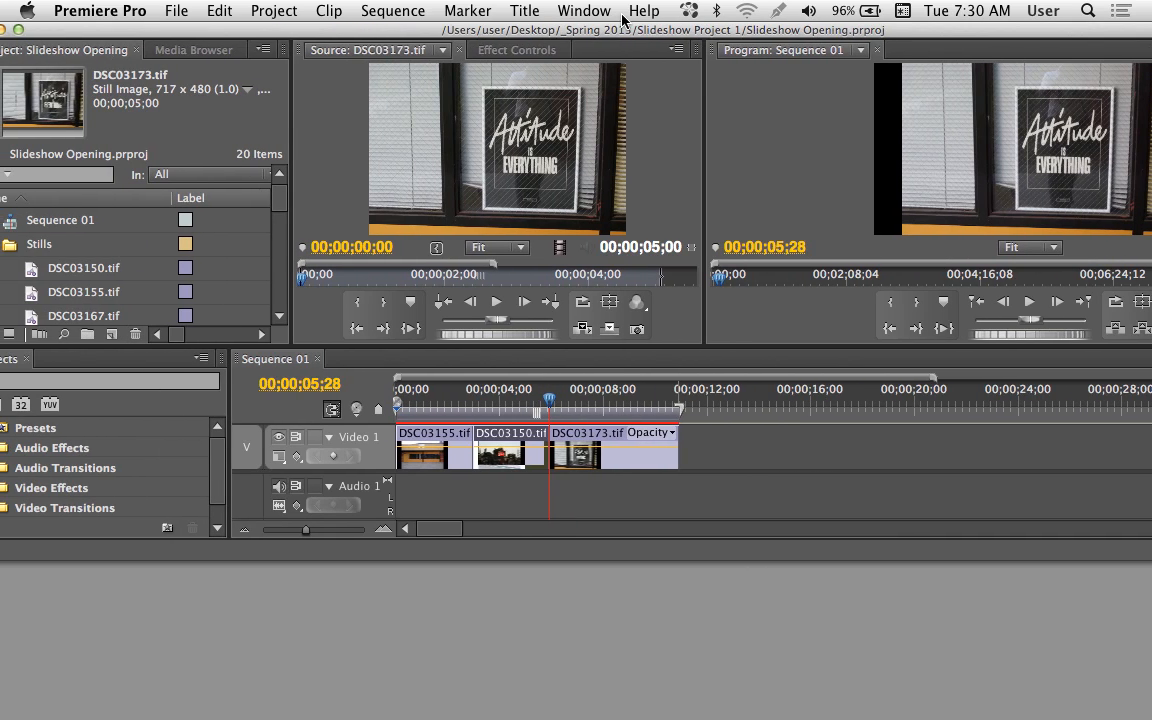
Scrub to 00;00;07;14, overwrite the DSC03150.tif clip with DSC03155.tif from the Stills bin, and undo the overwrite.
click(487, 480)
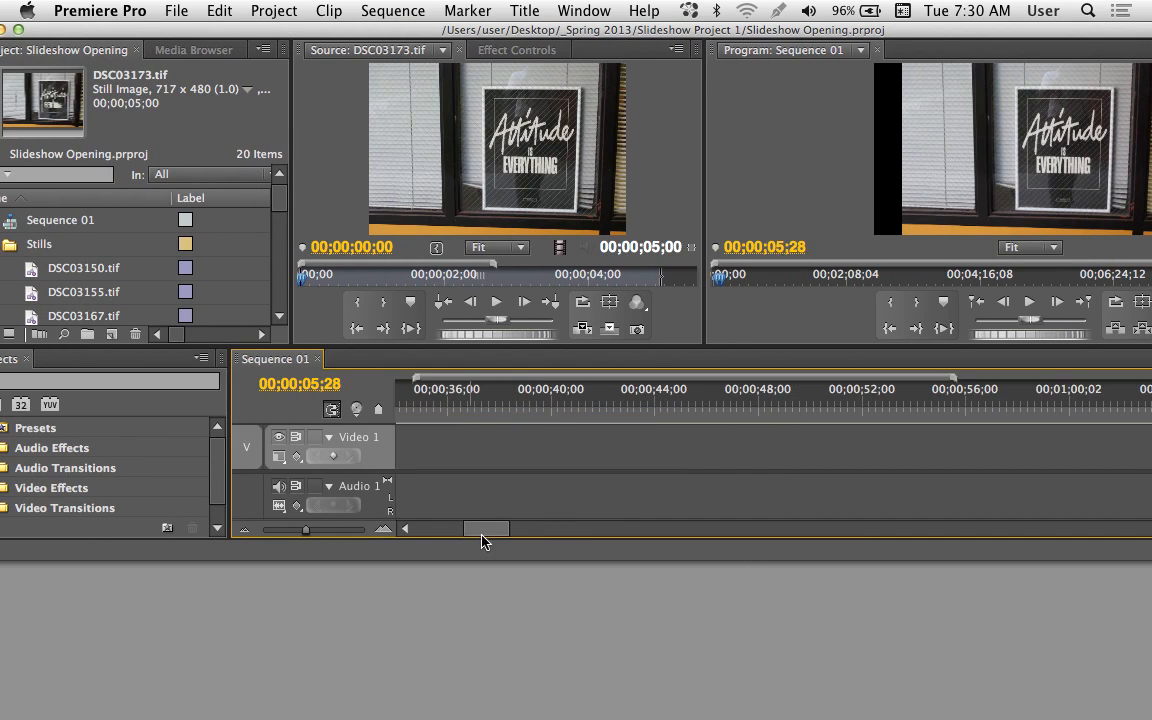
drag(417, 405, 590, 410)
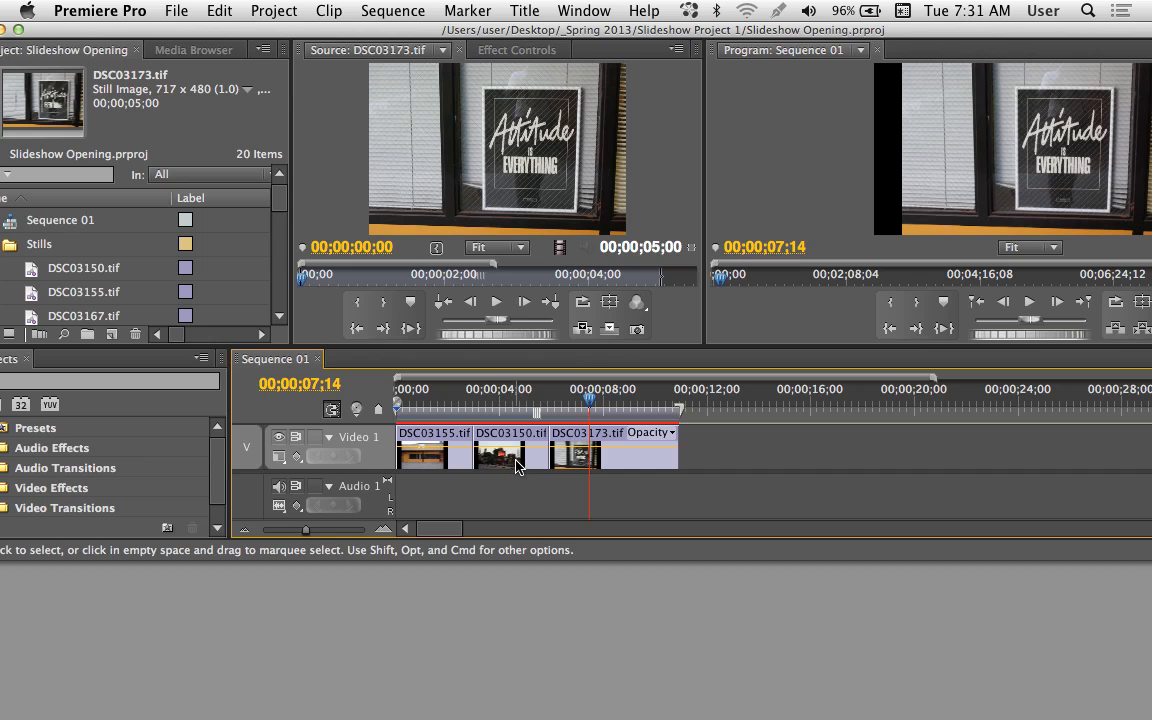
drag(70, 291, 482, 468)
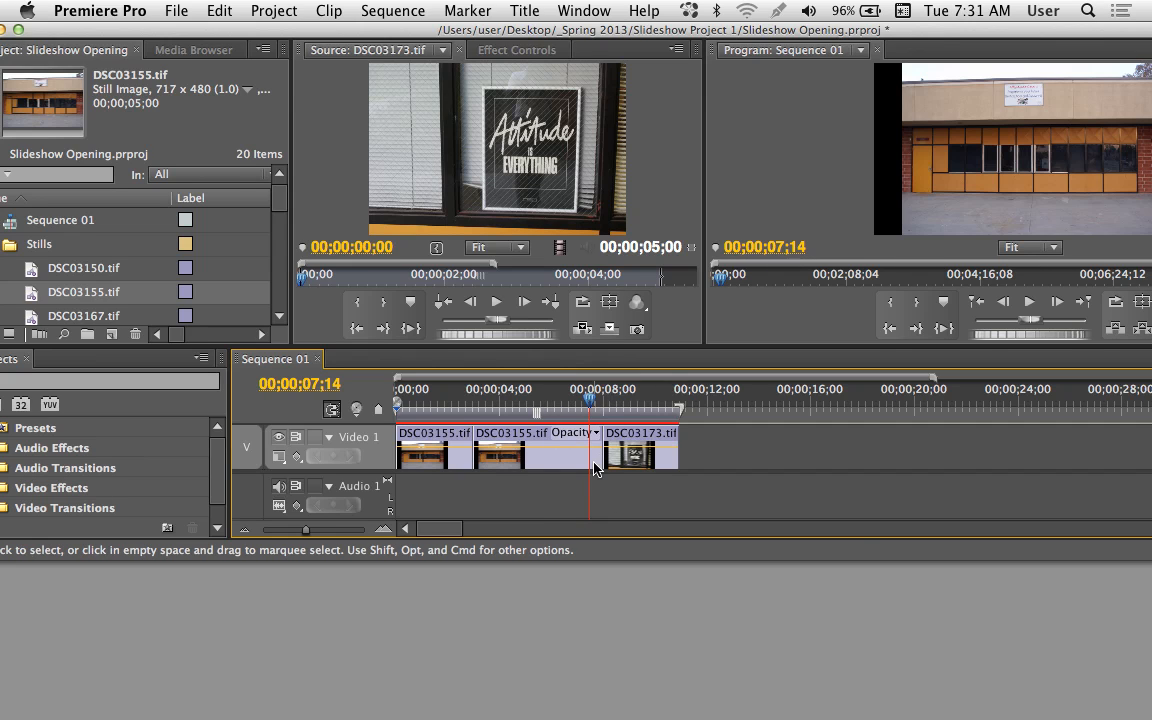
key(super+z)
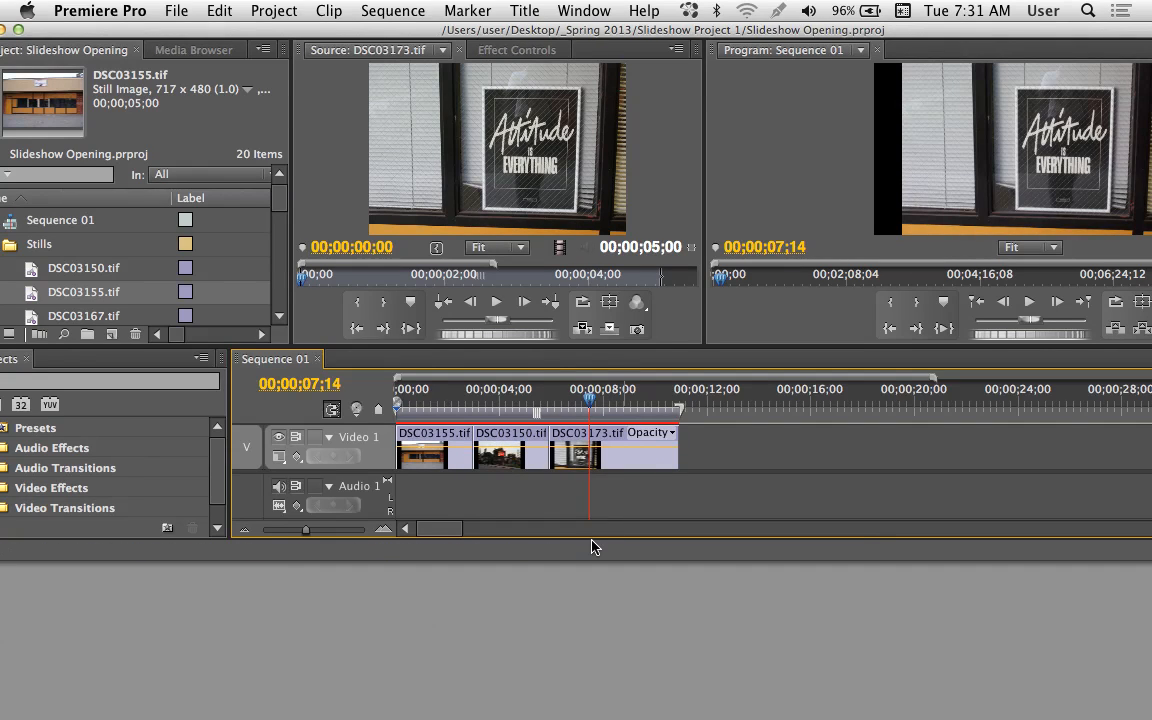
Play the sequence briefly to 00;00;08;03 and overwrite the DSC03173.tif clip on Video 1 with DSC03155.tif.
key(space)
key(space)
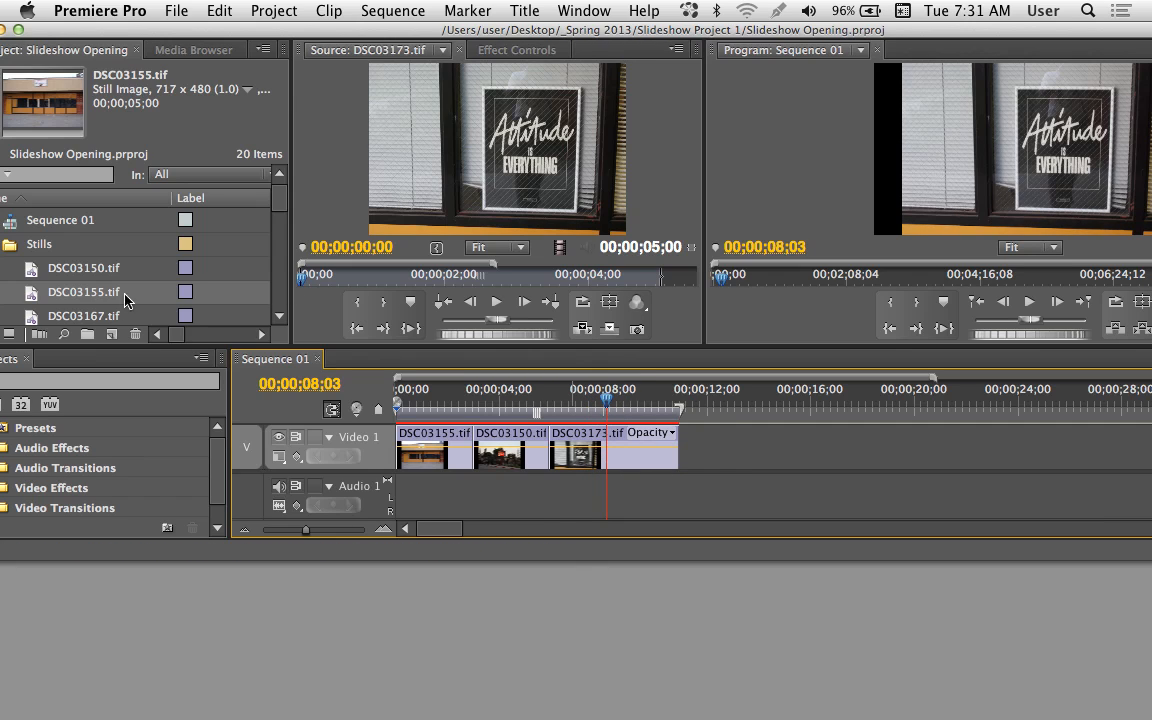
drag(33, 275, 551, 460)
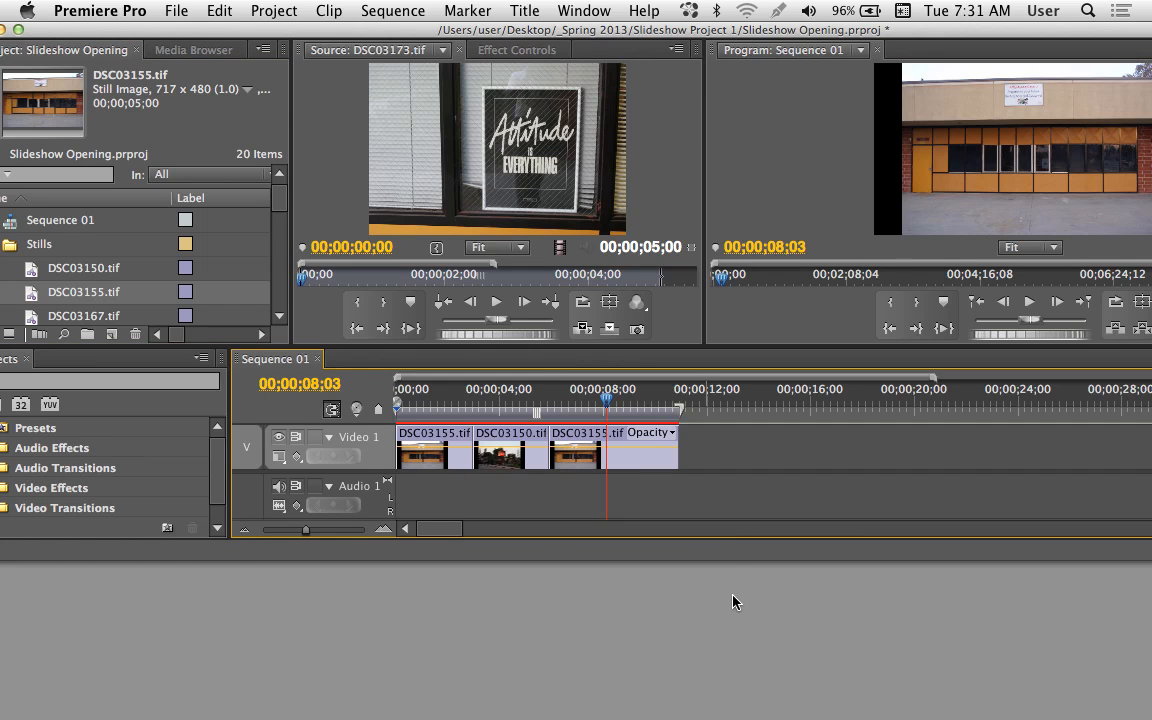
Check the DSC03150.tif clip's duration, shorten the DSC03167.tif source to 00;00;02;28, and overwrite the DSC03150.tif clip with it.
click(503, 397)
double_click(519, 457)
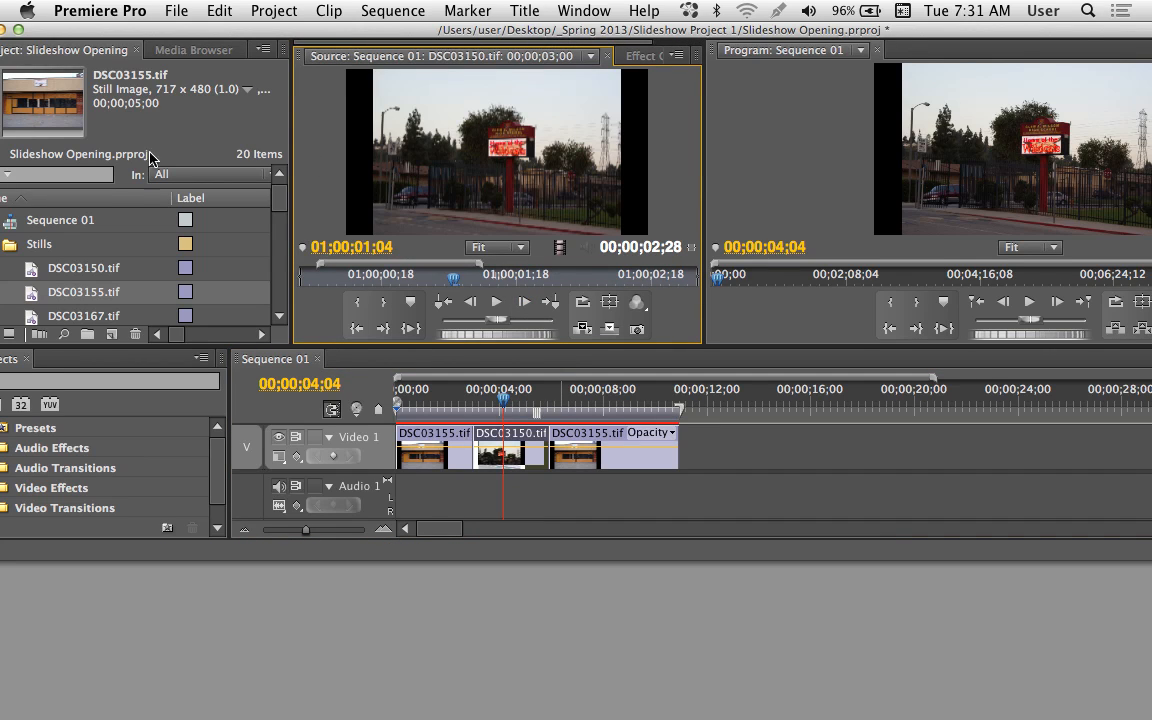
double_click(30, 320)
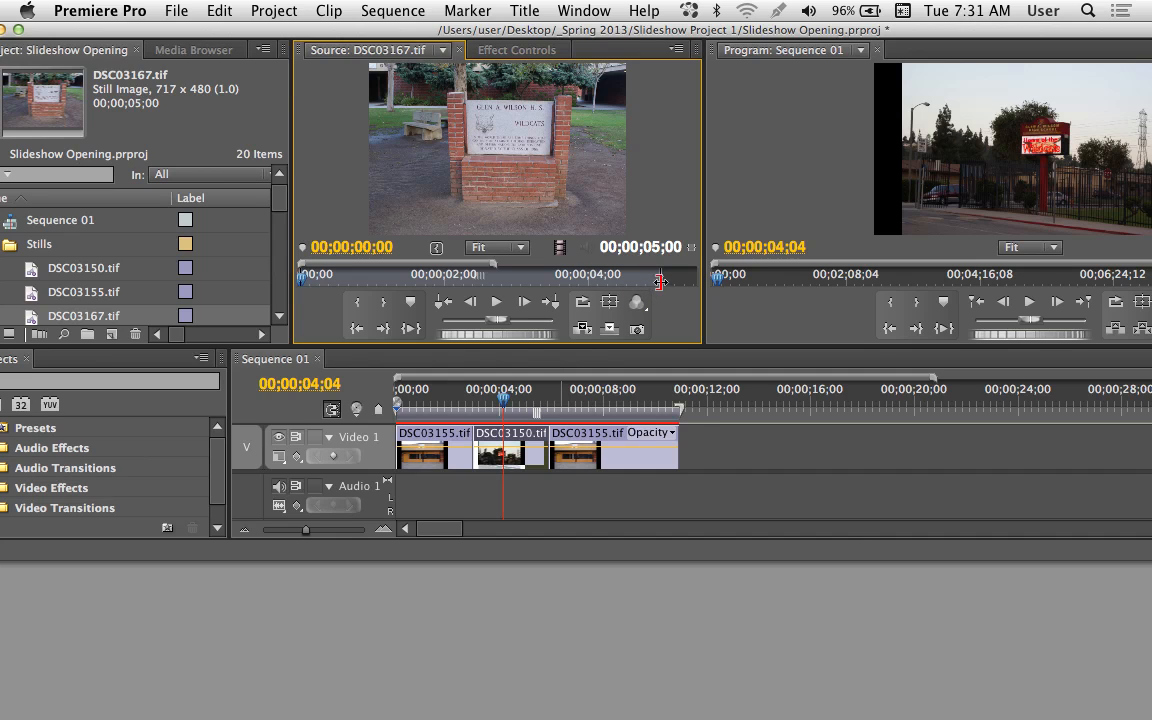
drag(660, 282, 511, 279)
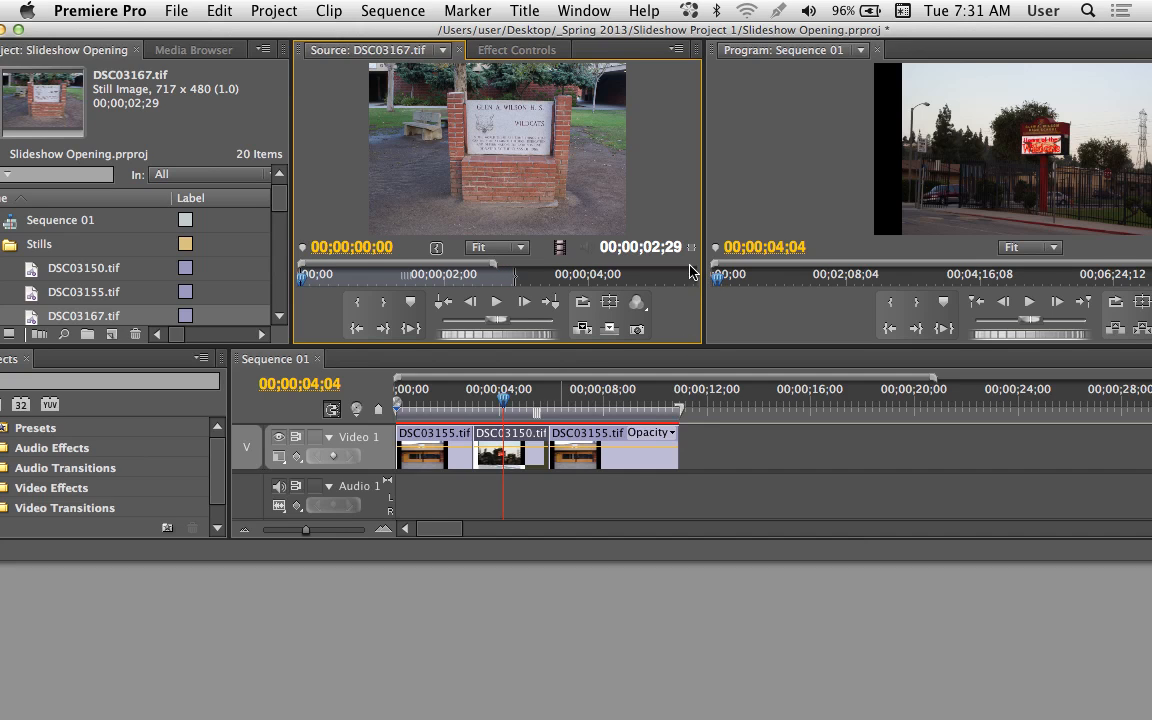
drag(514, 279, 515, 284)
drag(475, 204, 486, 465)
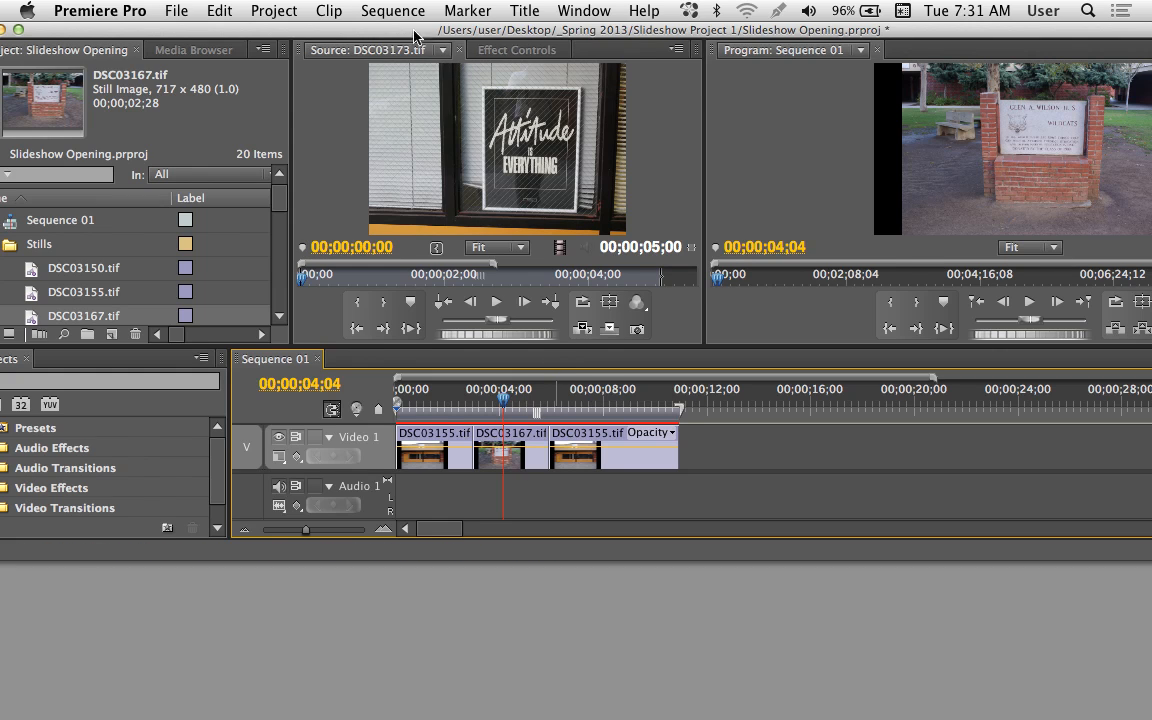
Shorten the DSC03155.tif source to 00;00;02;00 and try appending it after the last clip on Video 1.
drag(415, 35, 478, 86)
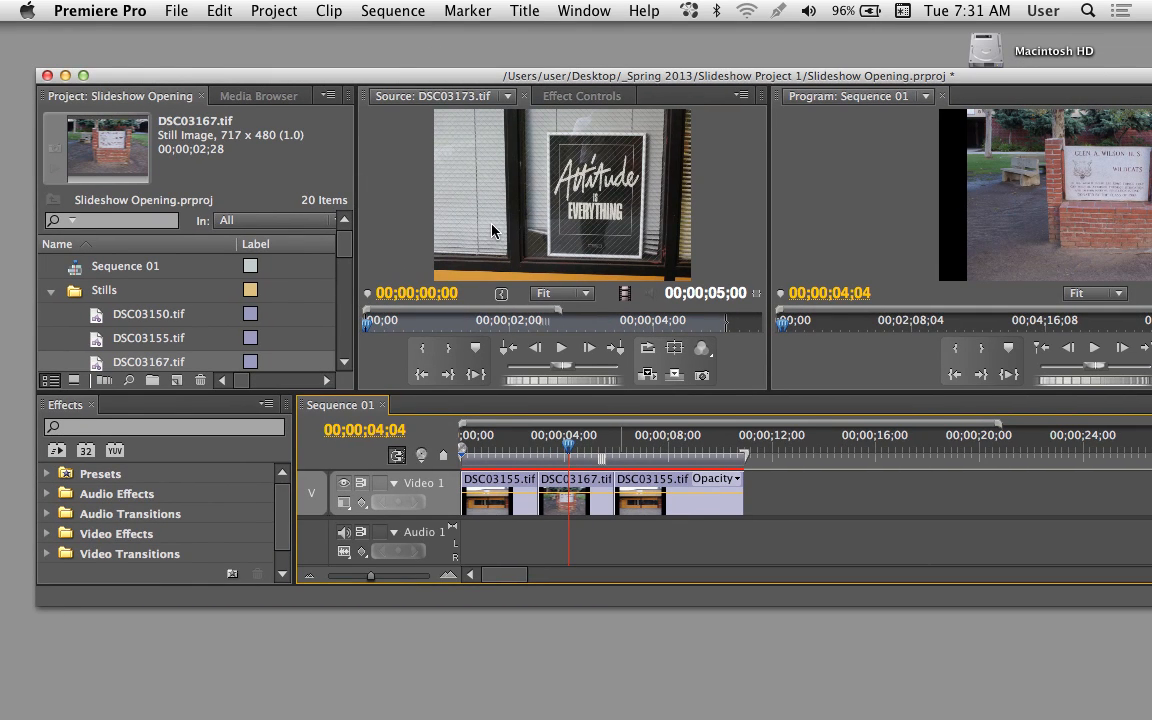
drag(104, 340, 478, 176)
drag(481, 83, 454, 85)
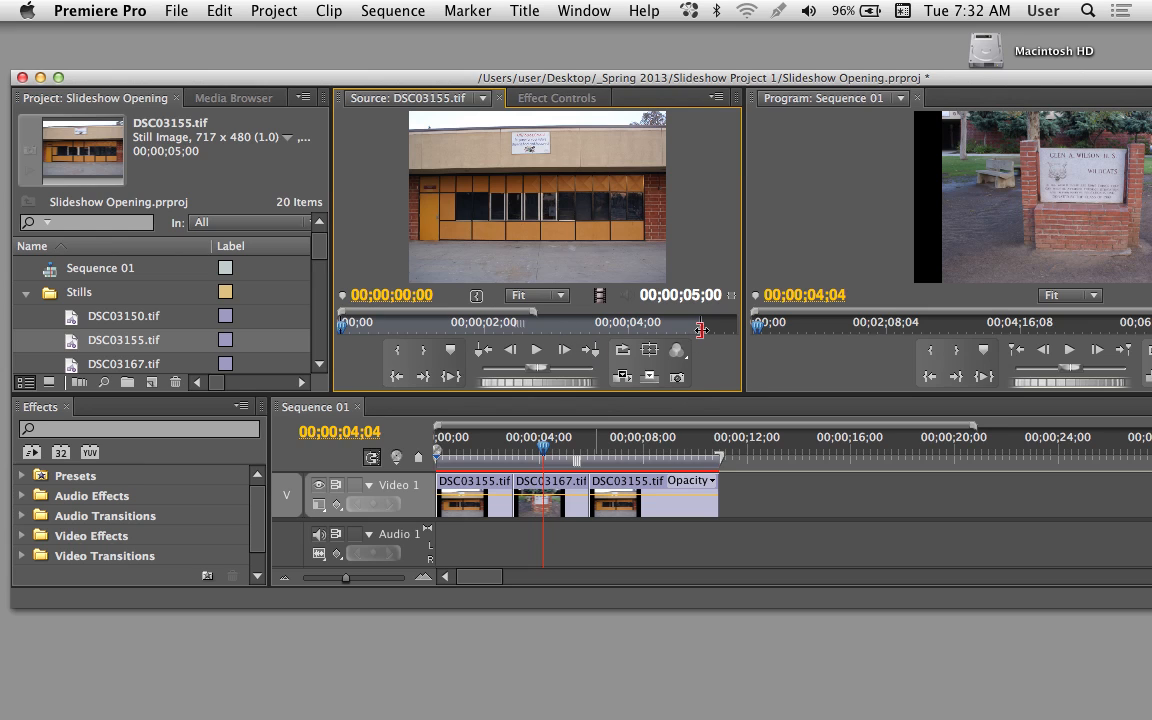
drag(701, 329, 490, 327)
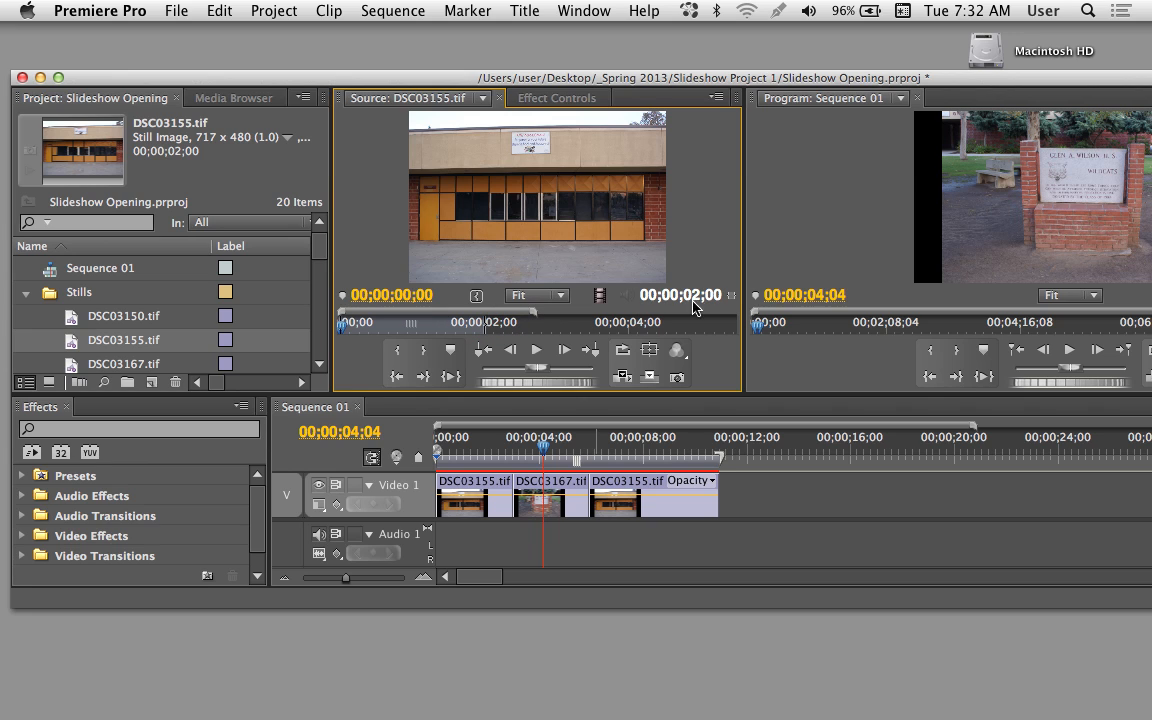
drag(565, 283, 752, 500)
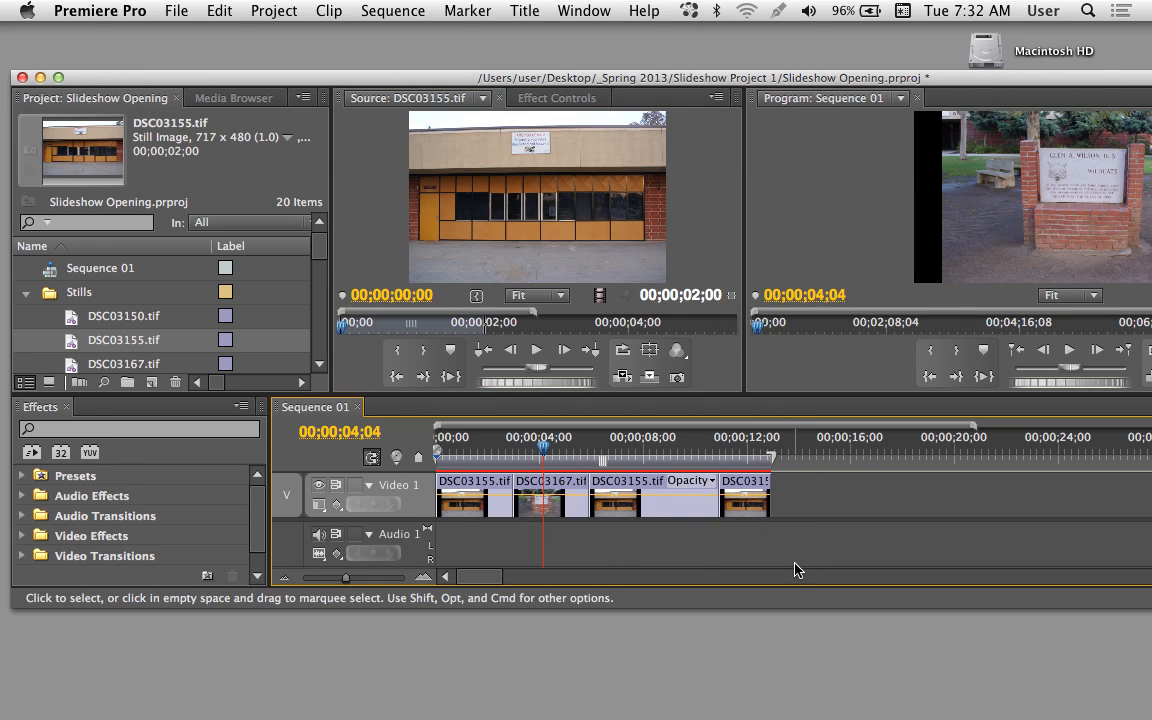
key(super+z)
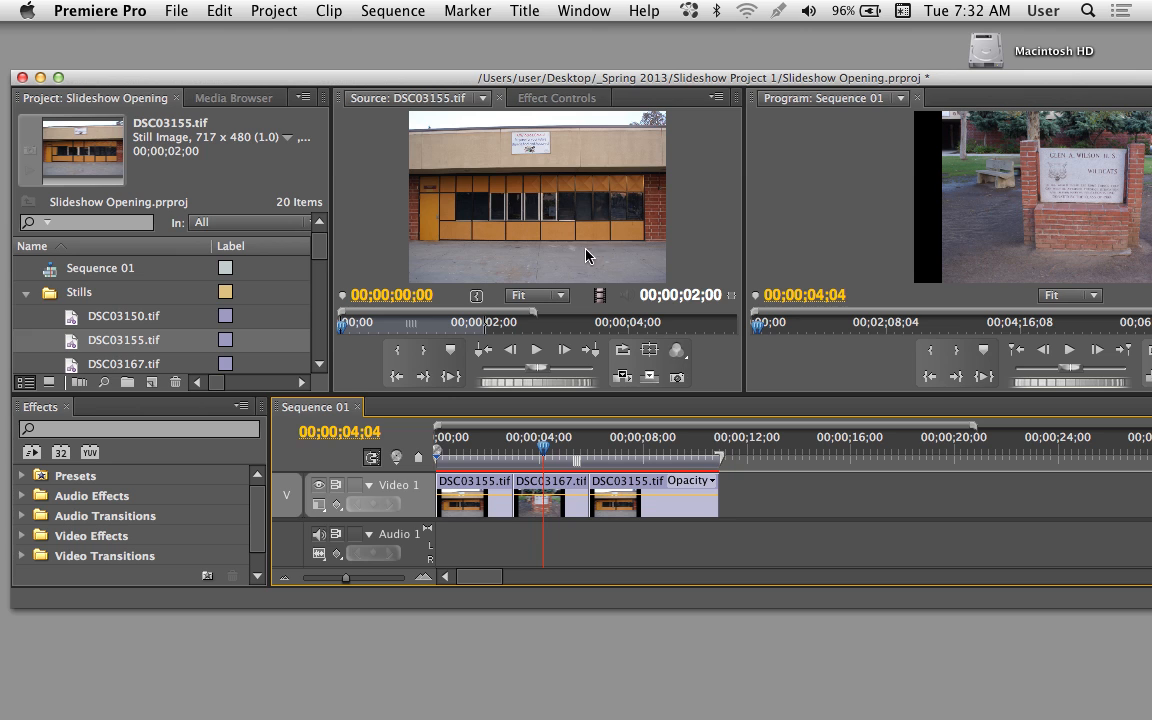
Delete all the clips from Video 1 in Sequence 01.
drag(483, 80, 497, 143)
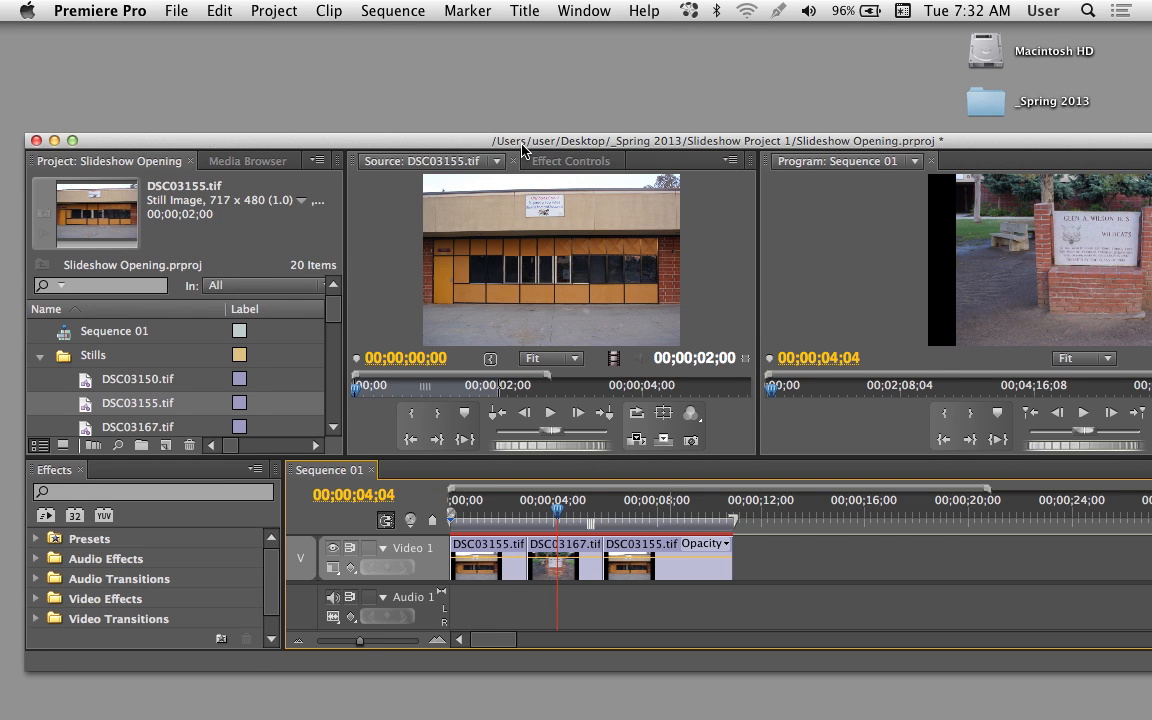
drag(470, 136, 370, 25)
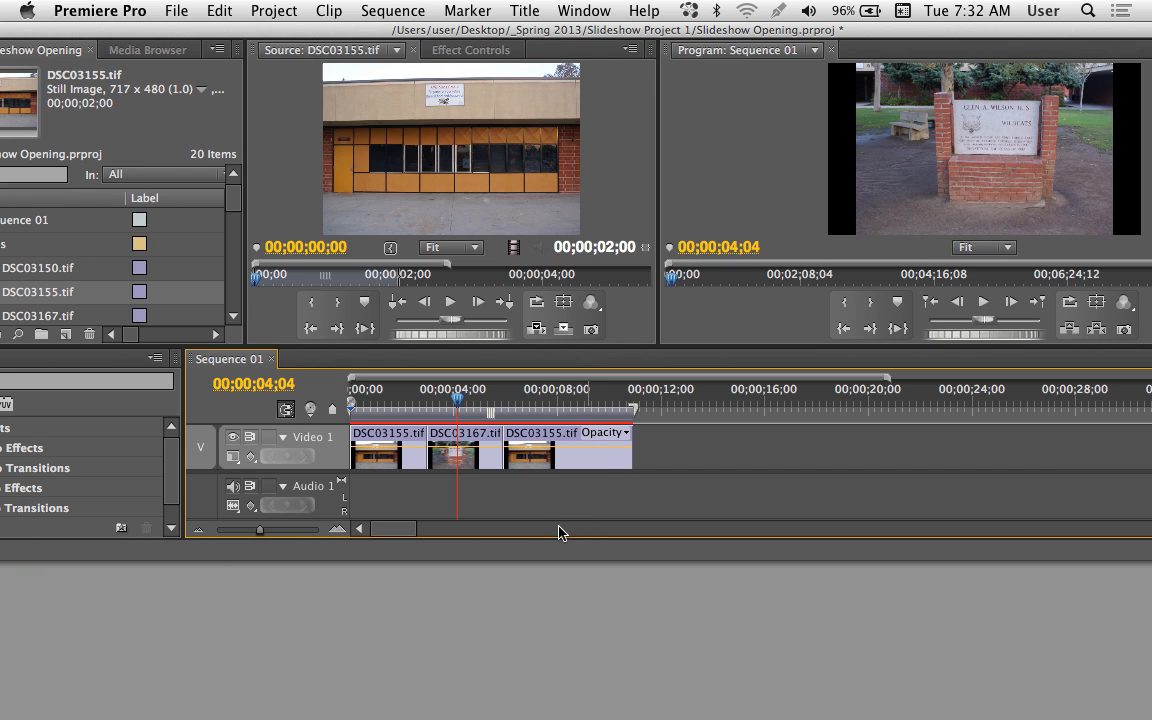
drag(762, 24, 330, 26)
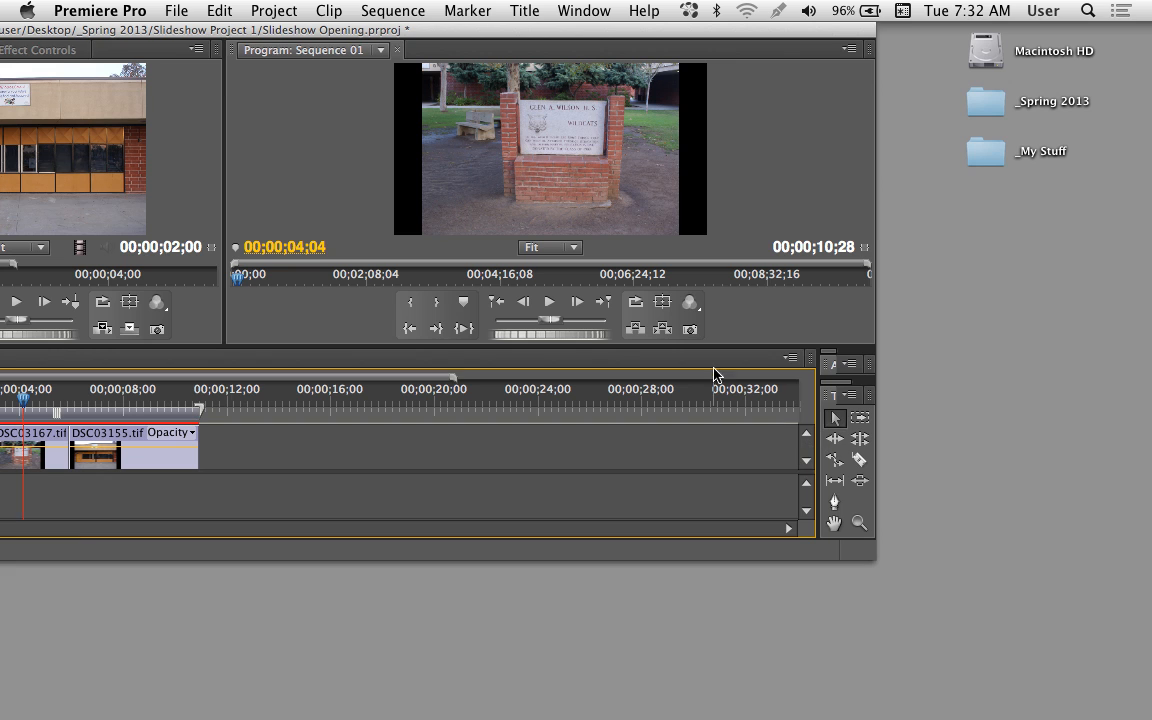
drag(238, 34, 575, 36)
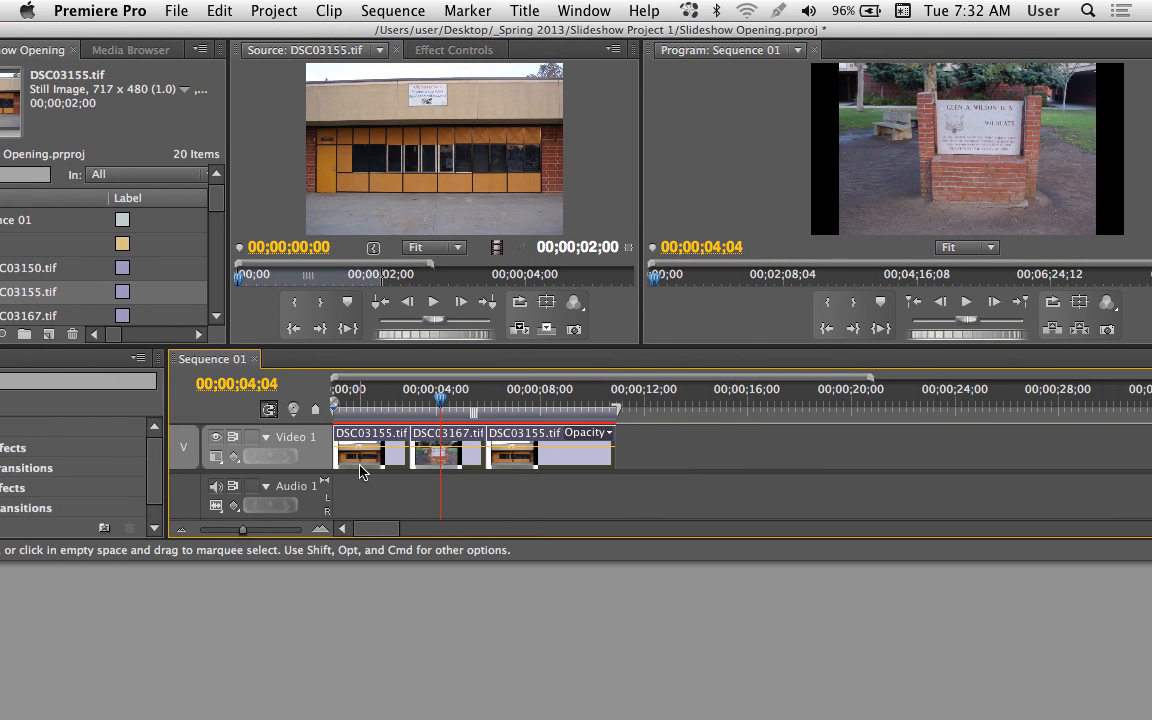
key(Delete)
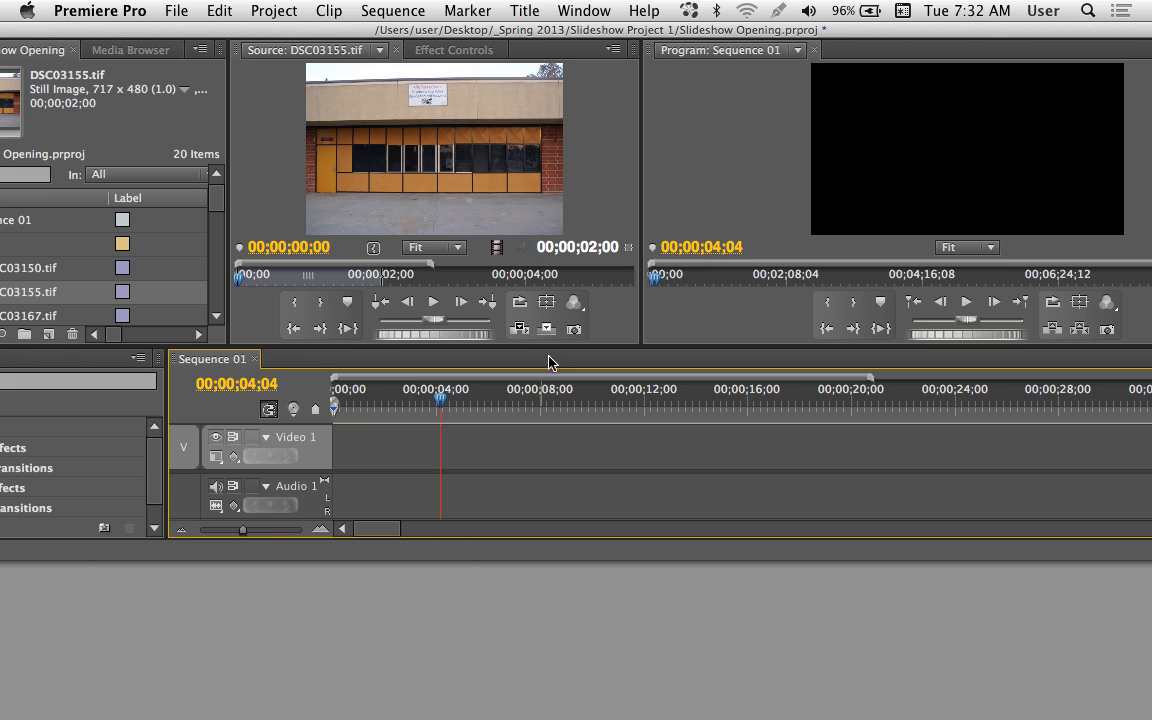
Enlarge the upper row of panels and maximize the Project panel.
drag(550, 350, 552, 294)
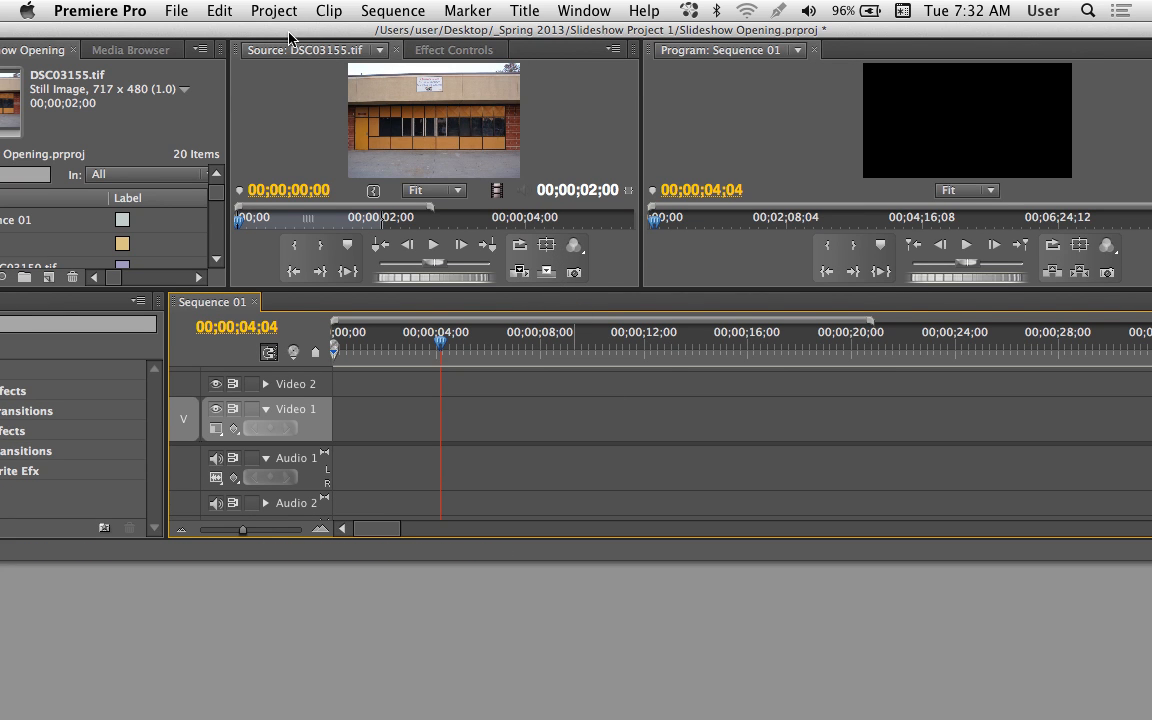
drag(262, 29, 522, 60)
drag(305, 320, 305, 512)
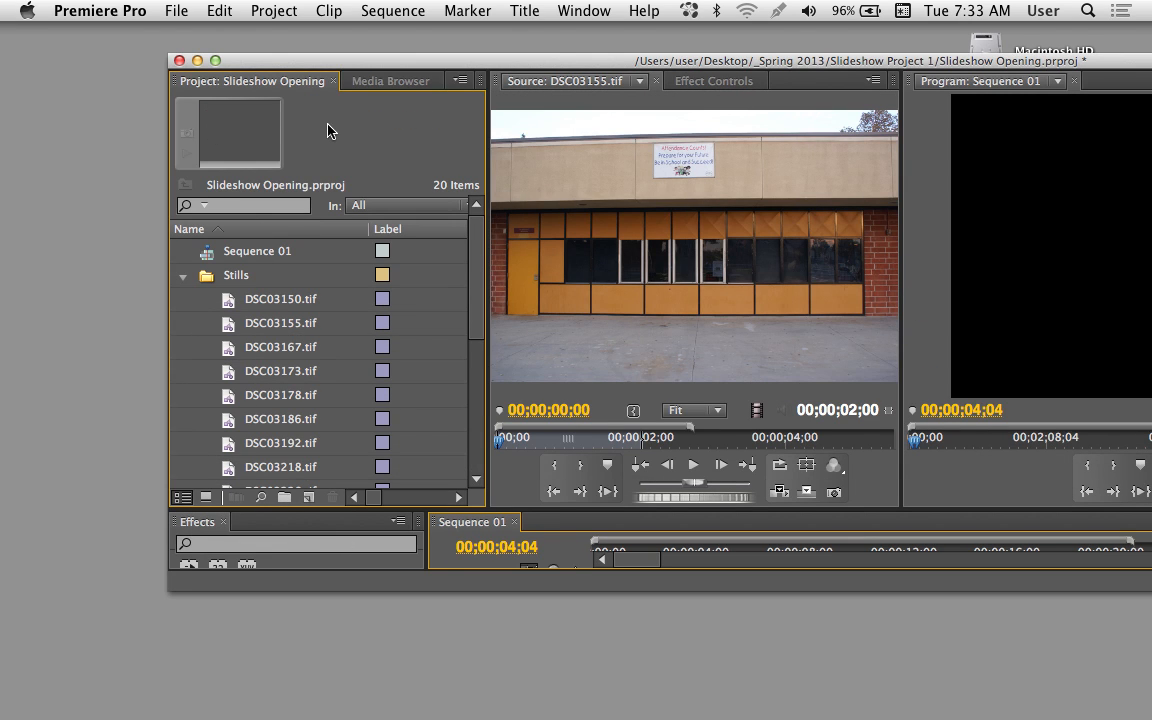
key(grave)
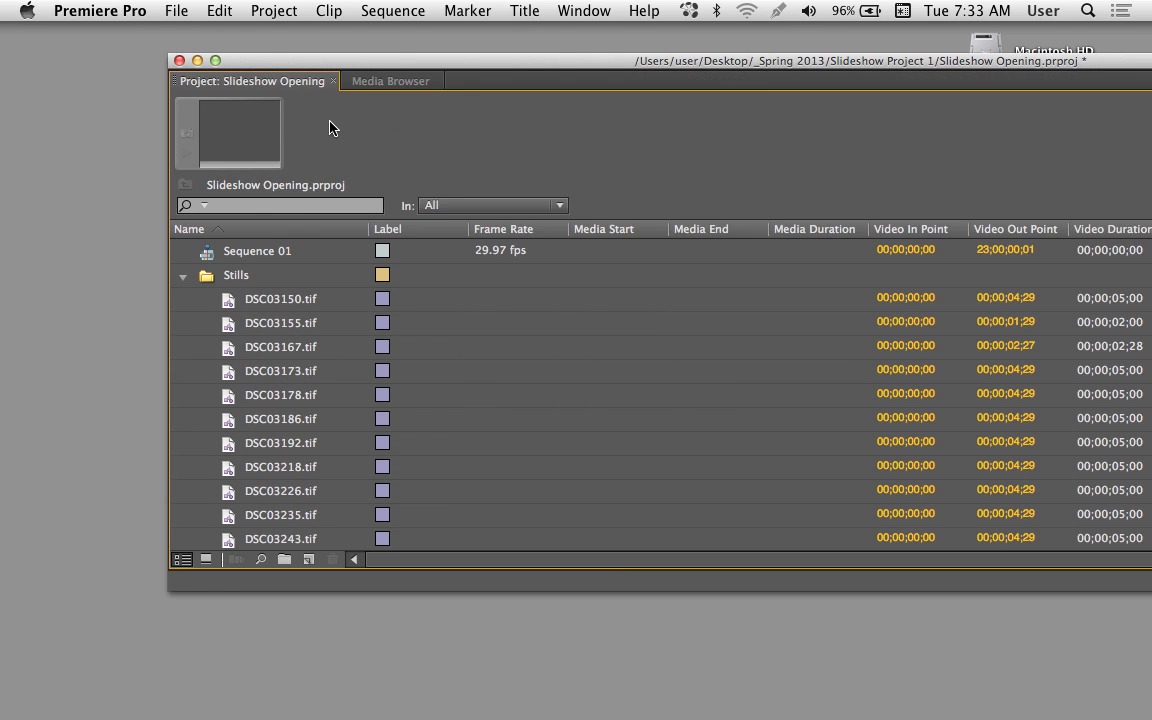
Examine the stills' metadata columns in the Project panel, from in and out points and duration through to status.
drag(484, 55, 262, 8)
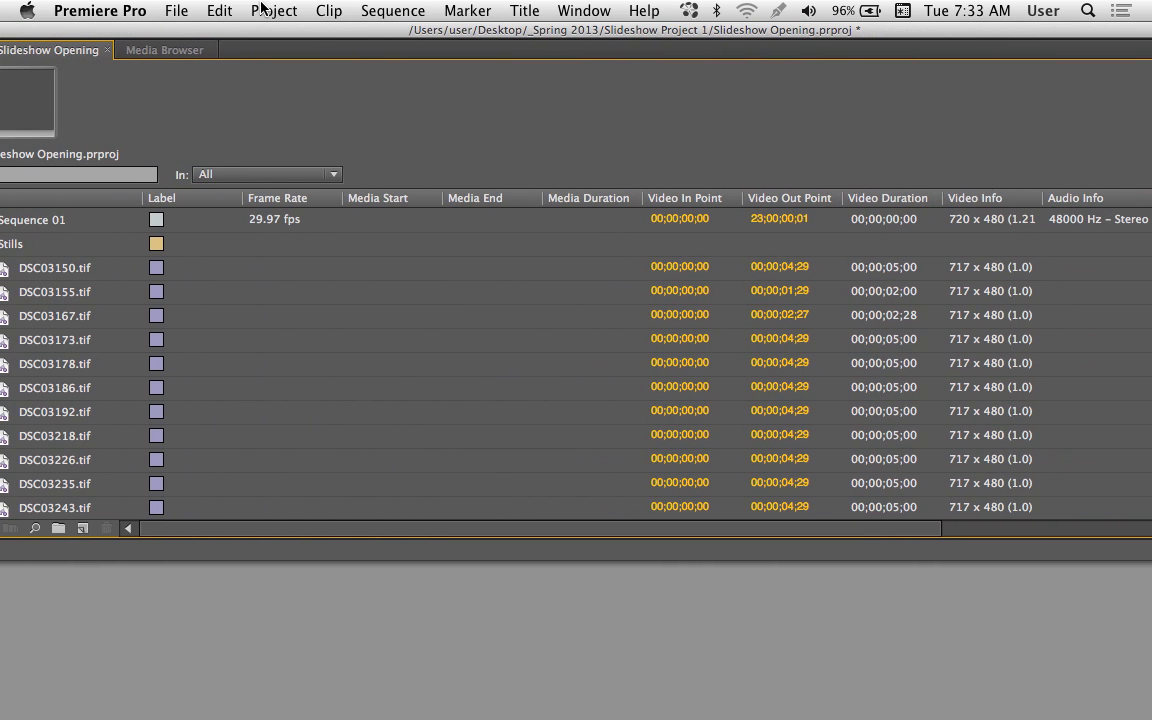
drag(587, 46, 401, 111)
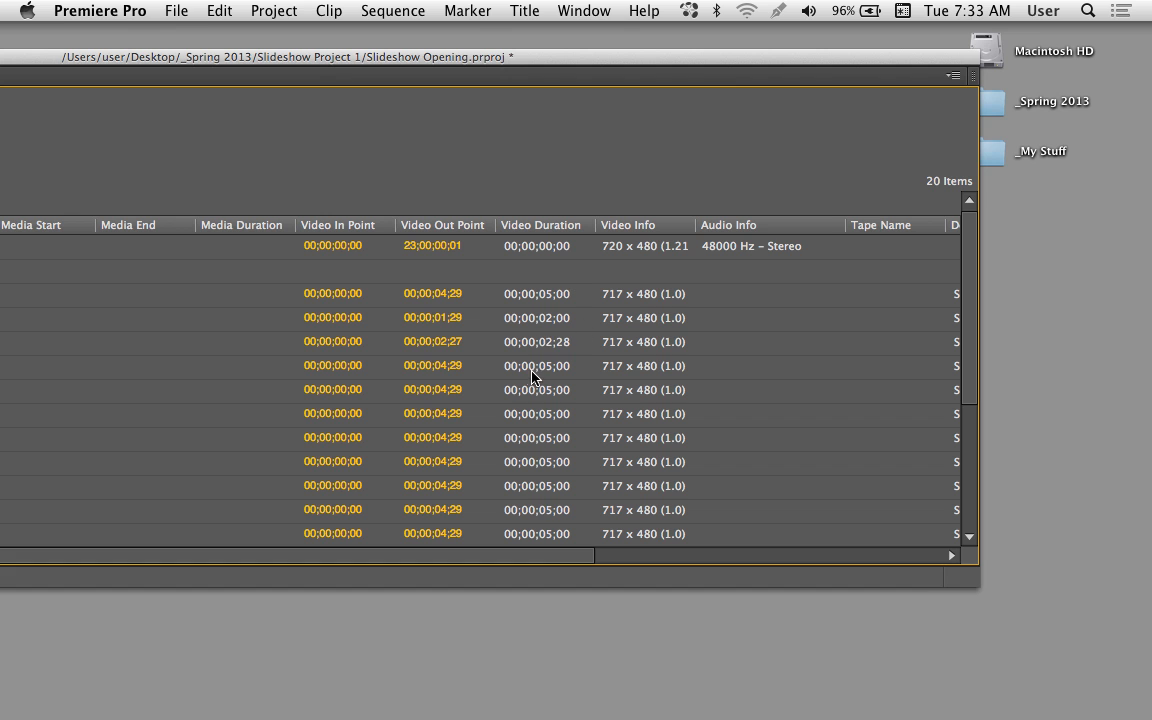
drag(545, 556, 890, 584)
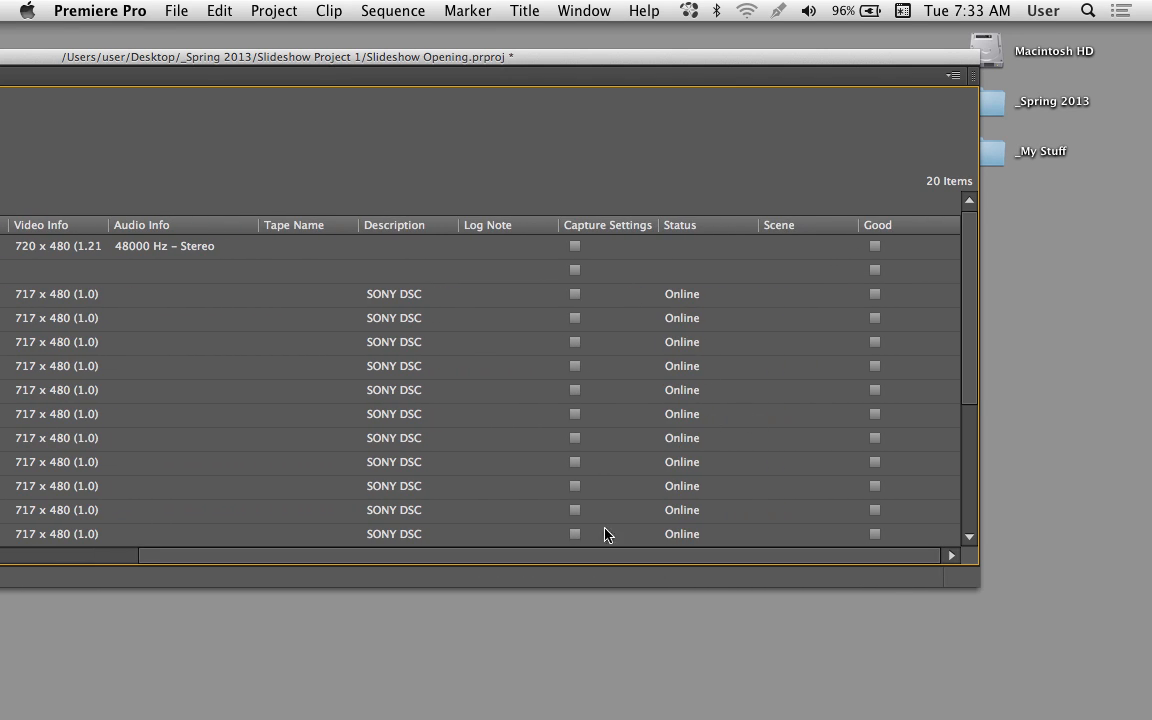
scroll(170, 368, down, 2)
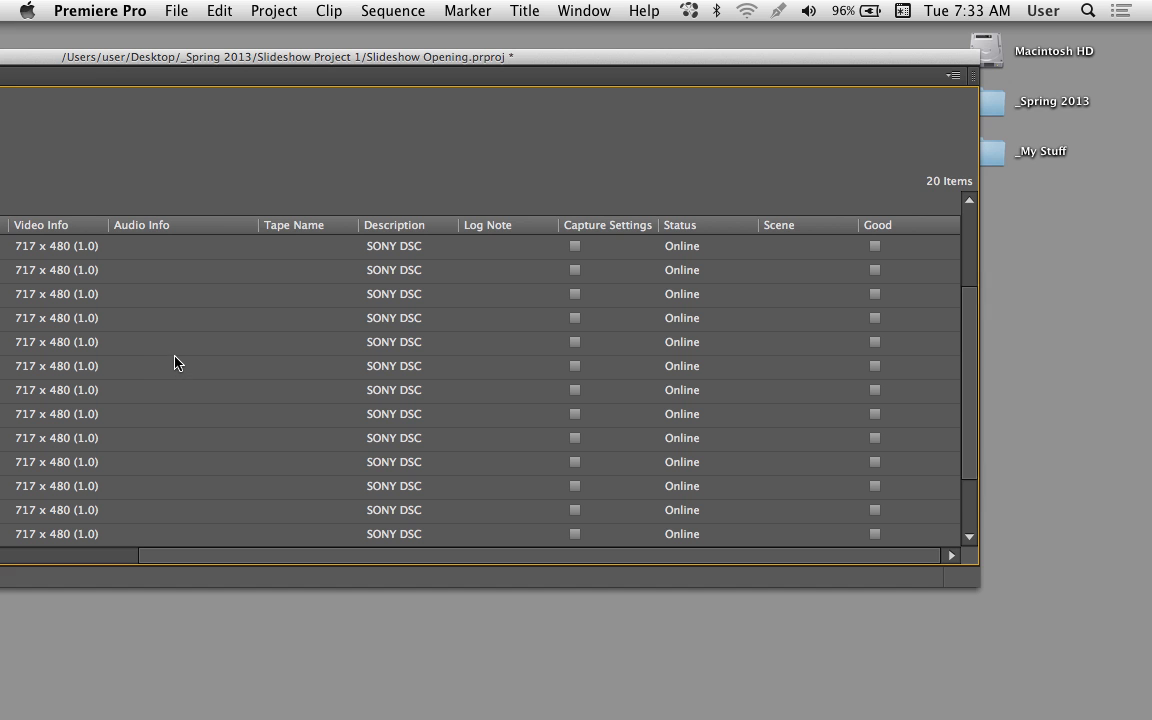
scroll(175, 363, up, 1)
drag(257, 563, 28, 541)
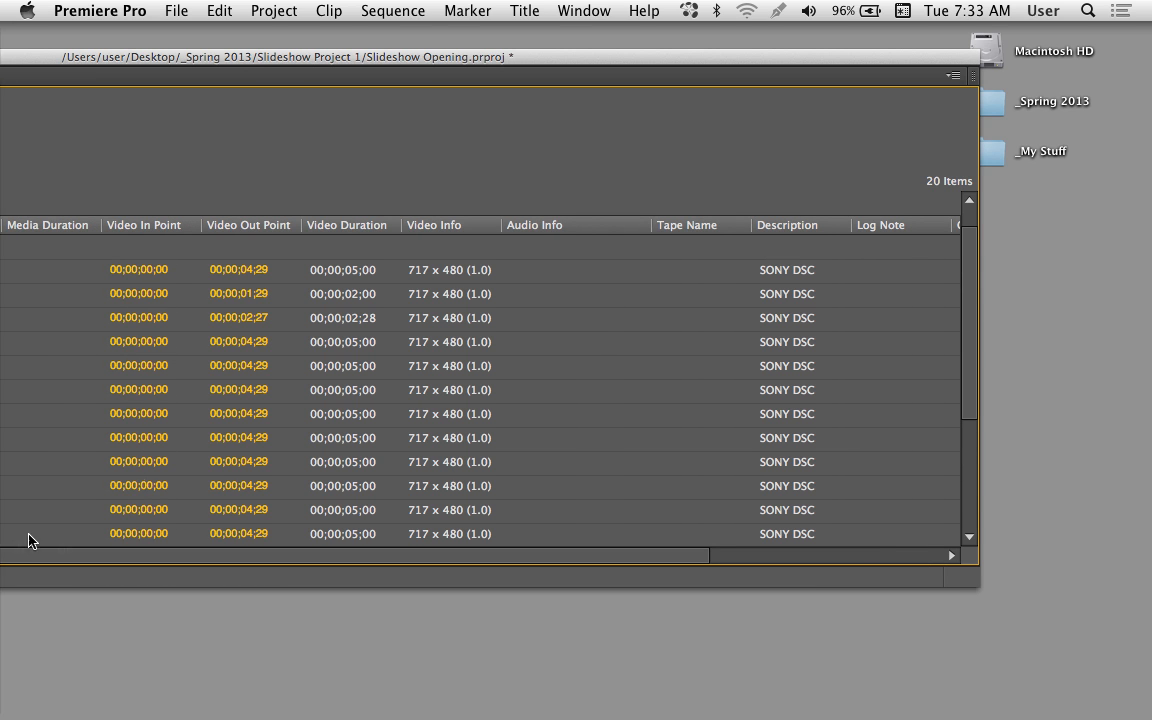
drag(170, 54, 702, 27)
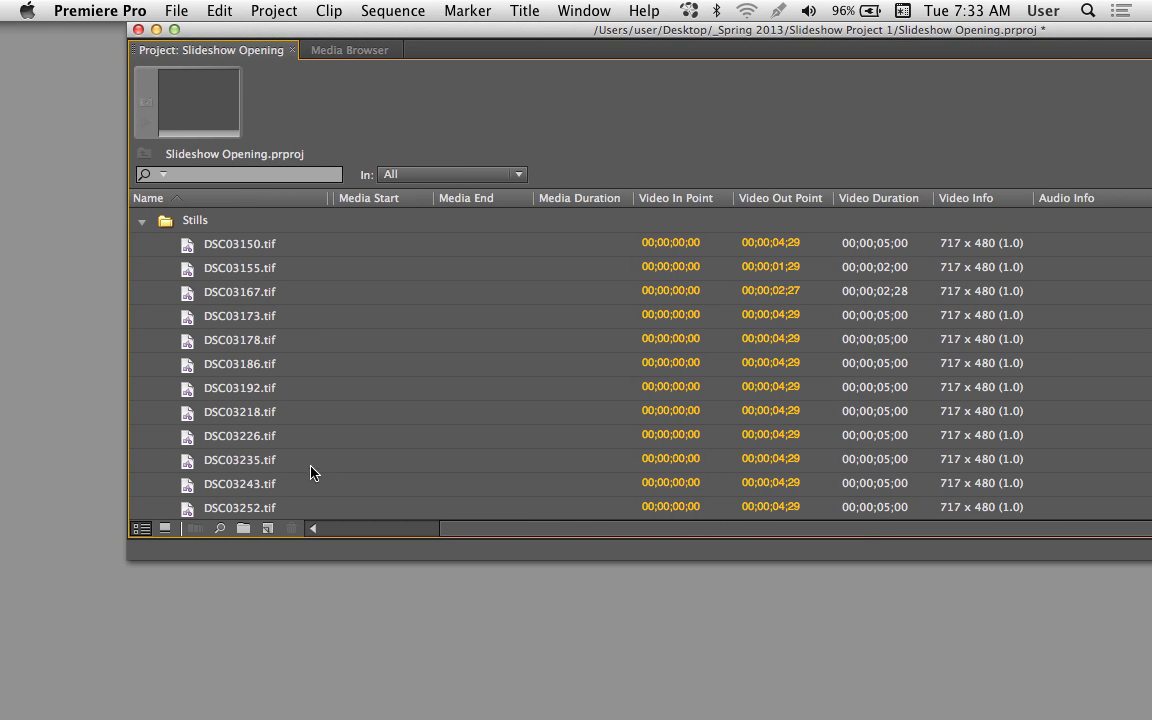
Compare the Project panel's icon and list views, ending in icon view.
click(167, 530)
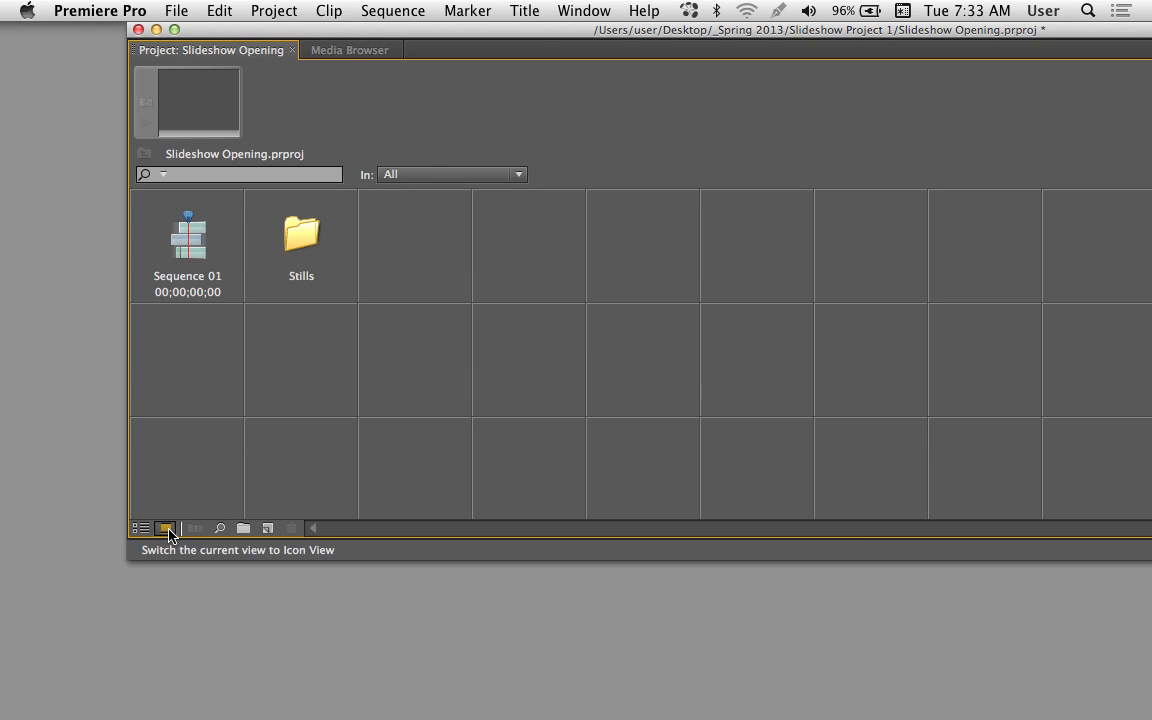
click(140, 529)
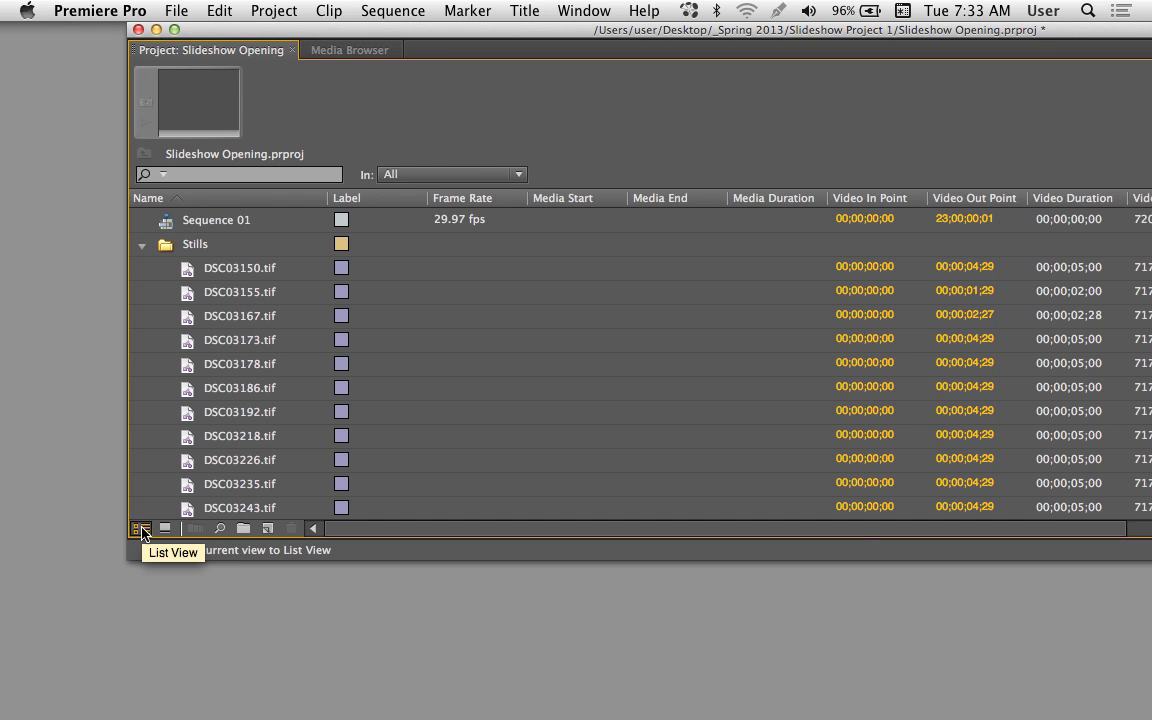
click(166, 529)
click(142, 529)
click(166, 529)
click(142, 529)
click(166, 529)
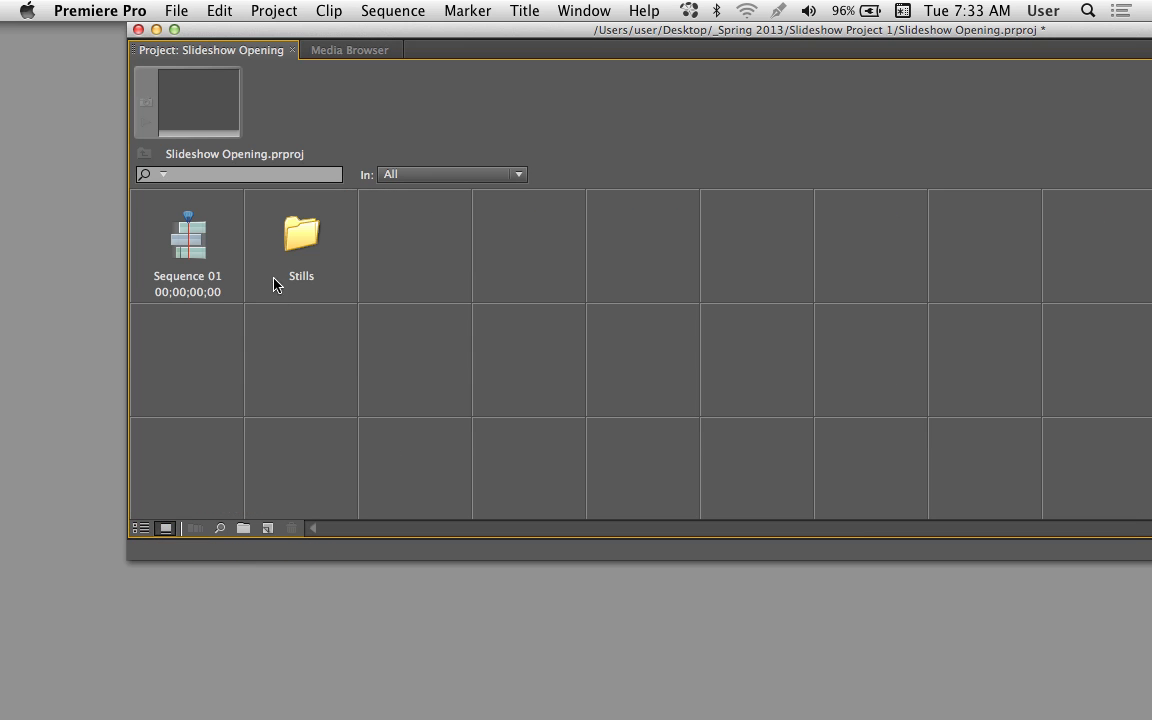
Open the Stills bin in its own enlarged window and compare its list and icon views, ending in icon view.
double_click(280, 215)
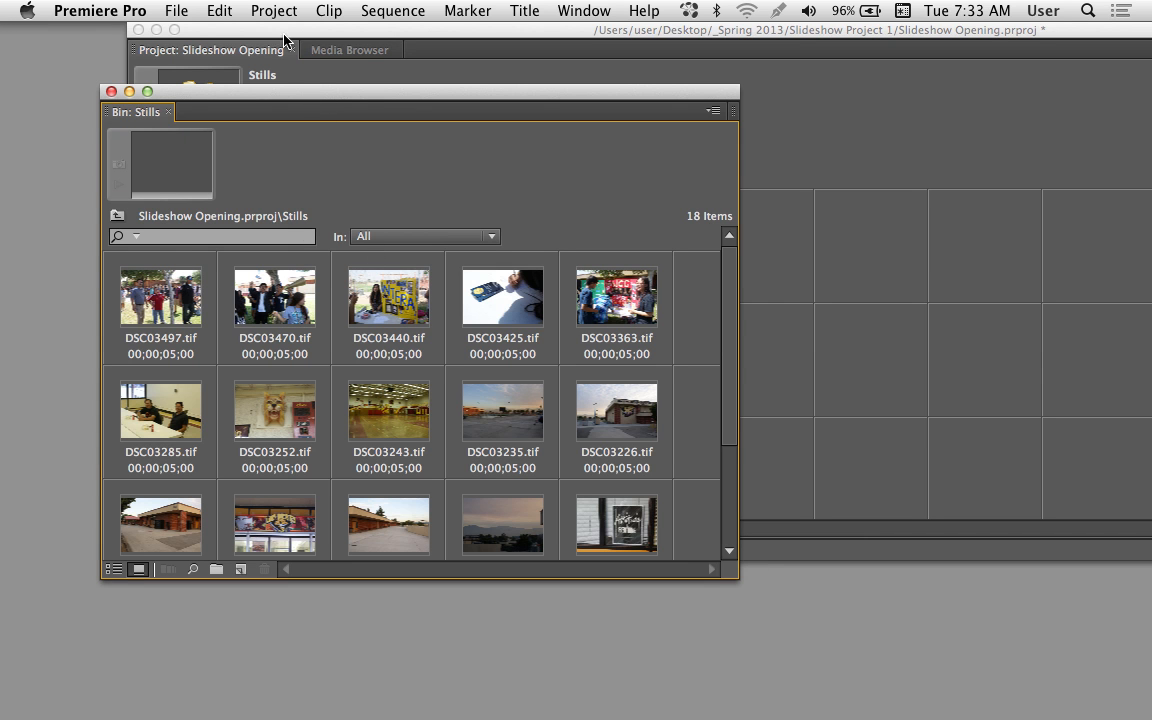
drag(735, 574, 980, 681)
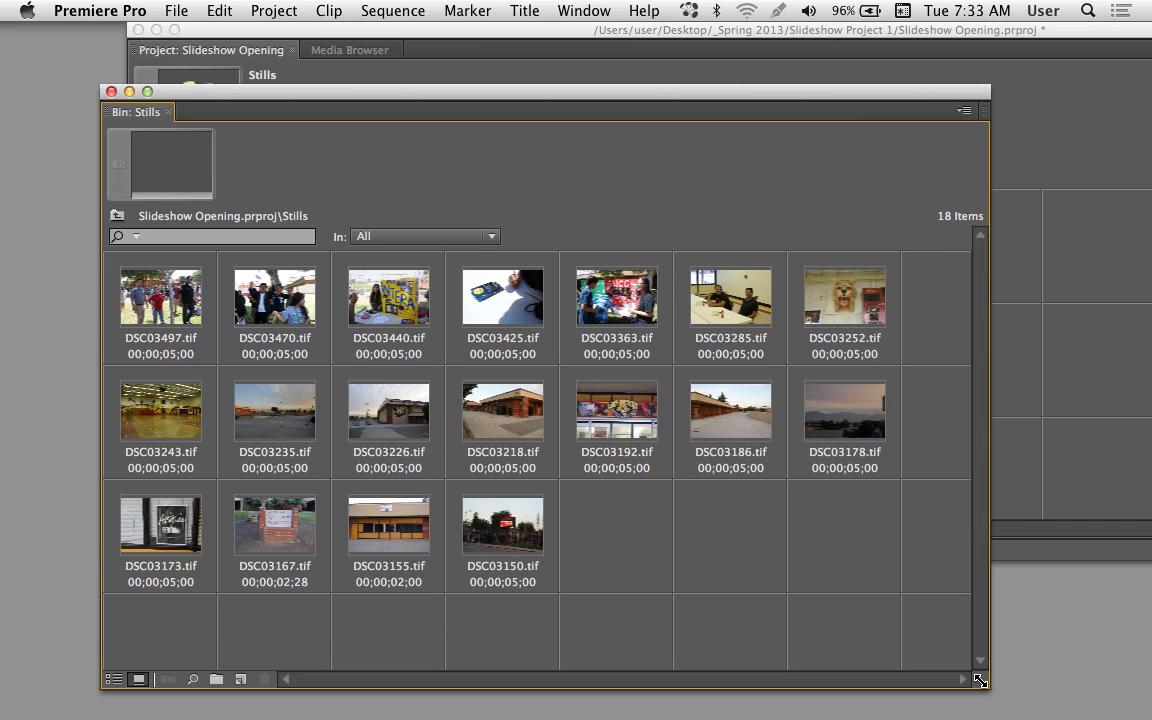
drag(445, 103, 445, 36)
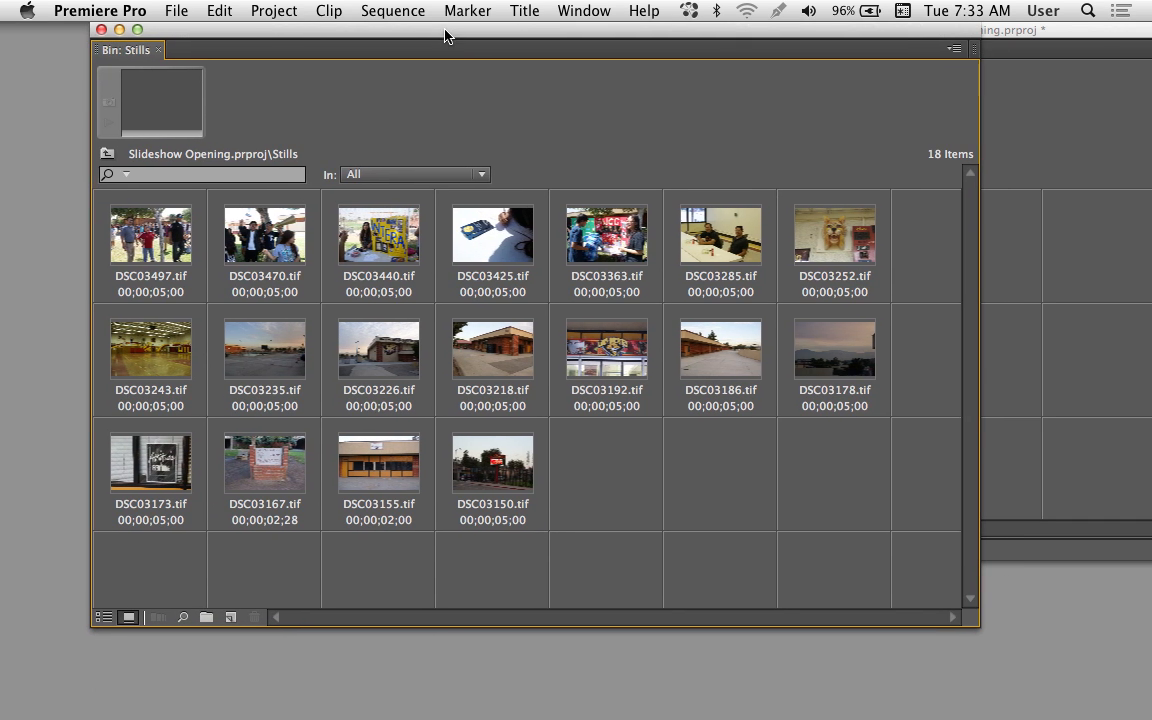
click(104, 617)
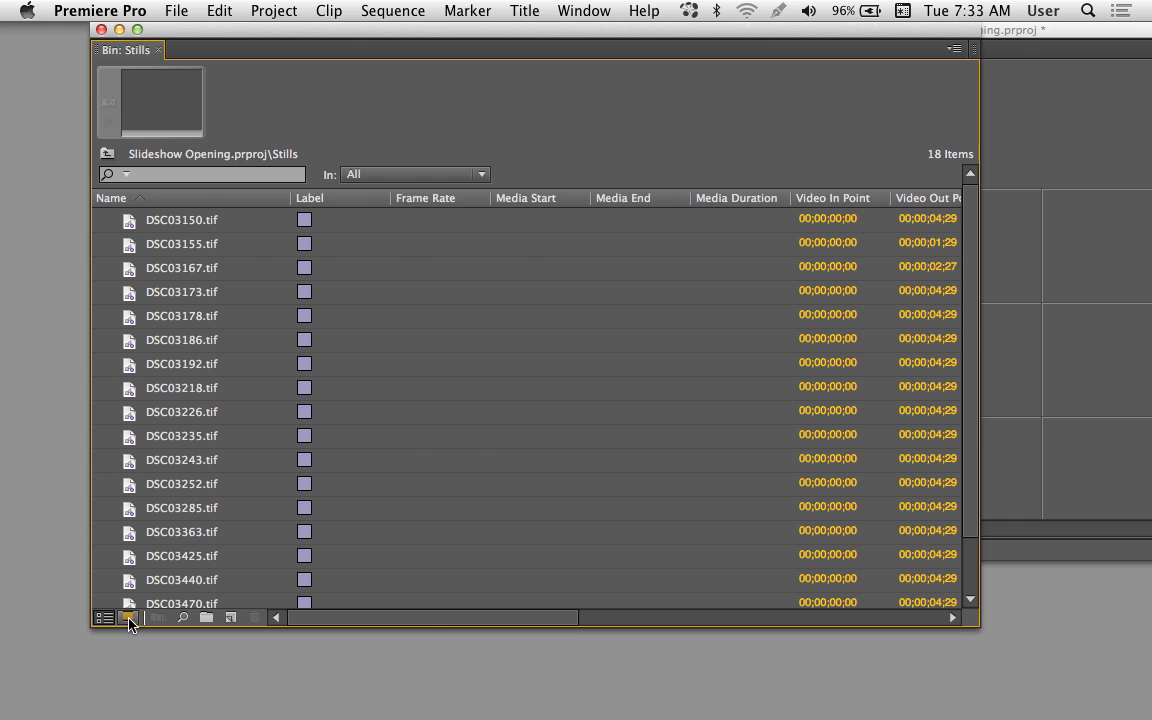
click(128, 617)
click(104, 617)
click(128, 617)
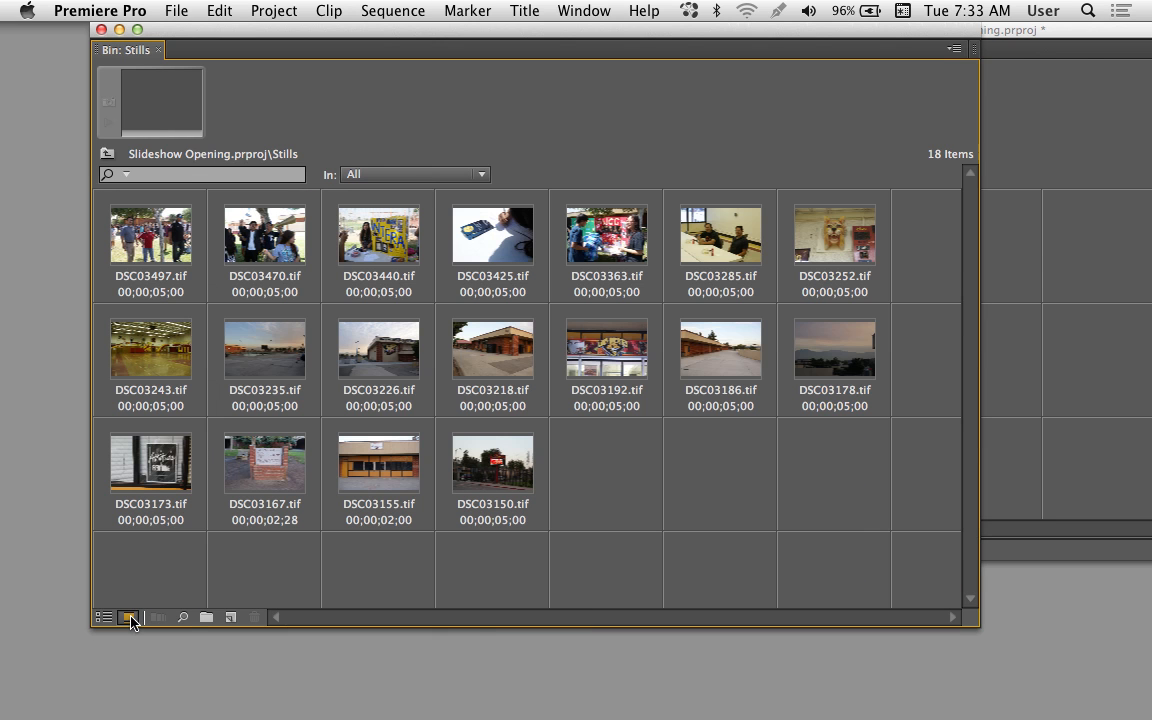
Set the Stills bin's thumbnails to Large and widen its window to fit six stills per row.
click(956, 49)
mouse_move(850, 310)
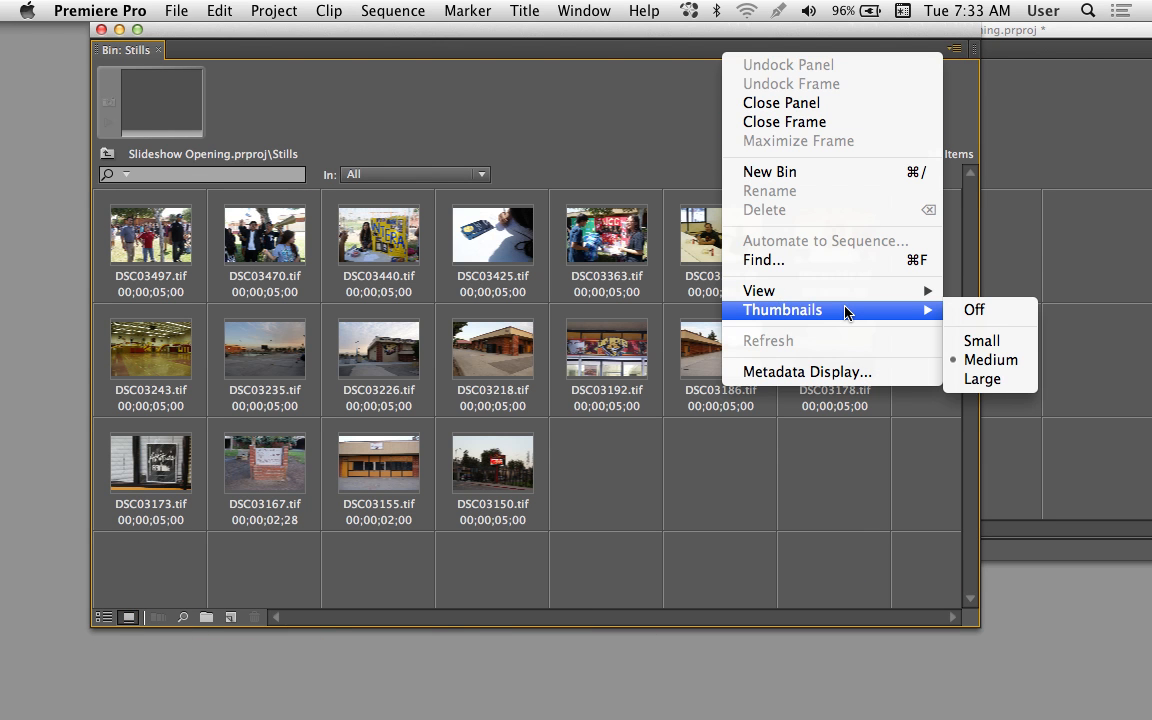
click(1010, 384)
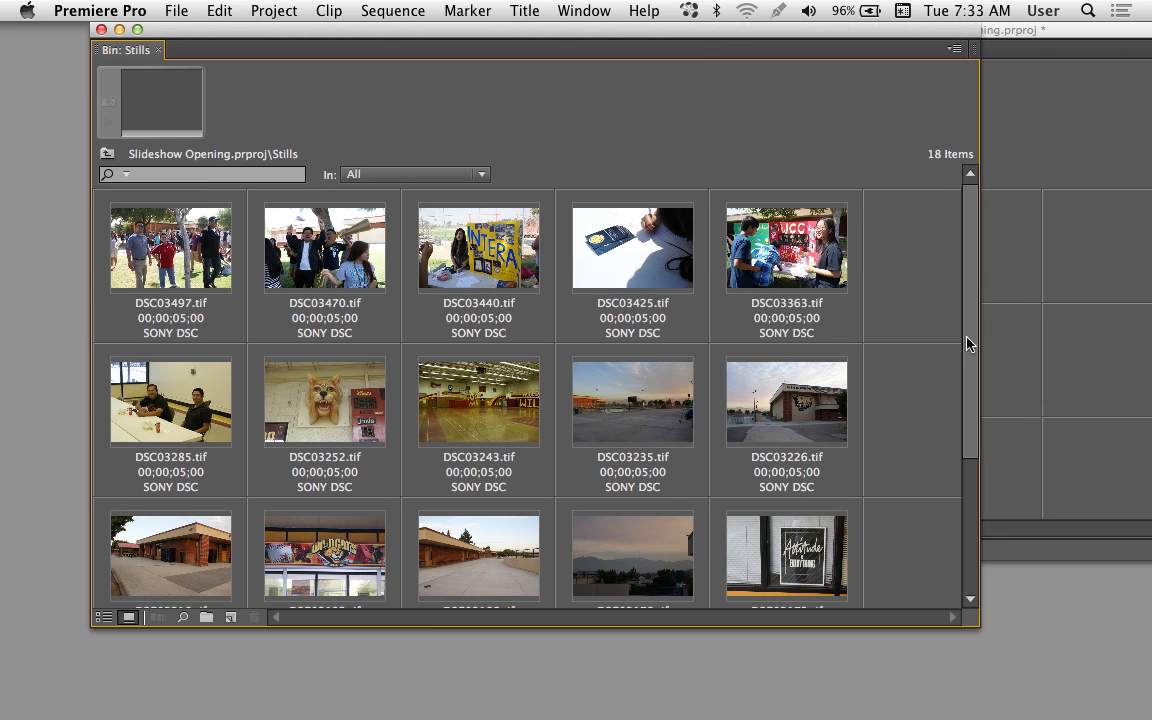
drag(969, 342, 1144, 532)
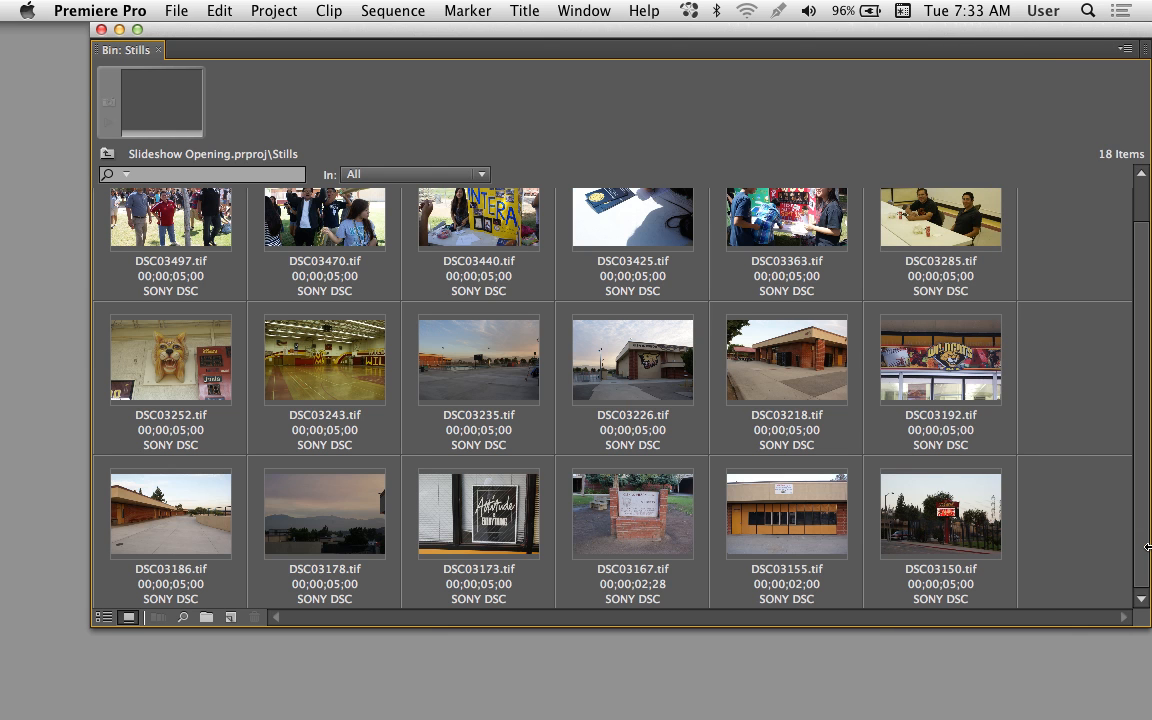
drag(378, 38, 370, 58)
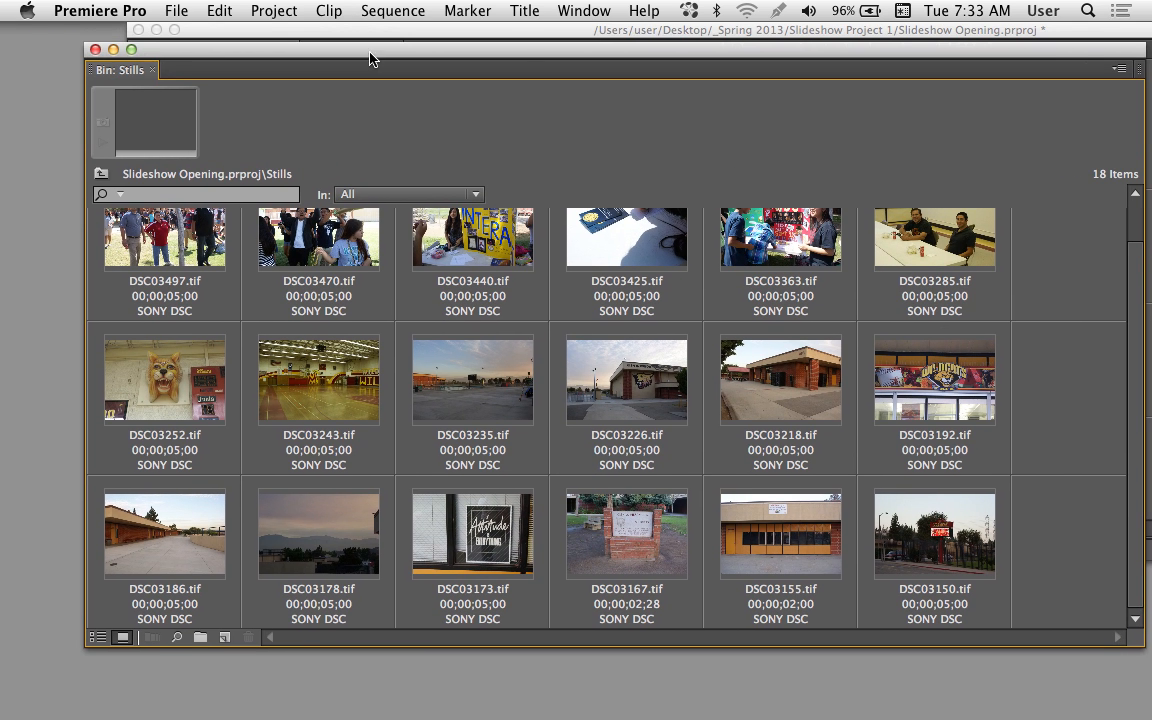
Rearrange the stills so DSC03243, DSC03285, DSC03235, DSC03226, DSC03218 and DSC03440 fill the first row, and place DSC03155 just before DSC03363.
drag(333, 350, 157, 267)
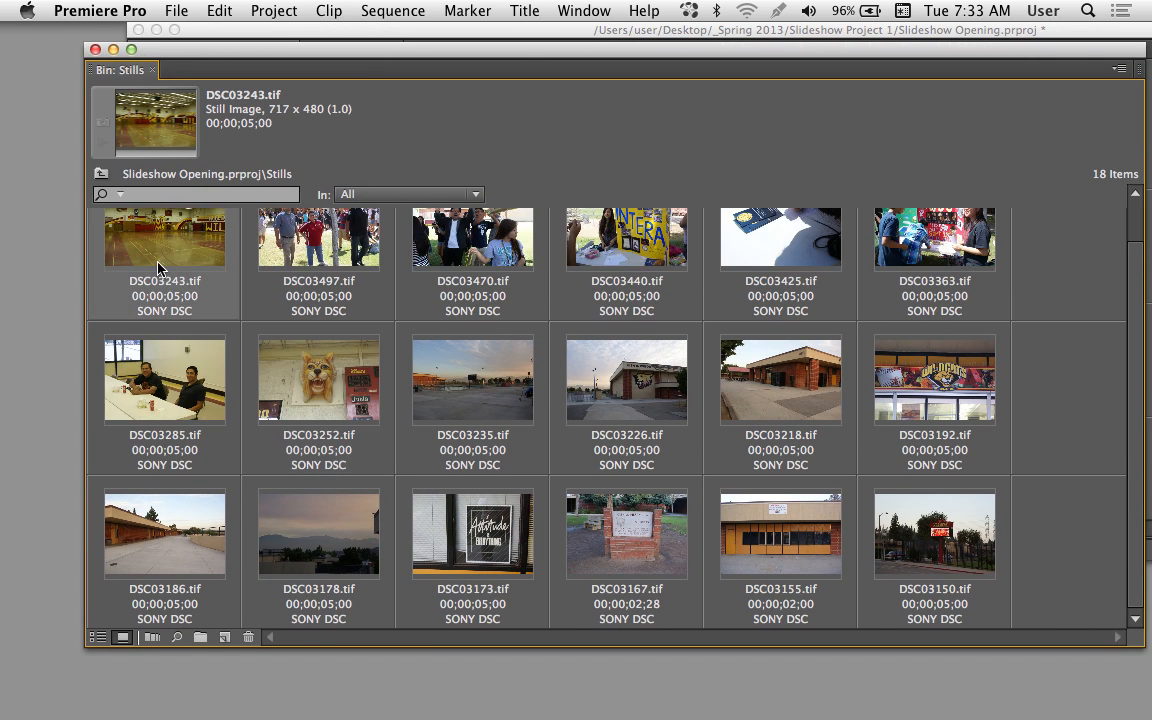
drag(139, 353, 266, 293)
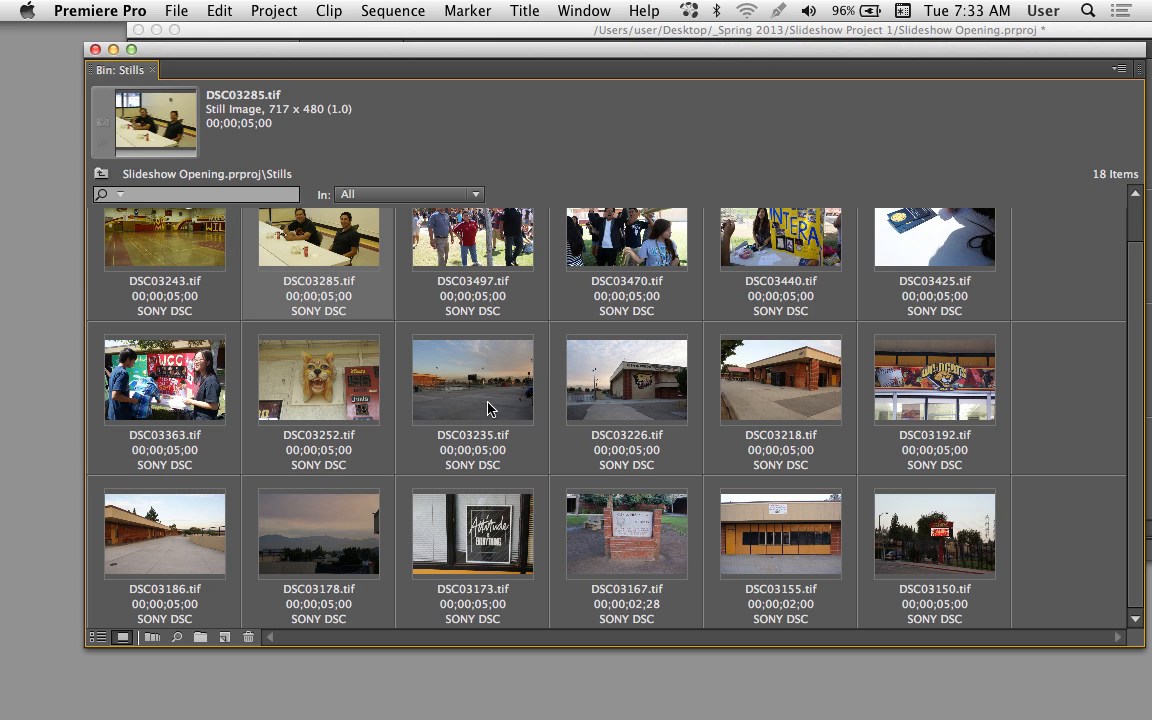
drag(488, 408, 433, 297)
drag(628, 425, 557, 262)
drag(712, 340, 765, 272)
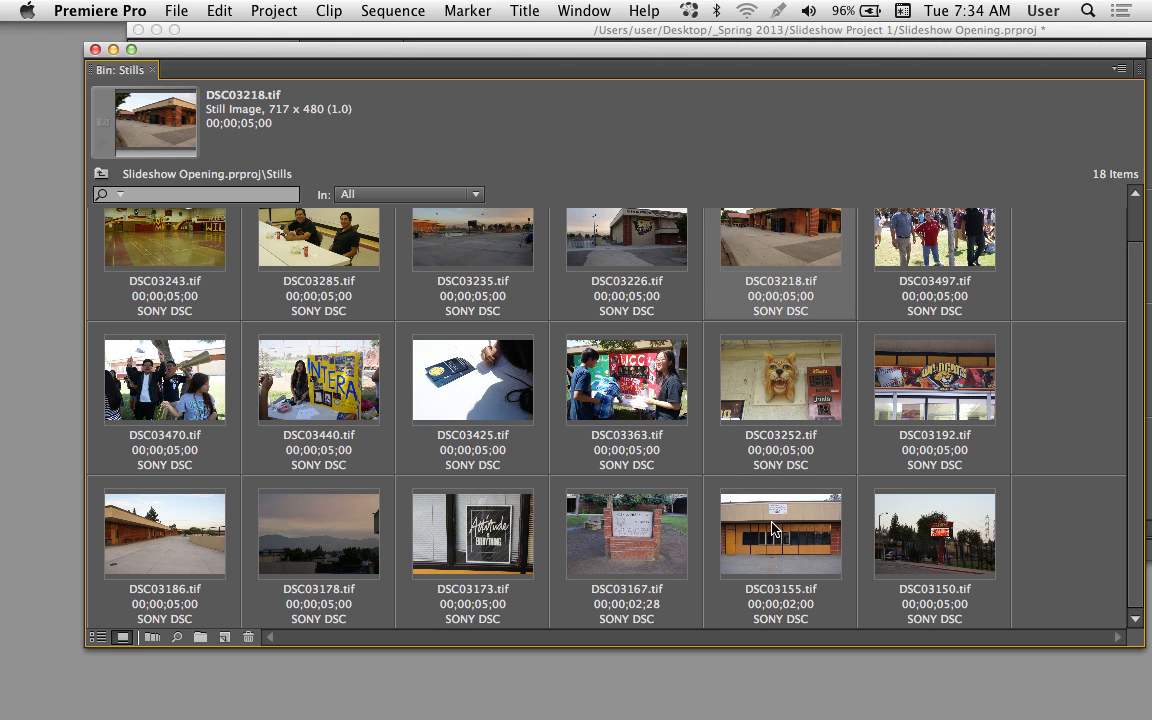
drag(777, 529, 585, 368)
drag(295, 365, 775, 258)
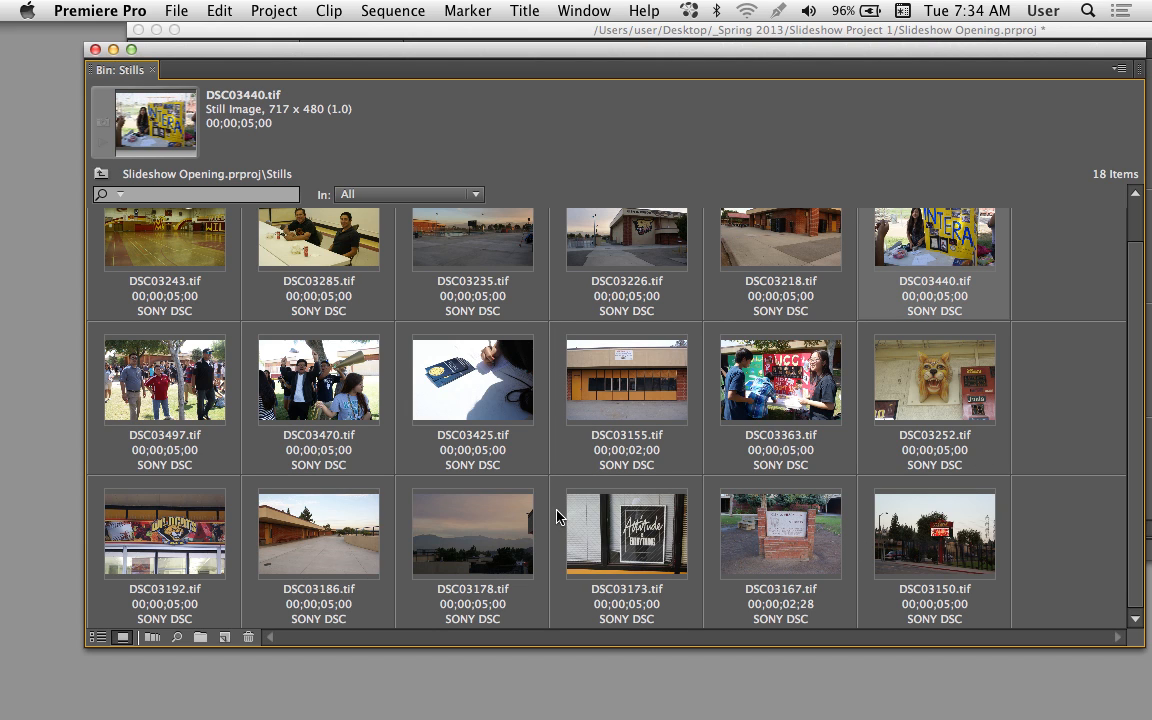
Compare the Stills bin's list view with its icon view, ending in icon view.
drag(333, 41, 337, 35)
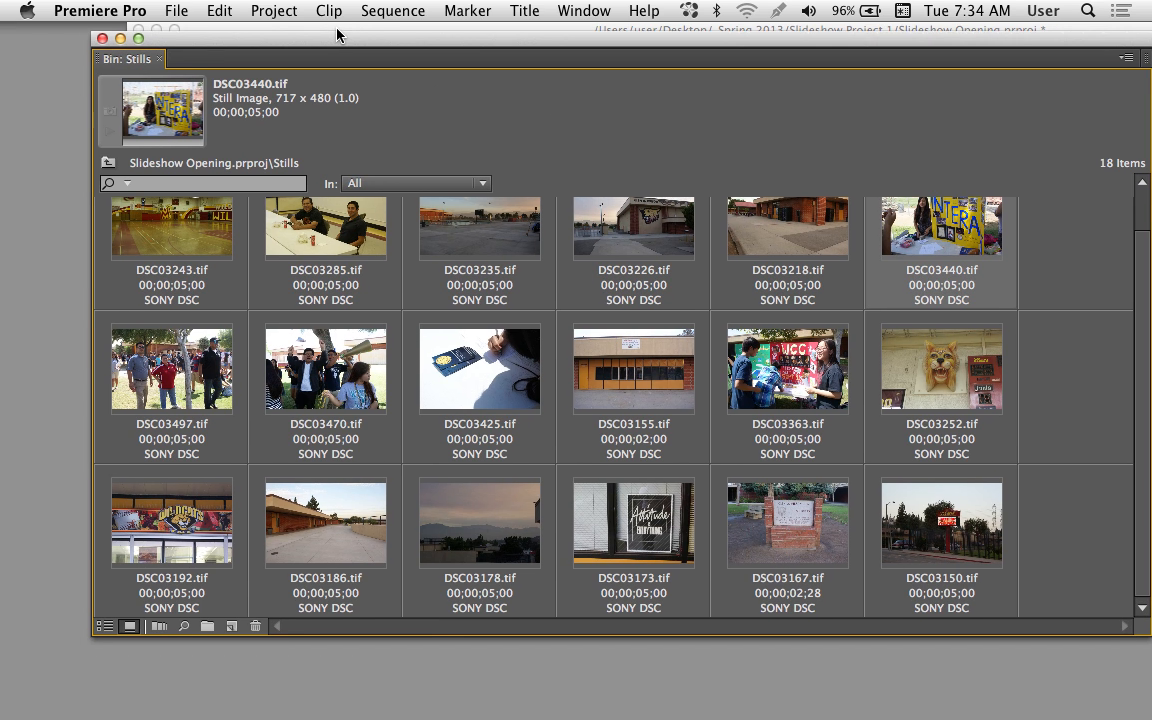
click(105, 626)
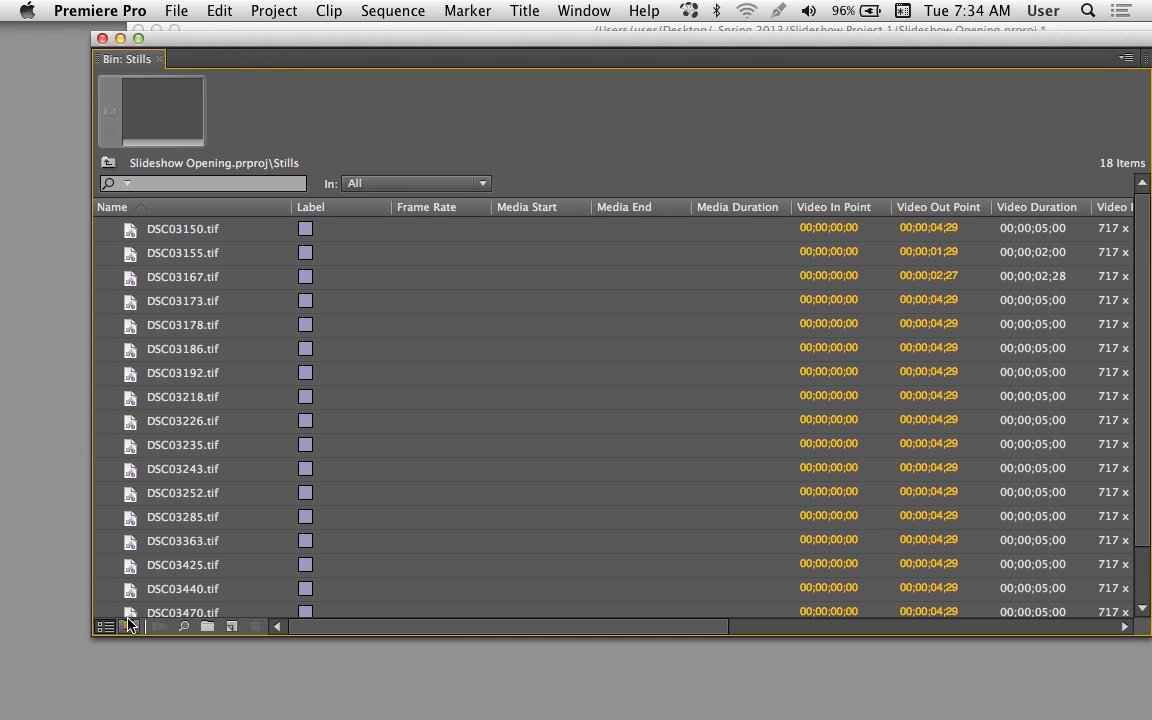
click(130, 626)
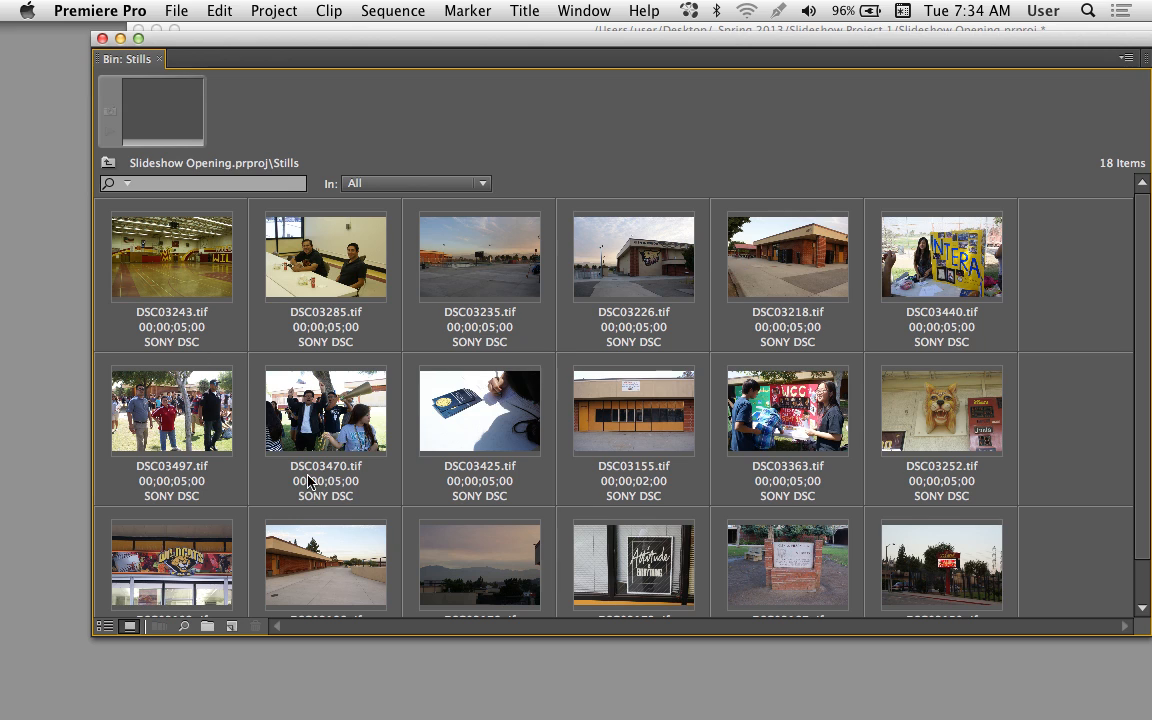
Move DSC03470 to the first position in the Stills bin, ahead of DSC03243, and review the order of all the stills.
drag(323, 420, 150, 317)
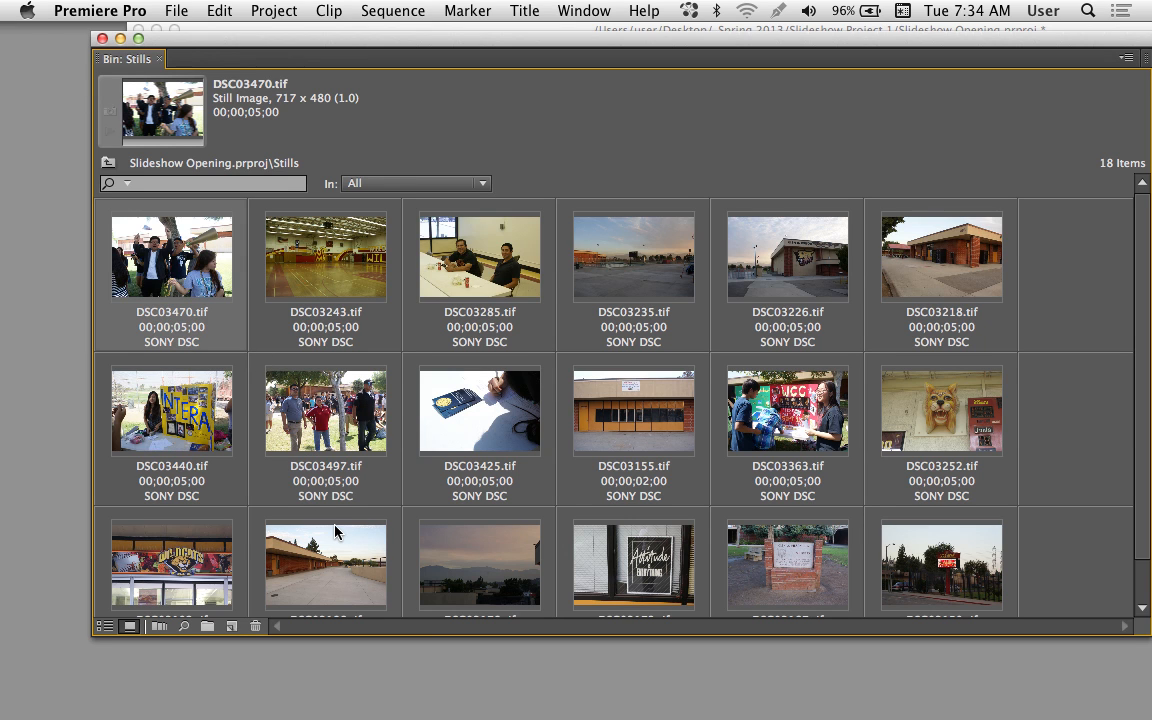
drag(423, 52, 338, 10)
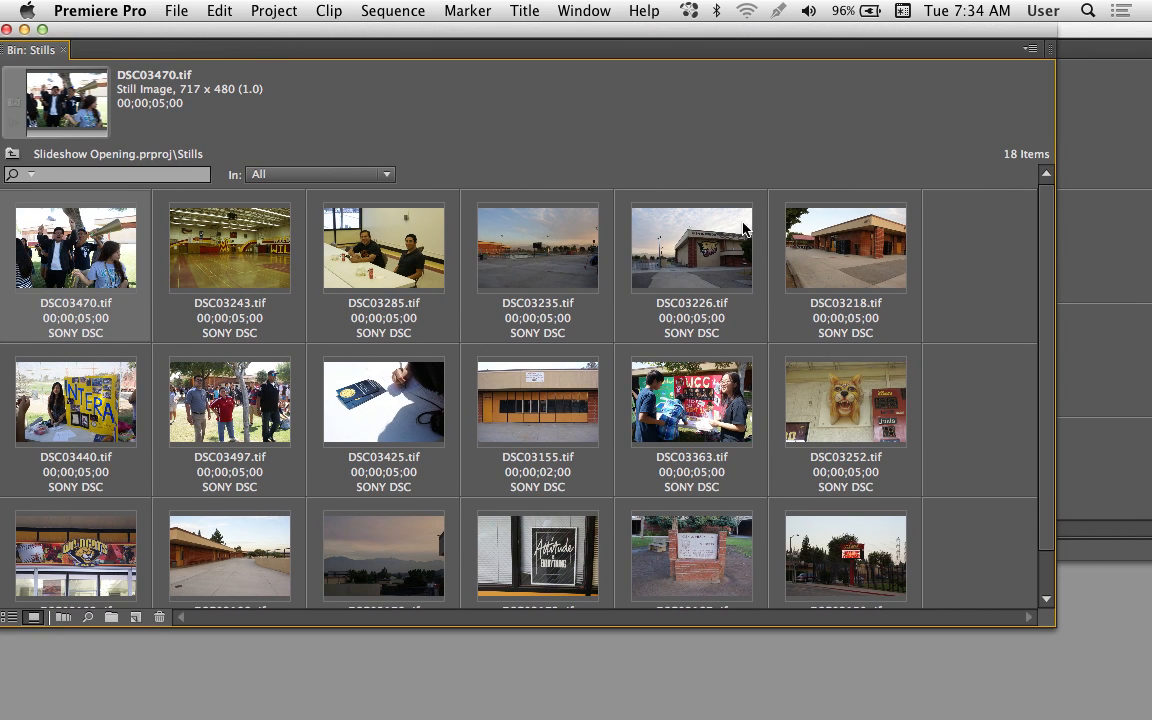
scroll(1044, 300, down, 2)
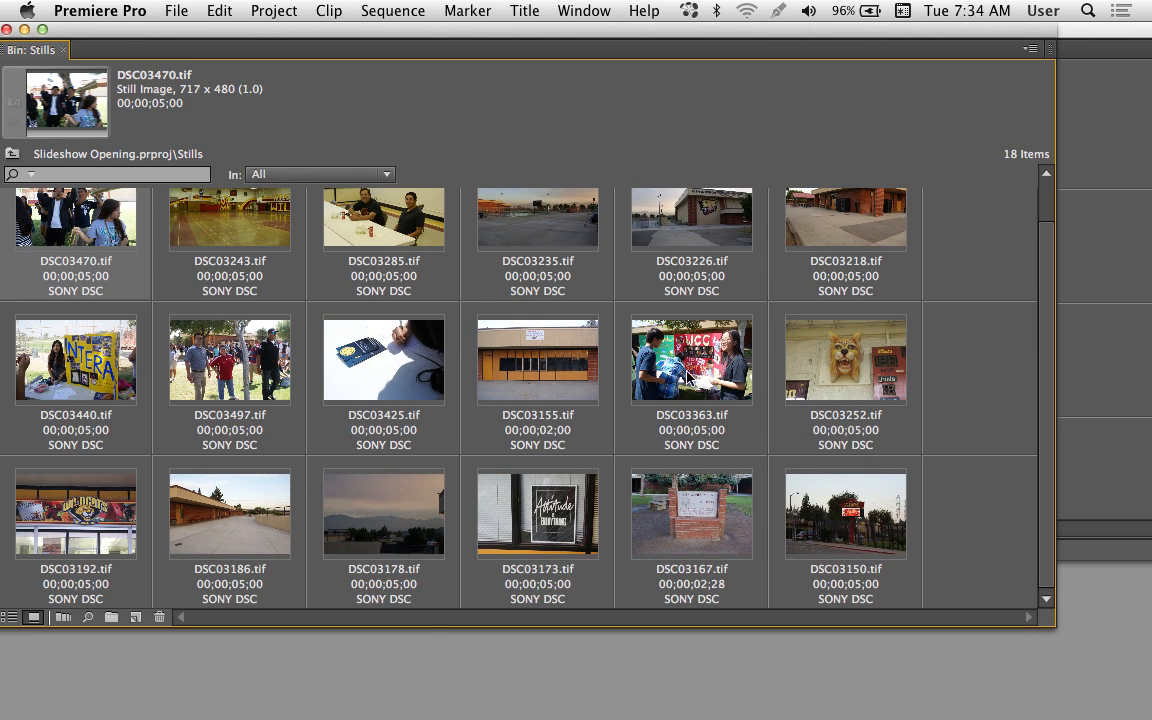
scroll(688, 376, up, 2)
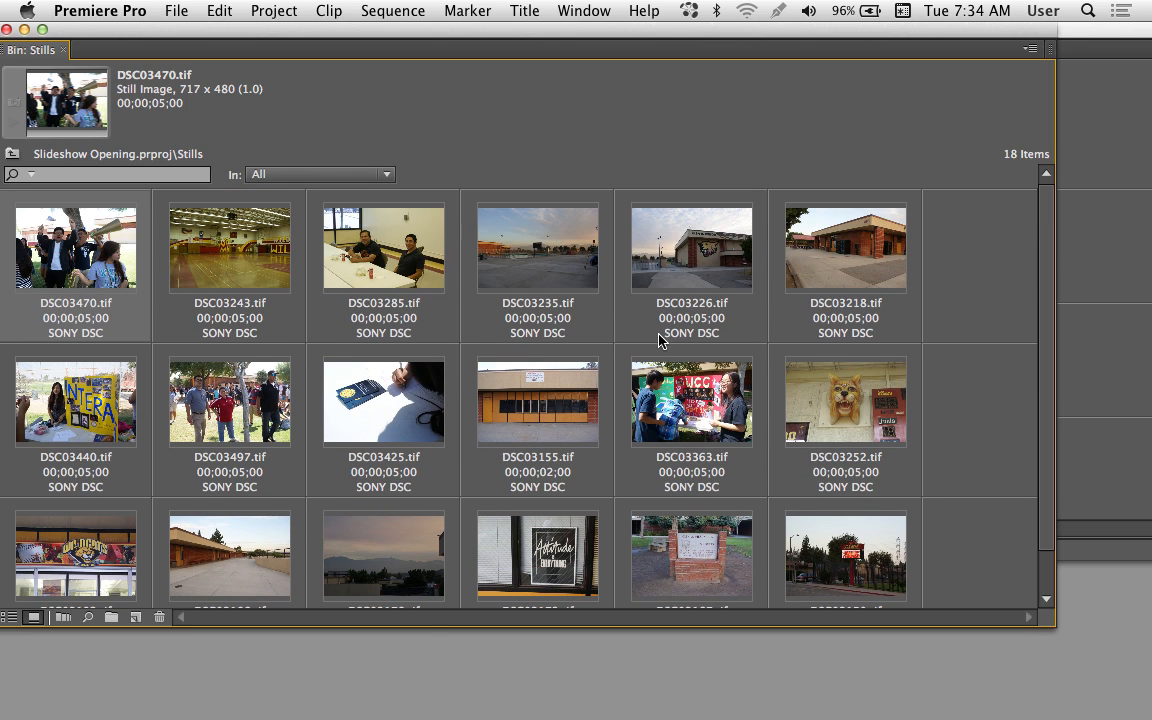
Restore the maximized Project panel to its normal size and enlarge the timeline area, with the Stills bin window parked below it.
key(super+a)
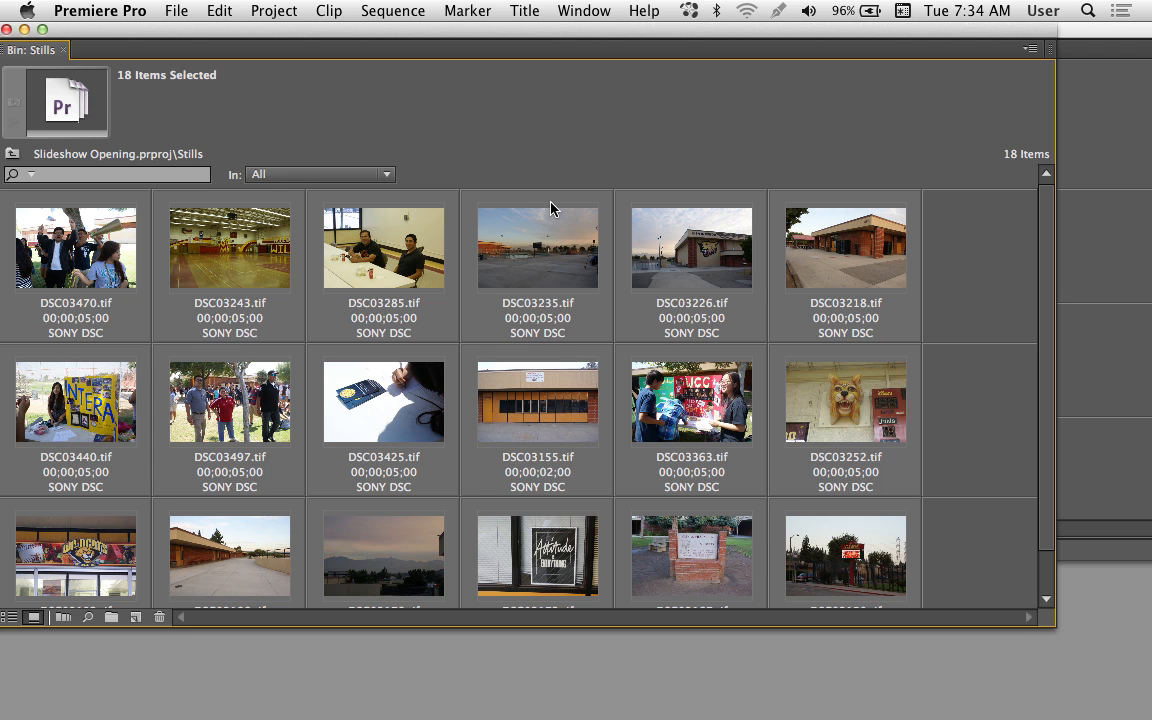
drag(375, 49, 334, 10)
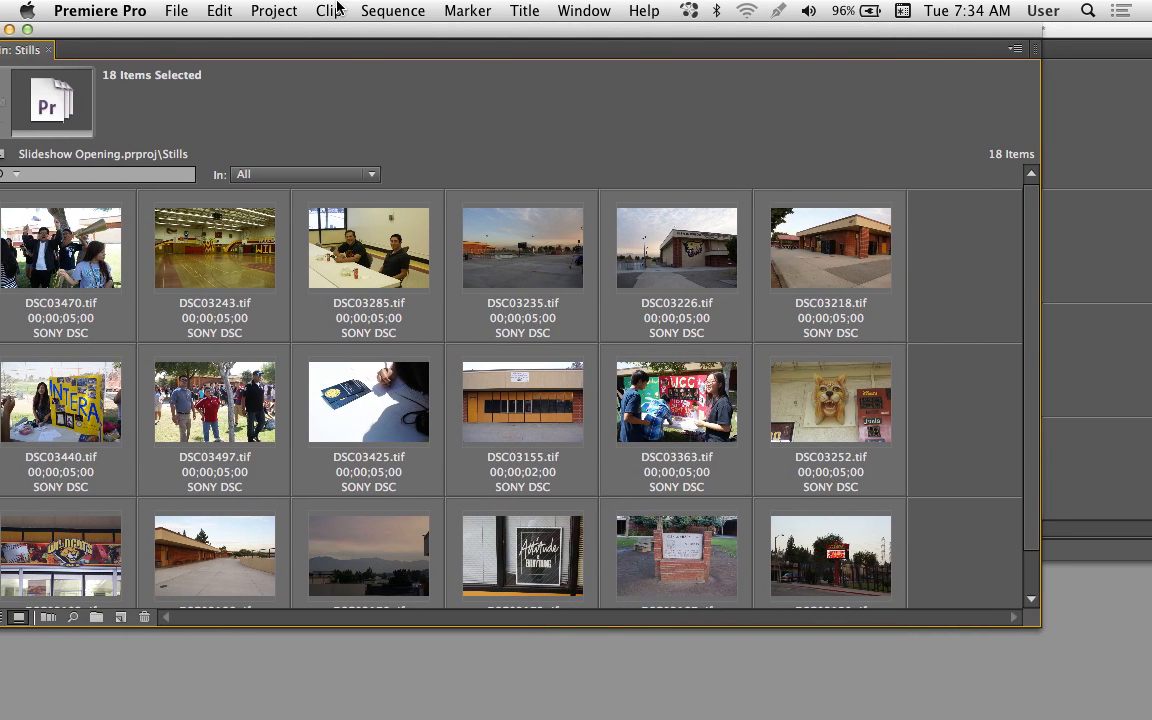
click(1078, 143)
drag(884, 34, 710, 316)
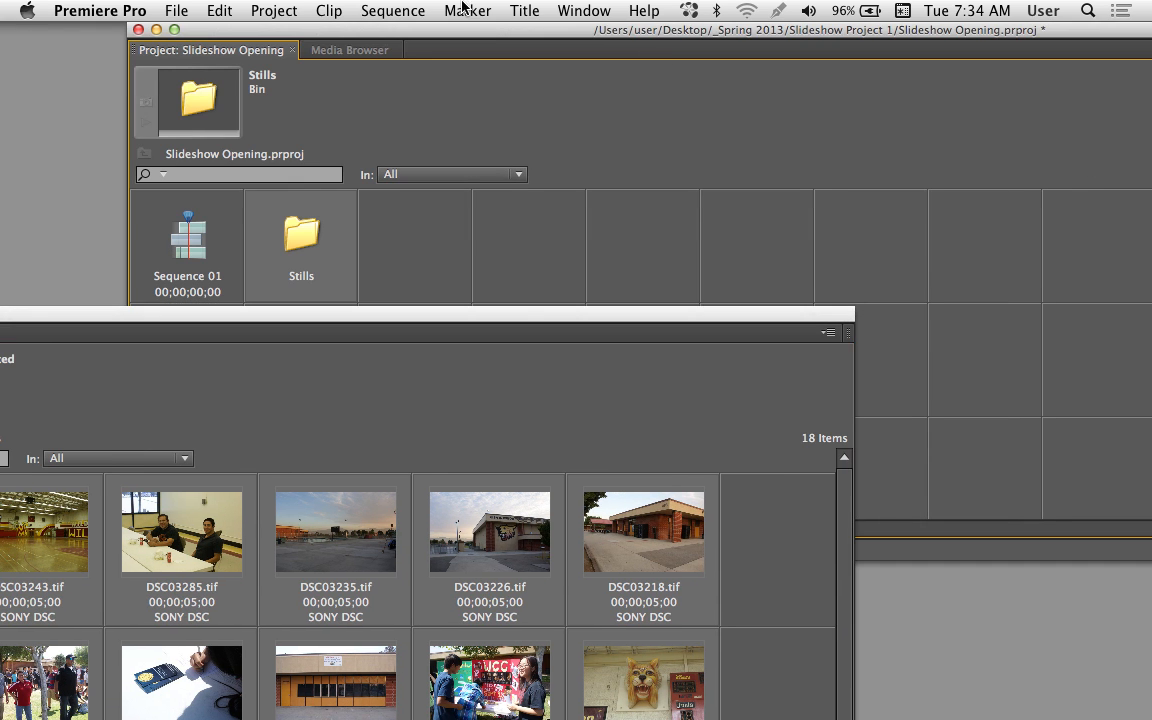
drag(491, 37, 414, 37)
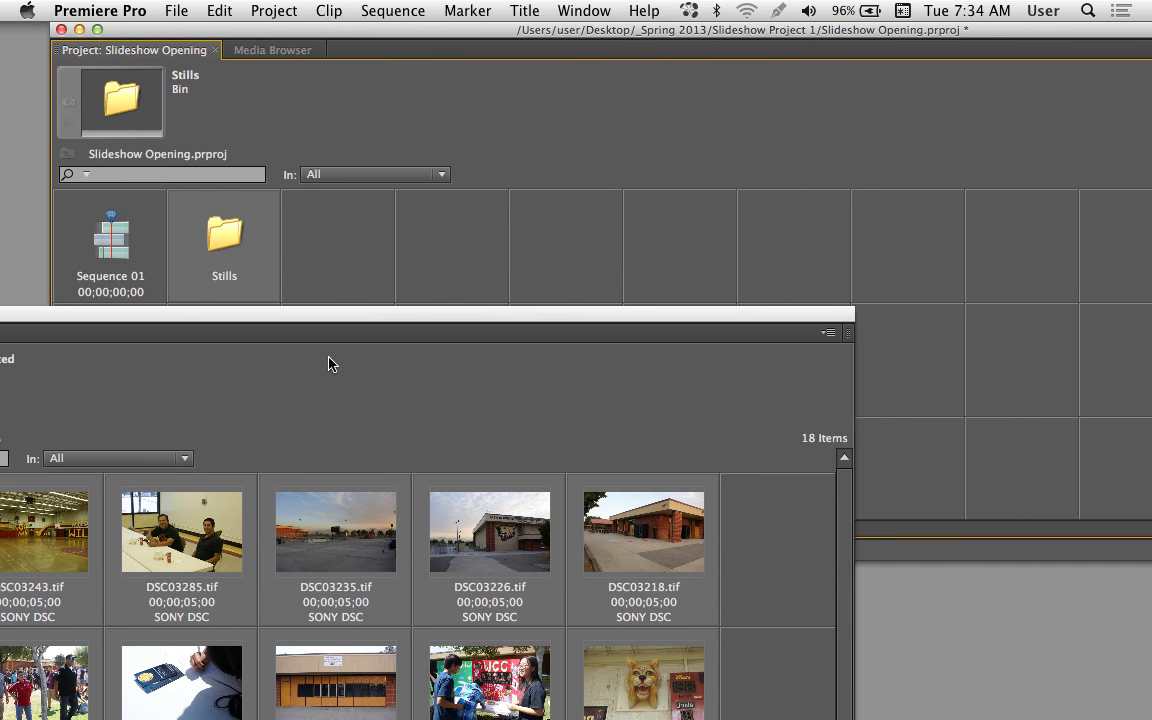
drag(336, 322, 653, 101)
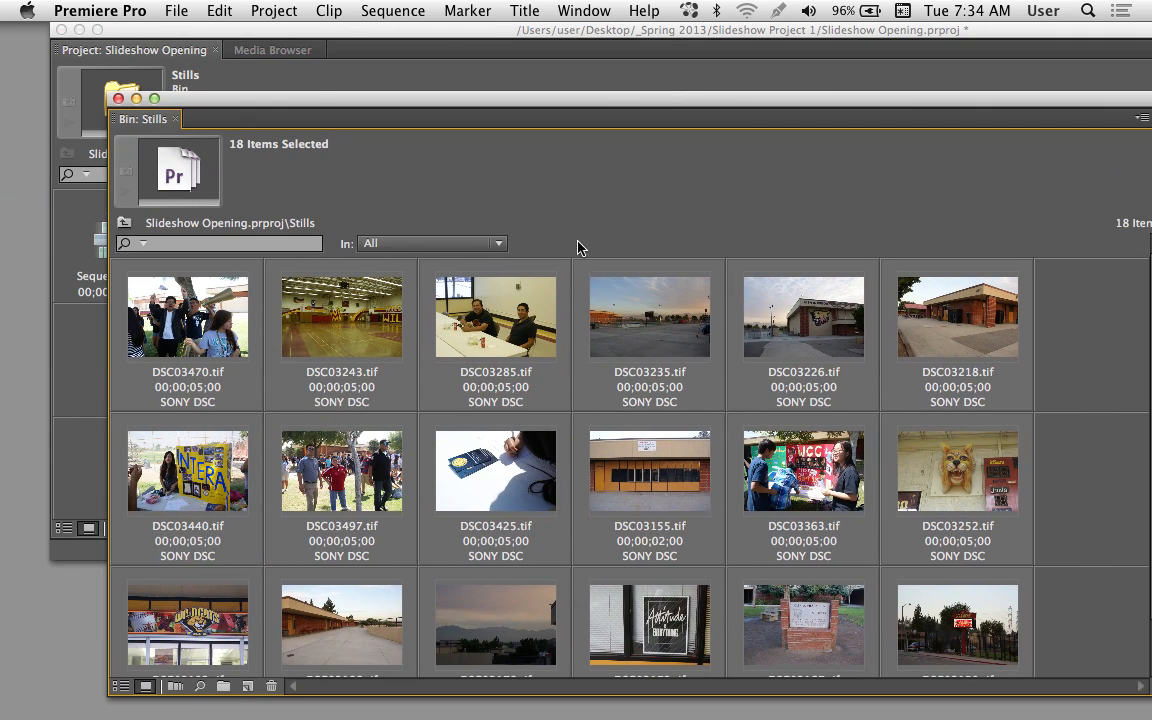
click(57, 198)
click(608, 138)
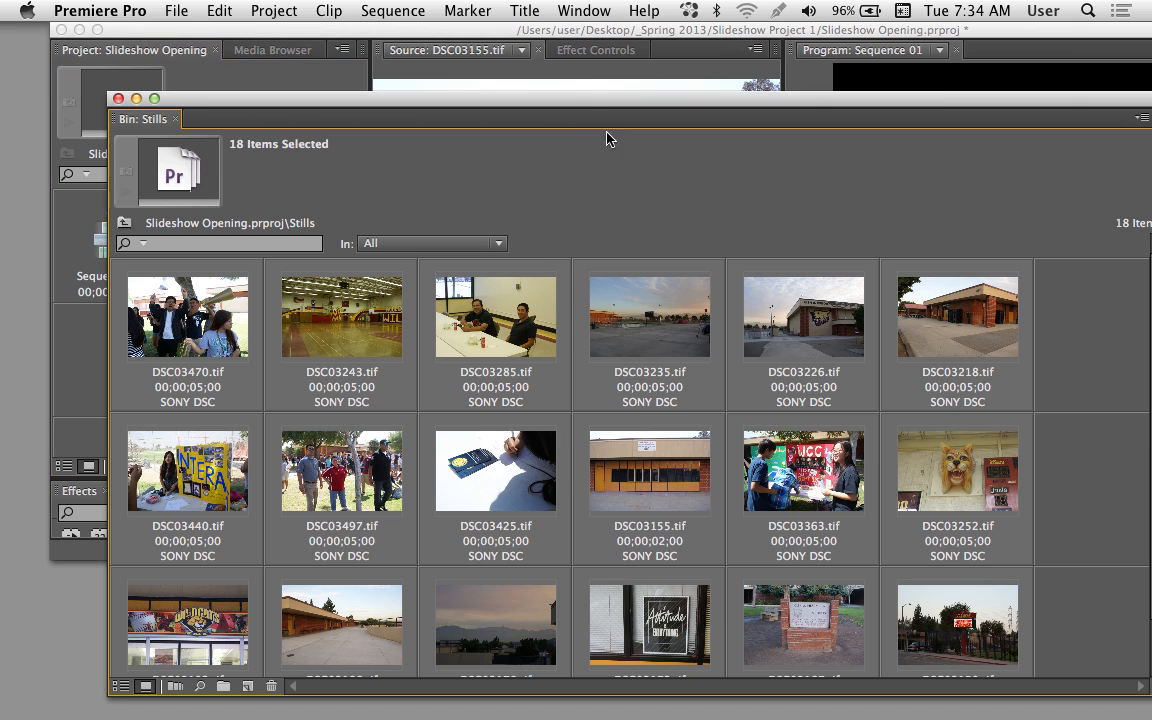
drag(498, 101, 392, 552)
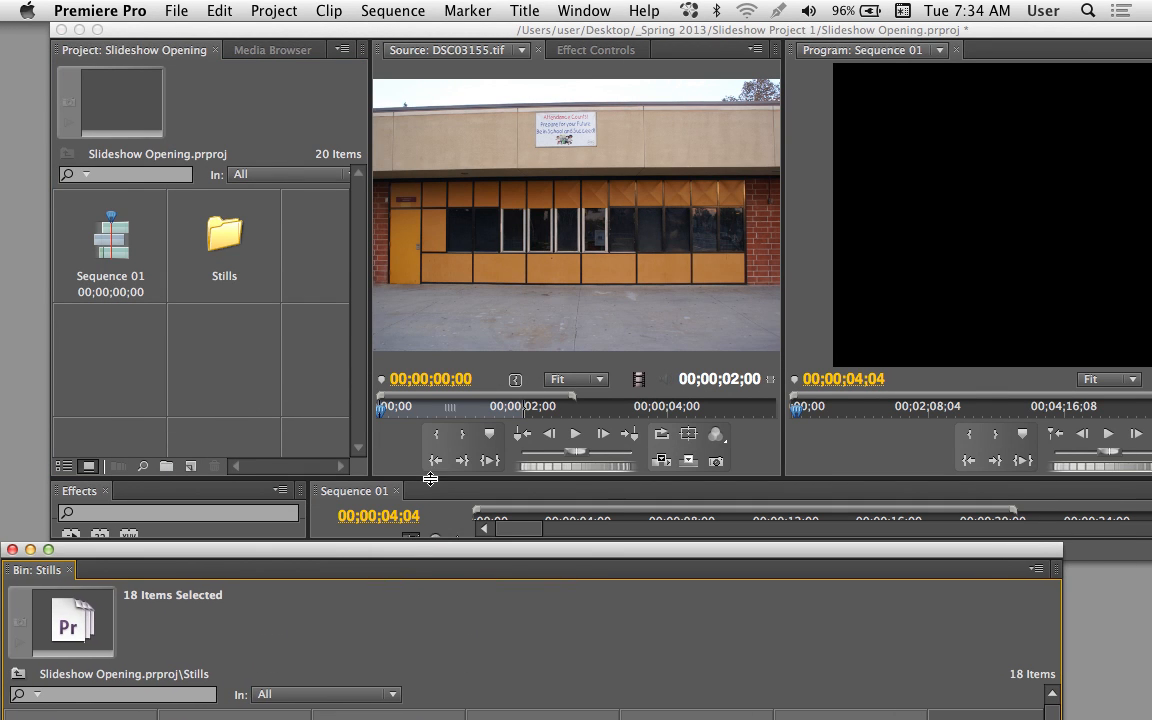
drag(430, 479, 424, 310)
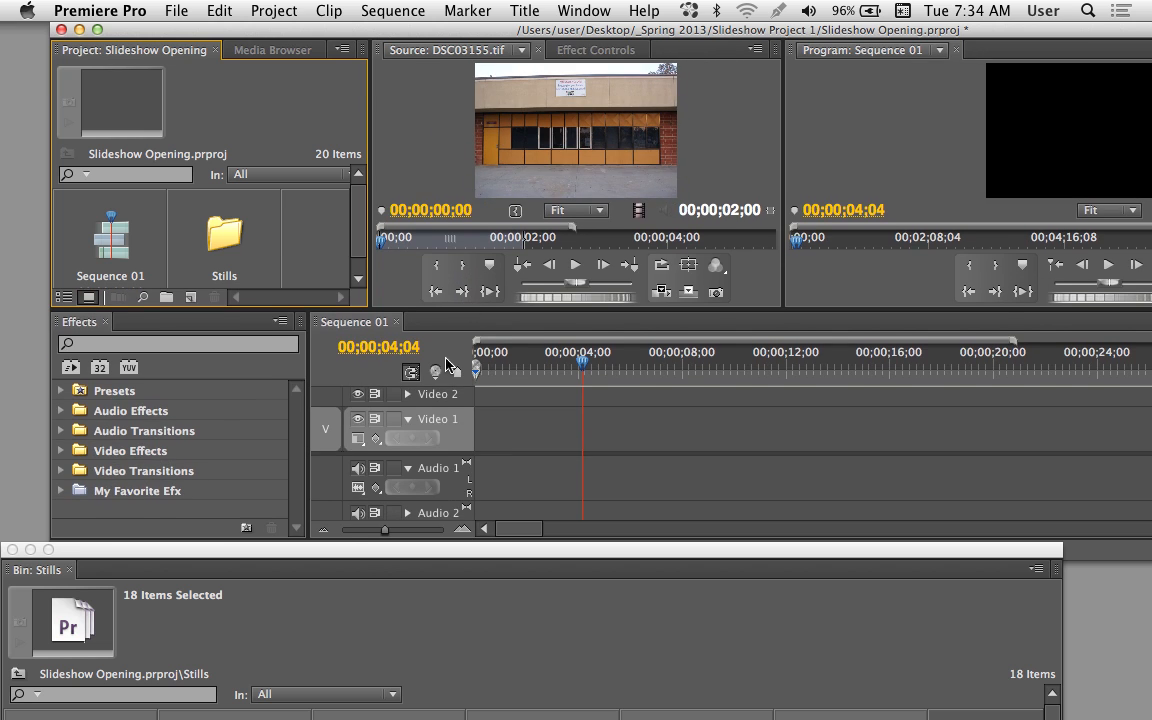
Select all the stills in the Stills bin and place them on Video 1 at the start of Sequence 01.
double_click(362, 567)
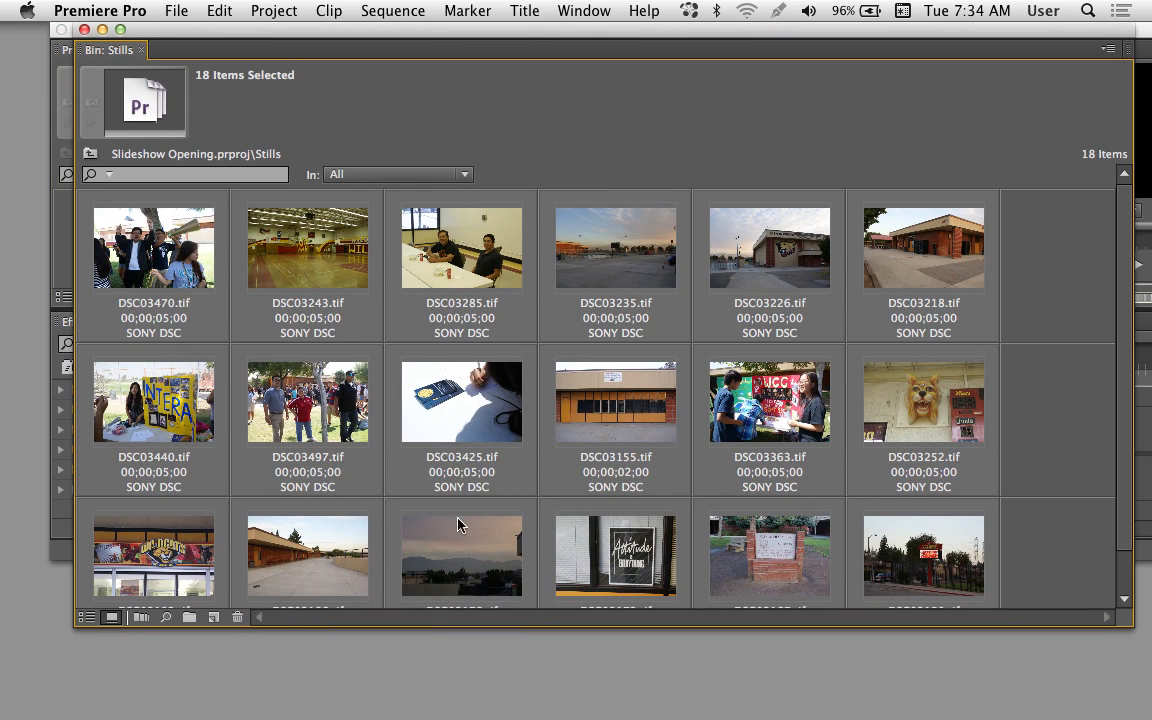
click(457, 518)
click(224, 271)
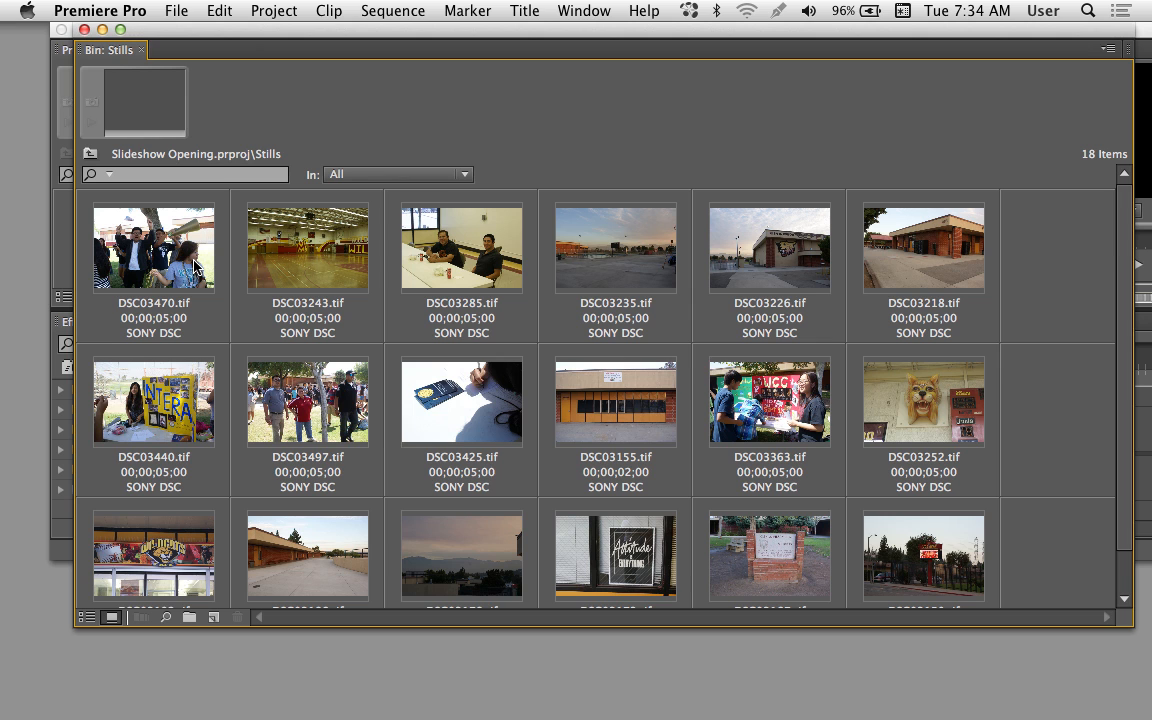
key(super+a)
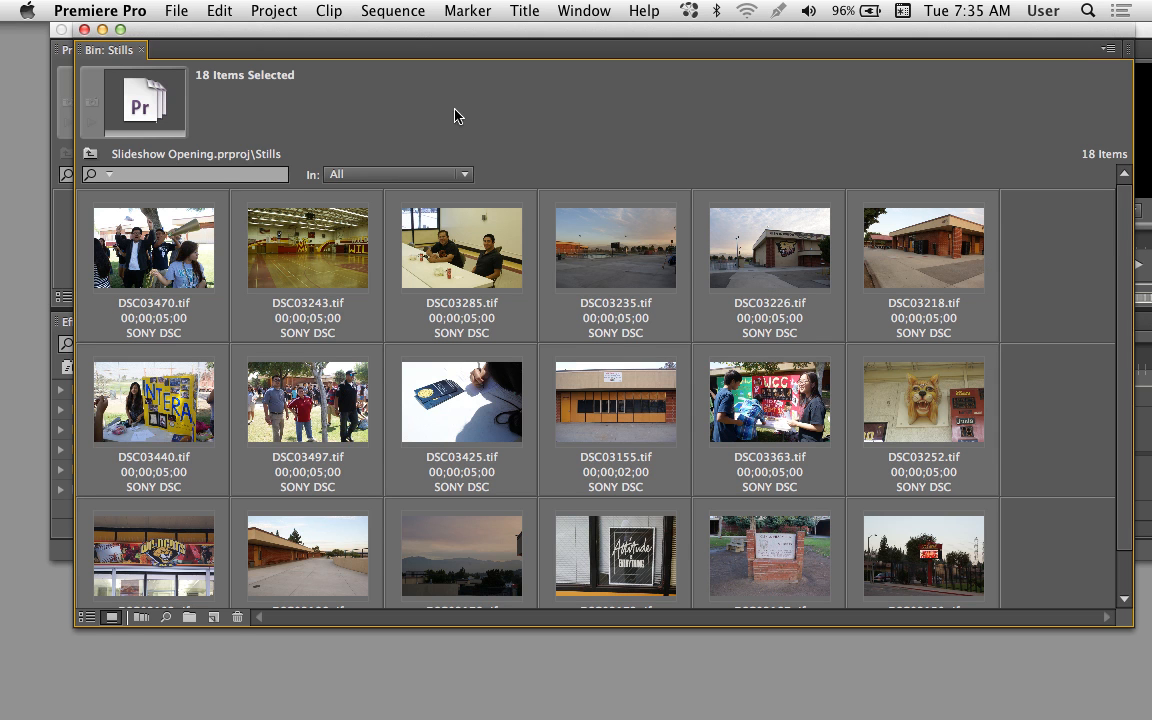
drag(416, 43, 376, 528)
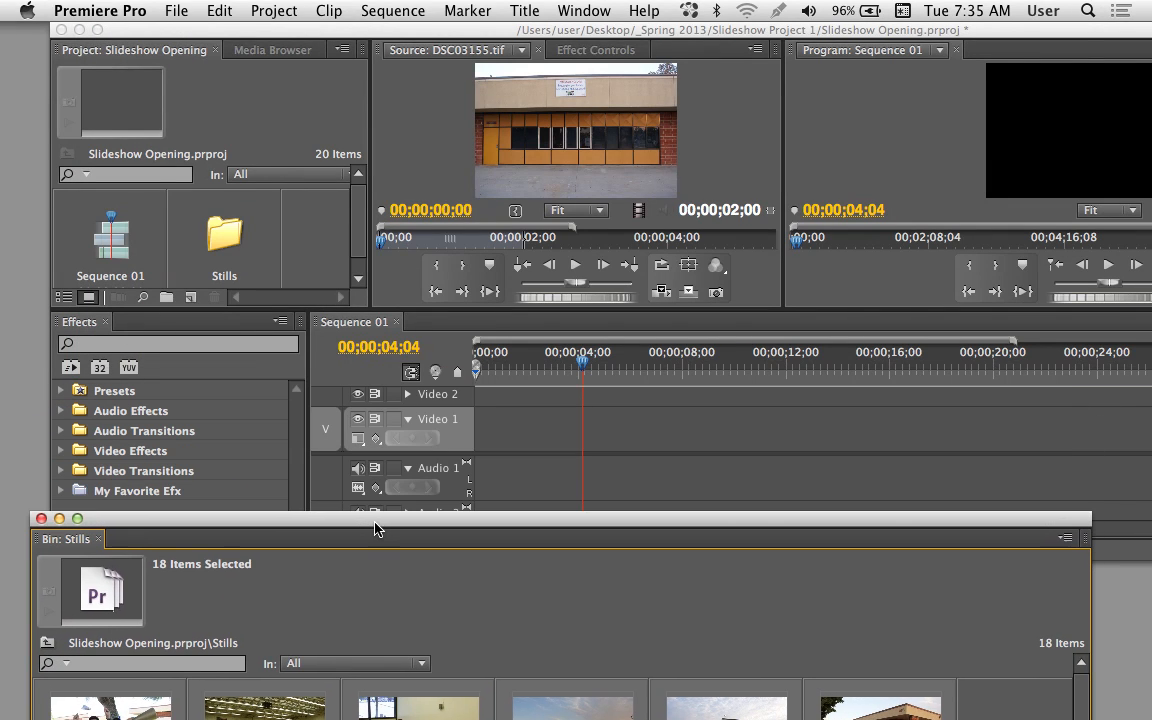
mouse_move(130, 618)
mouse_down()
mouse_move(450, 578)
mouse_move(532, 458)
mouse_move(478, 447)
mouse_up()
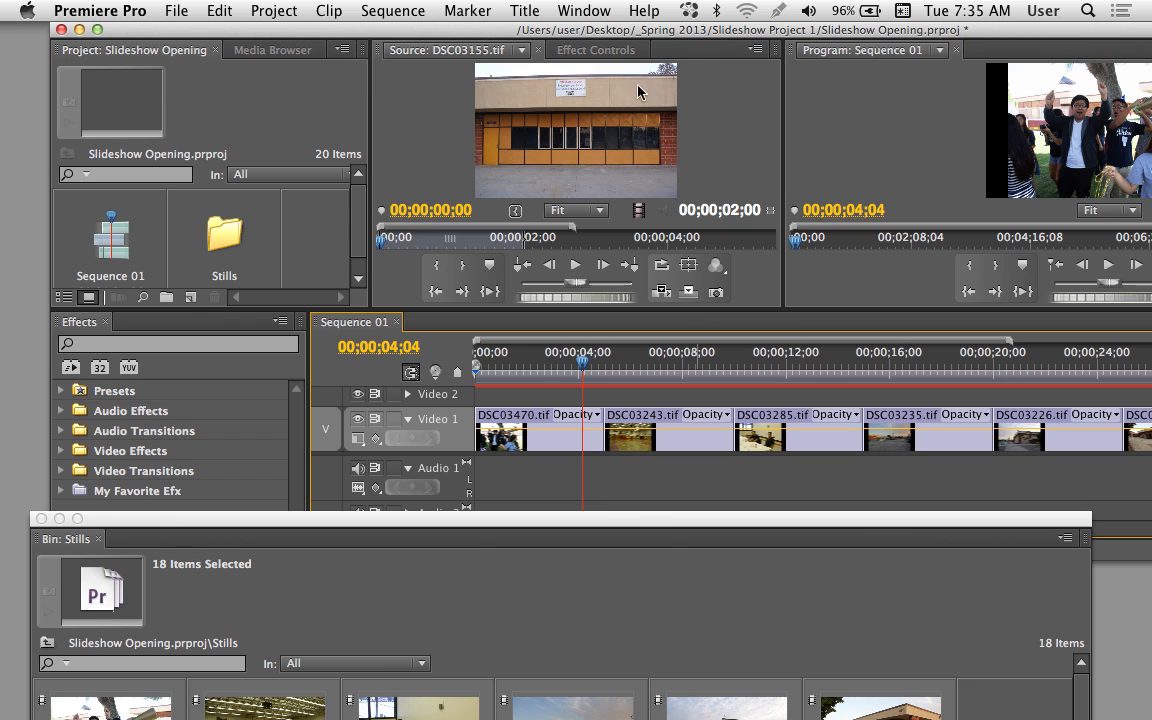
Scrub Sequence 01 from DSC03470 to DSC03218 and compare the clip order with the Stills bin.
drag(613, 33, 391, 33)
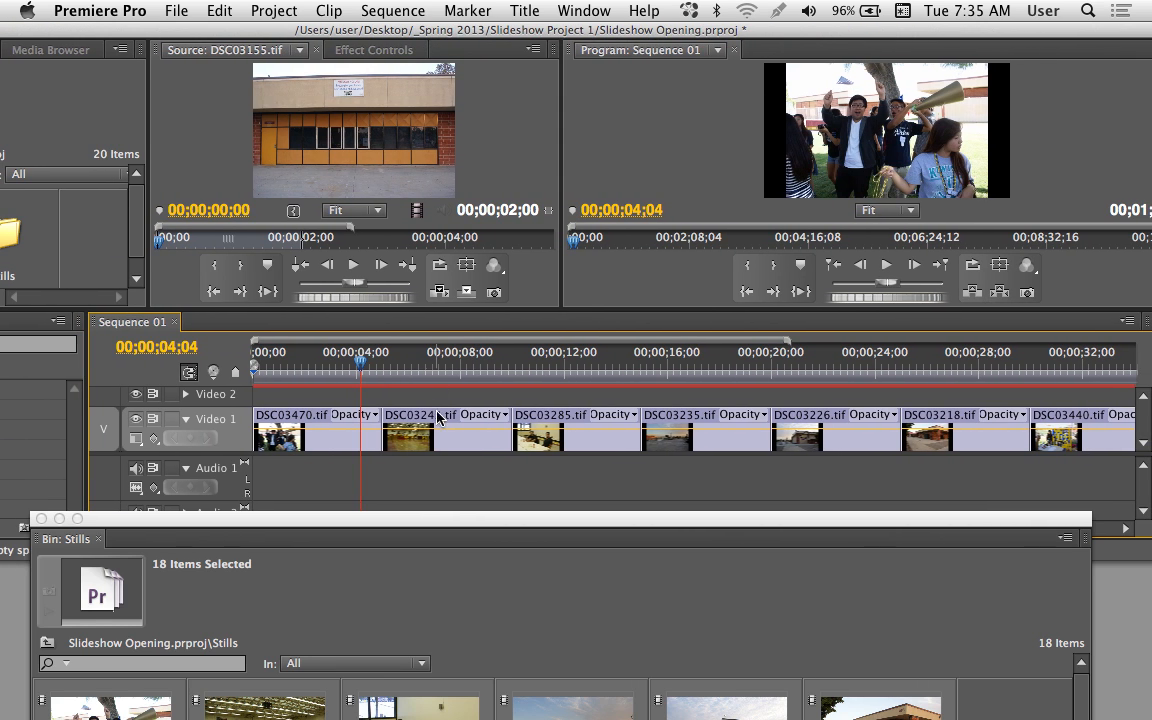
drag(397, 372, 548, 372)
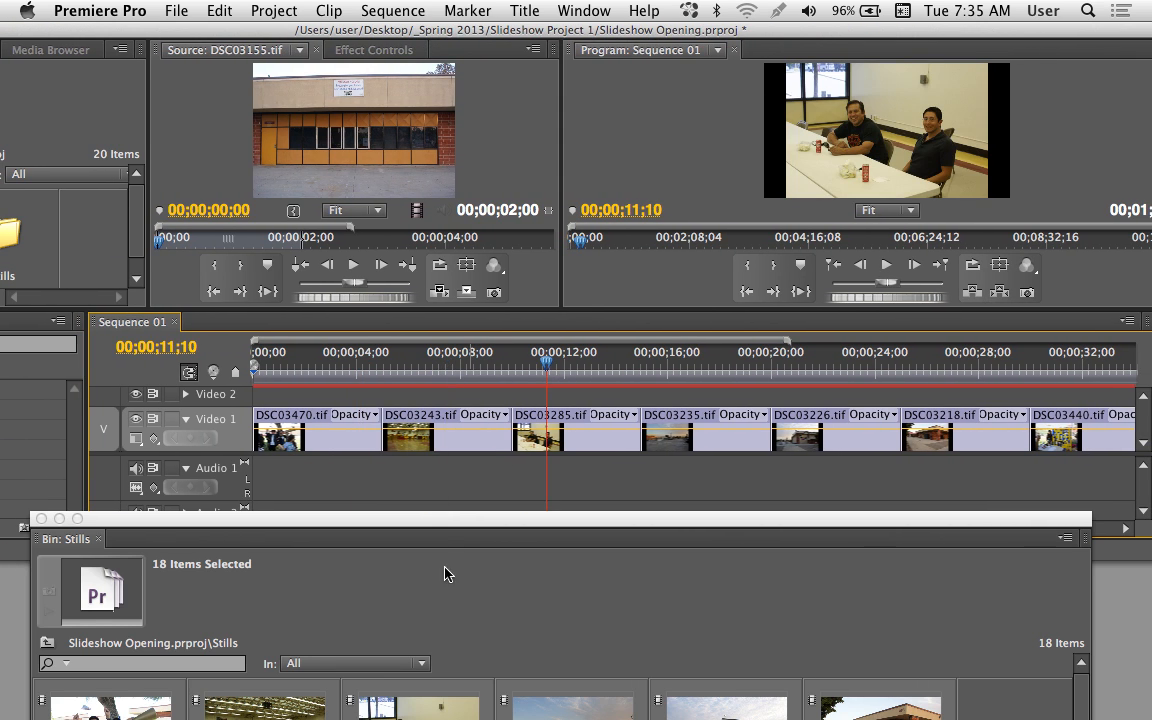
drag(434, 524, 369, 326)
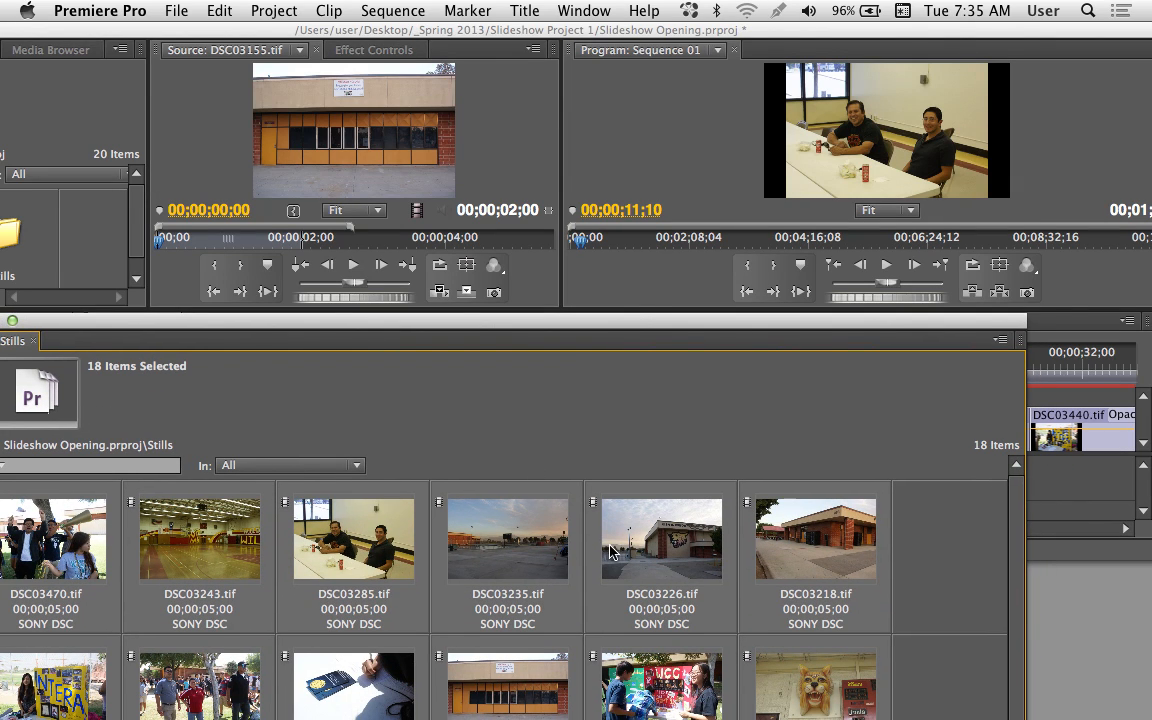
drag(632, 314, 571, 528)
drag(560, 360, 914, 362)
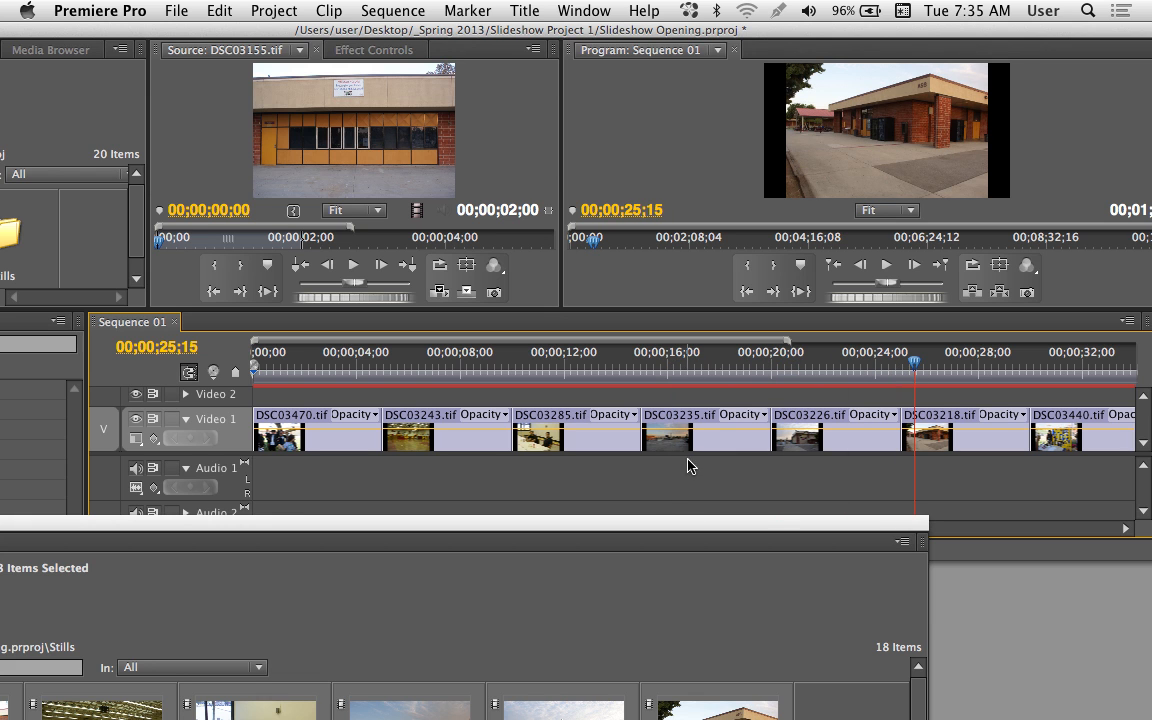
Undo the placement of the stills on Video 1 and park the Stills bin window below the timeline.
drag(622, 525, 803, 33)
drag(732, 35, 767, 651)
key(super+z)
drag(643, 637, 559, 557)
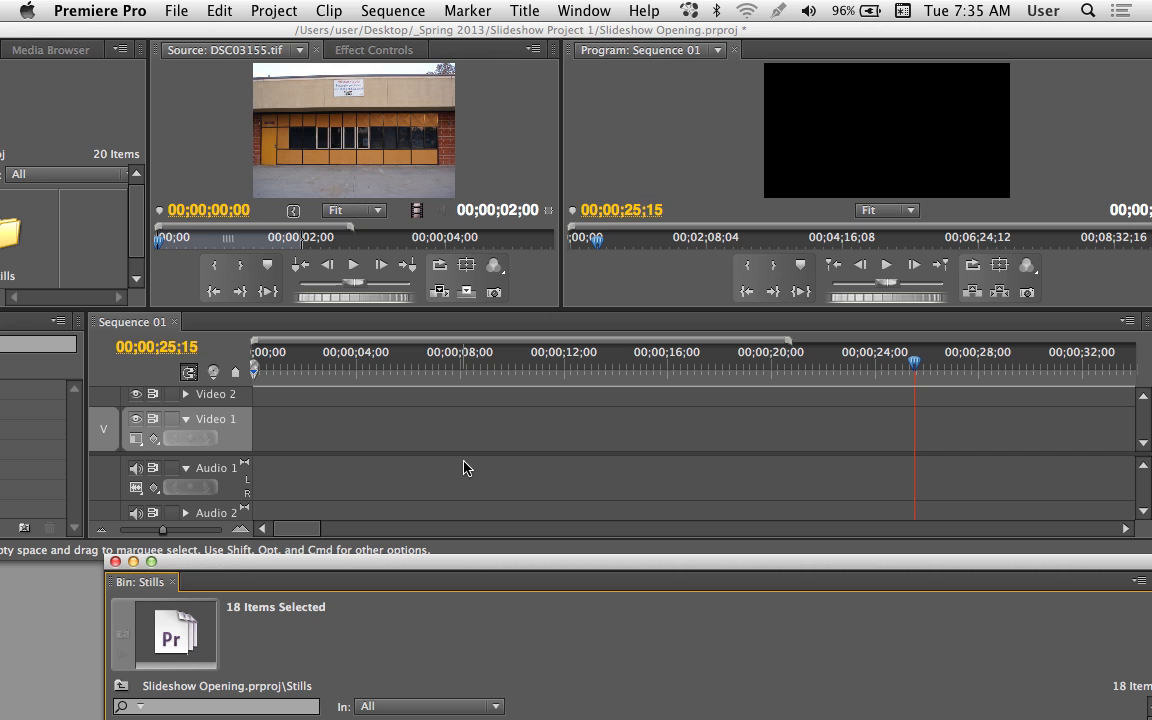
Bring the Stills bin window back up over the workspace and shorten it to two rows of stills.
drag(463, 568, 472, 20)
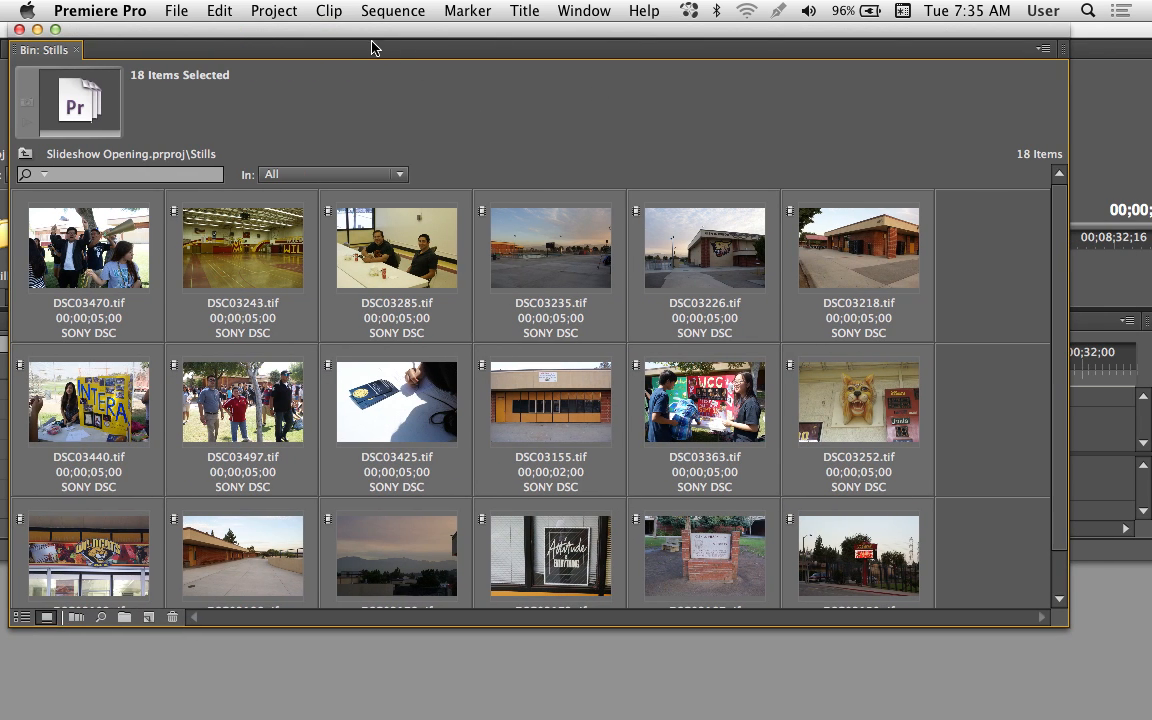
drag(361, 42, 406, 42)
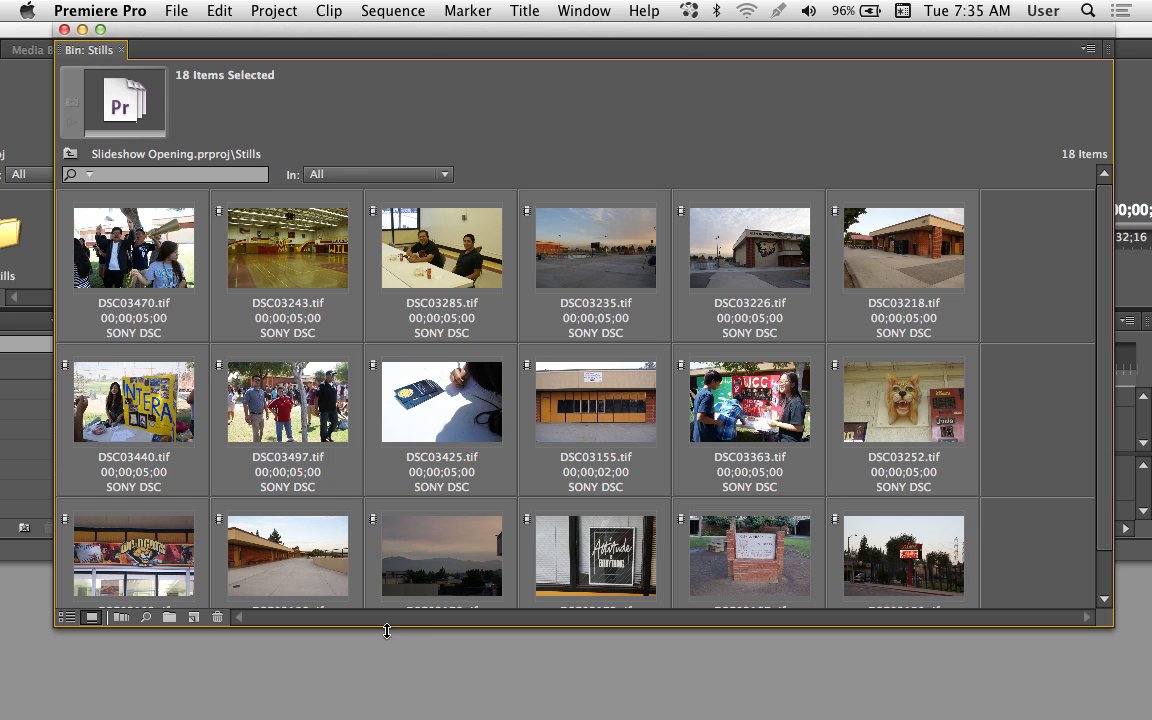
drag(383, 628, 414, 466)
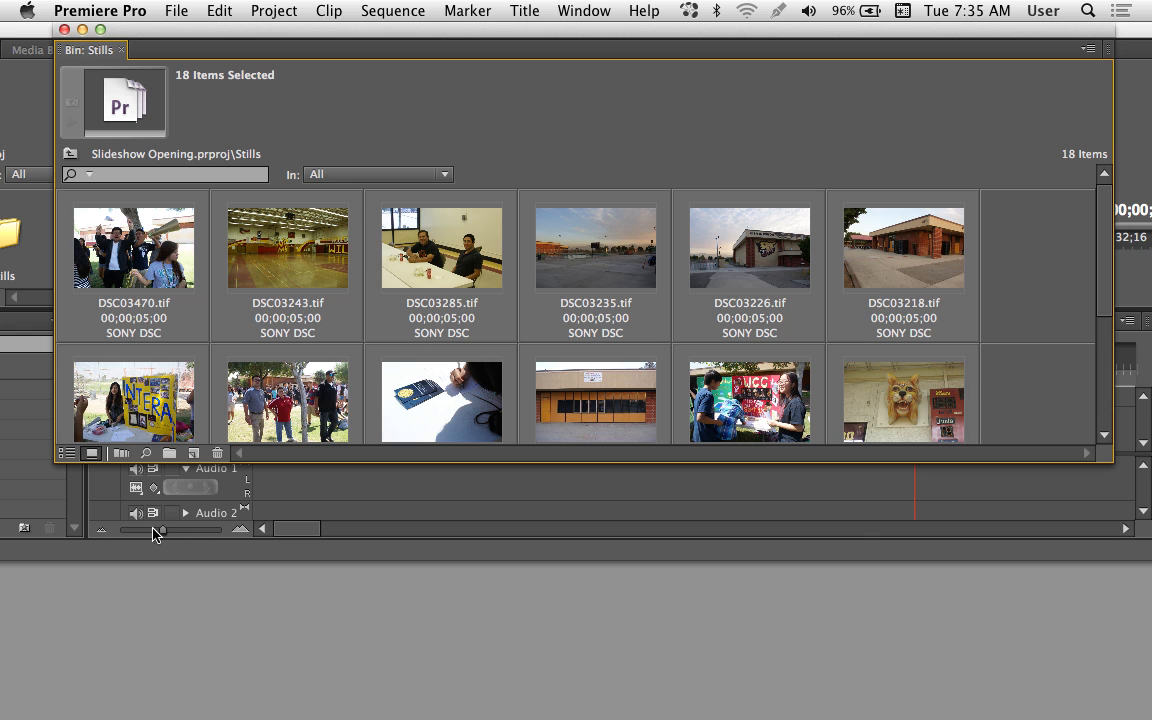
Start Automate To Sequence for all the selected stills and set the ordering to Sort Order.
click(123, 458)
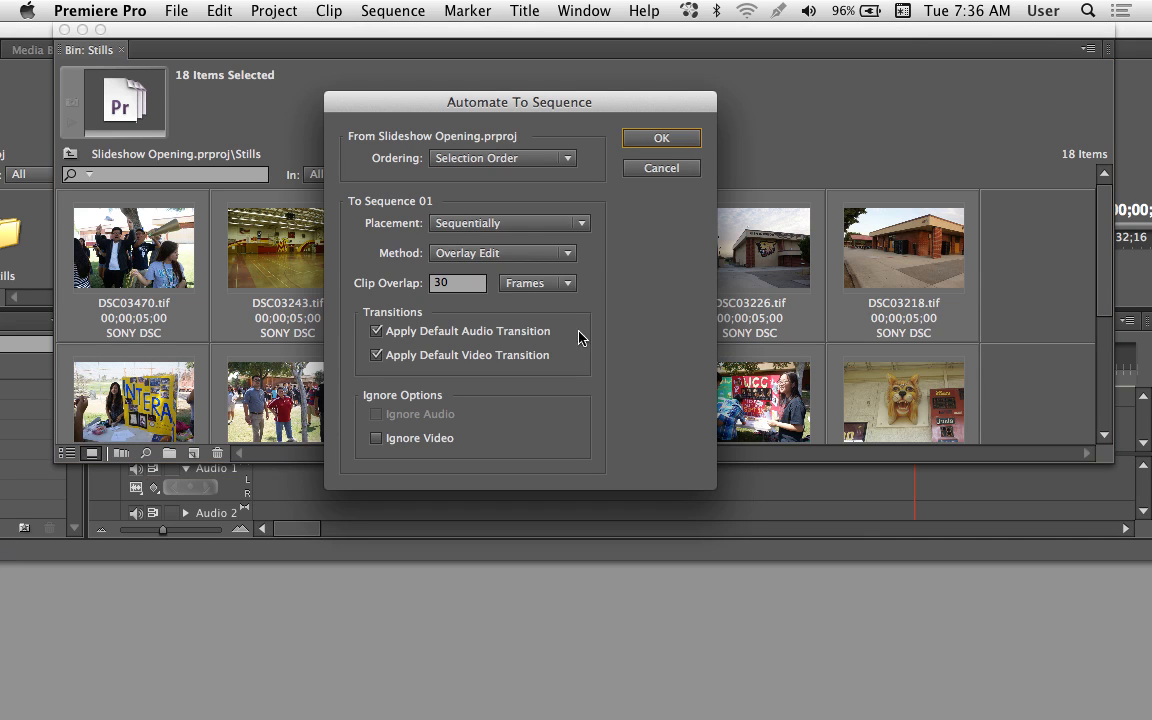
drag(538, 103, 620, 243)
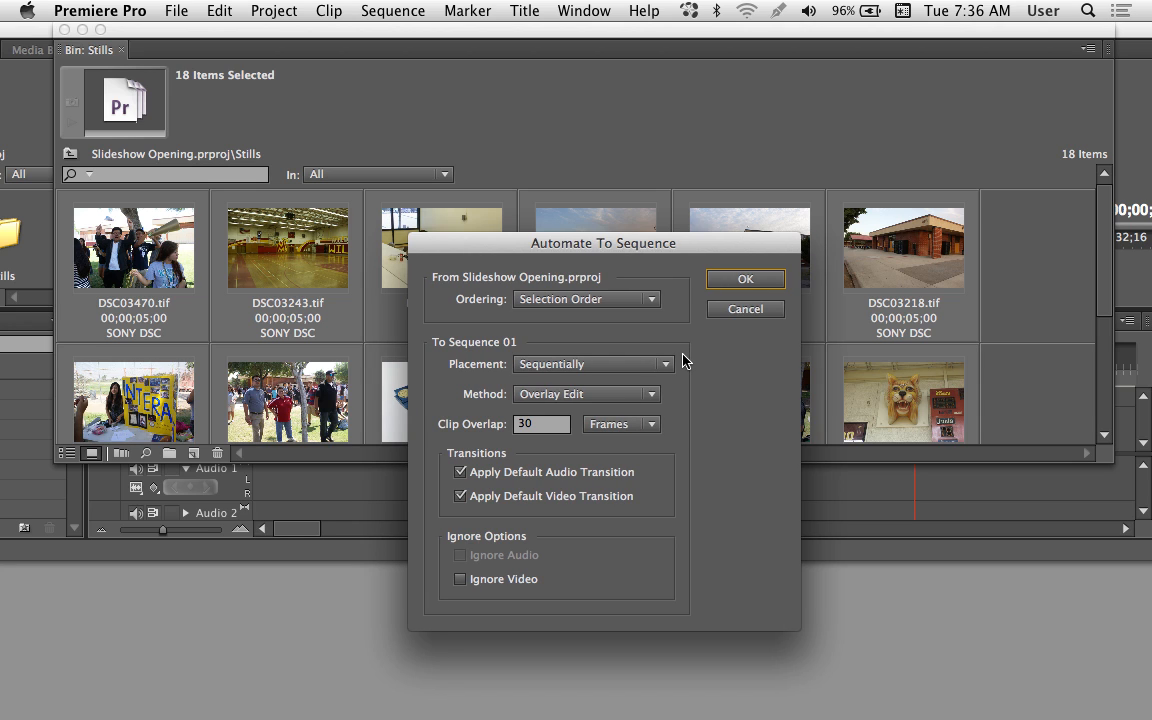
drag(584, 241, 590, 225)
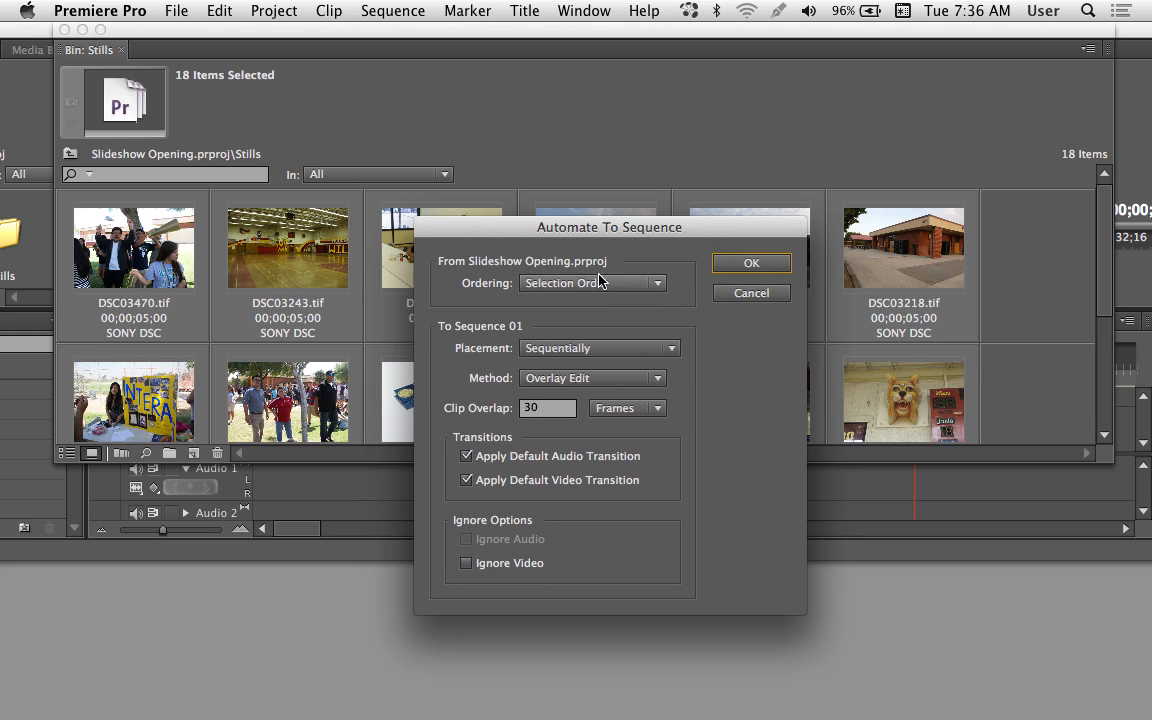
click(588, 285)
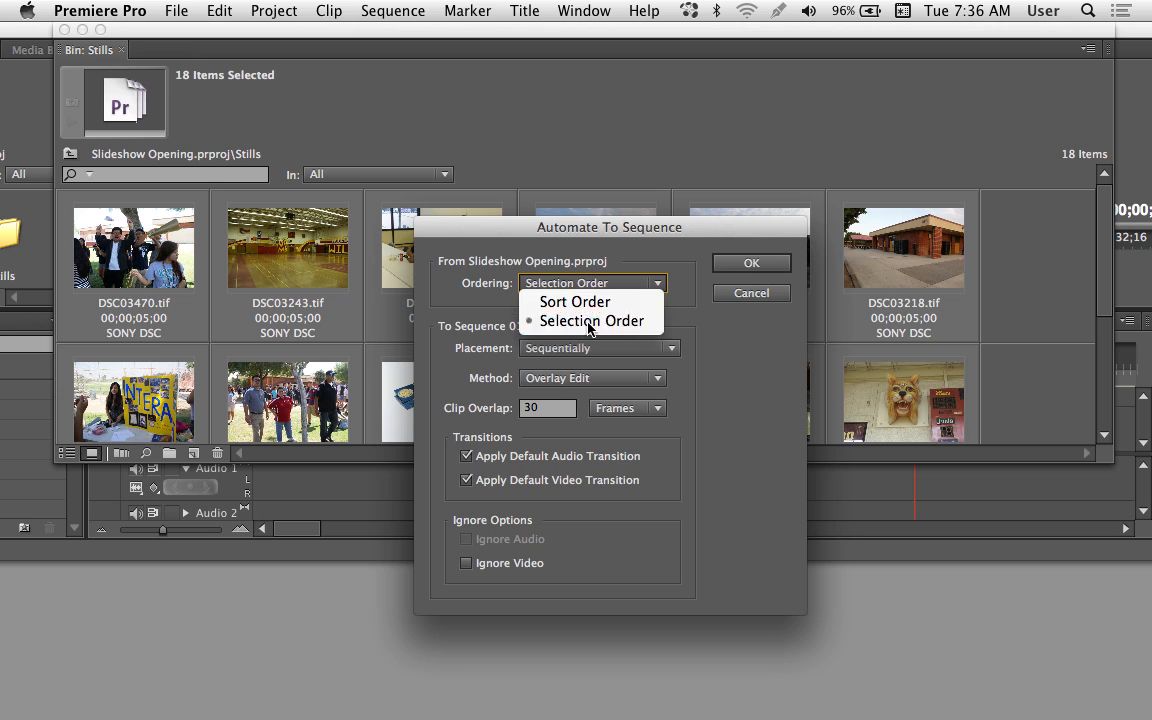
click(590, 321)
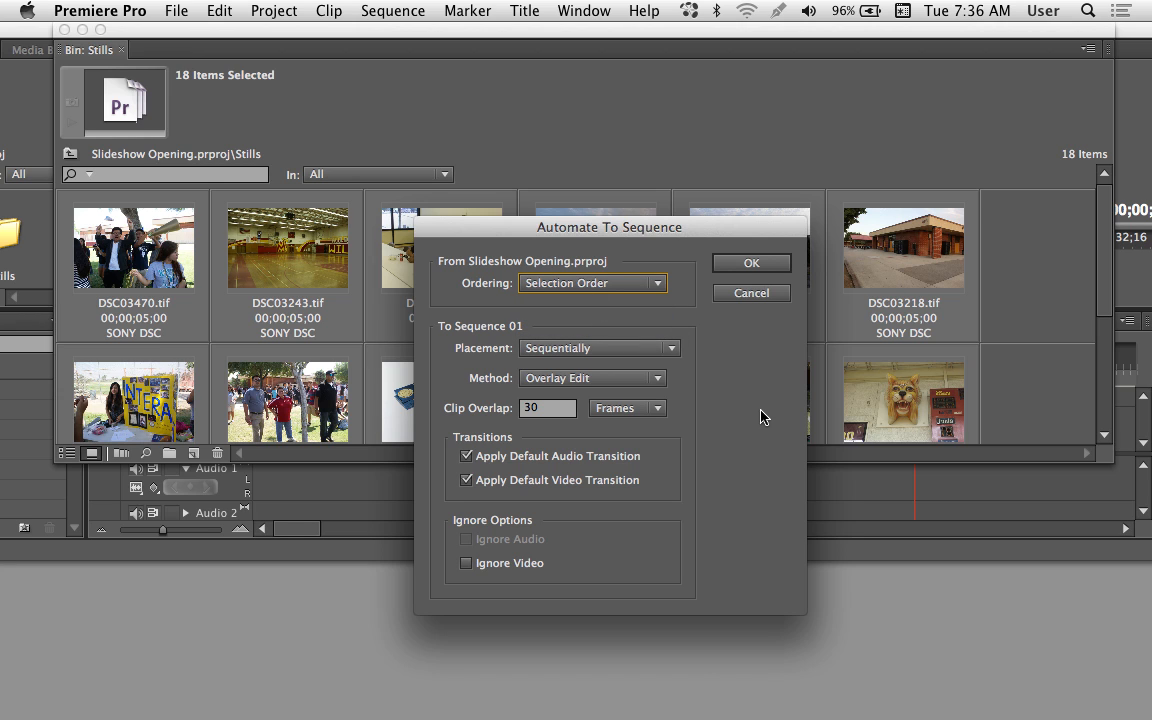
drag(591, 230, 601, 249)
click(603, 302)
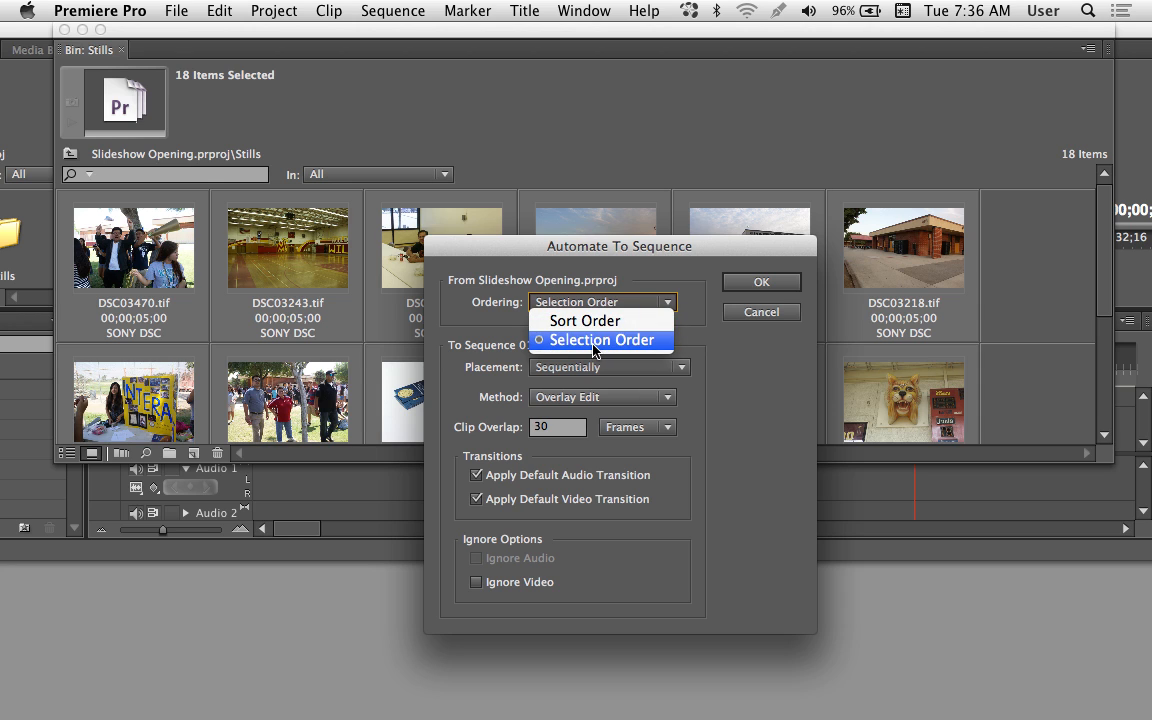
click(588, 321)
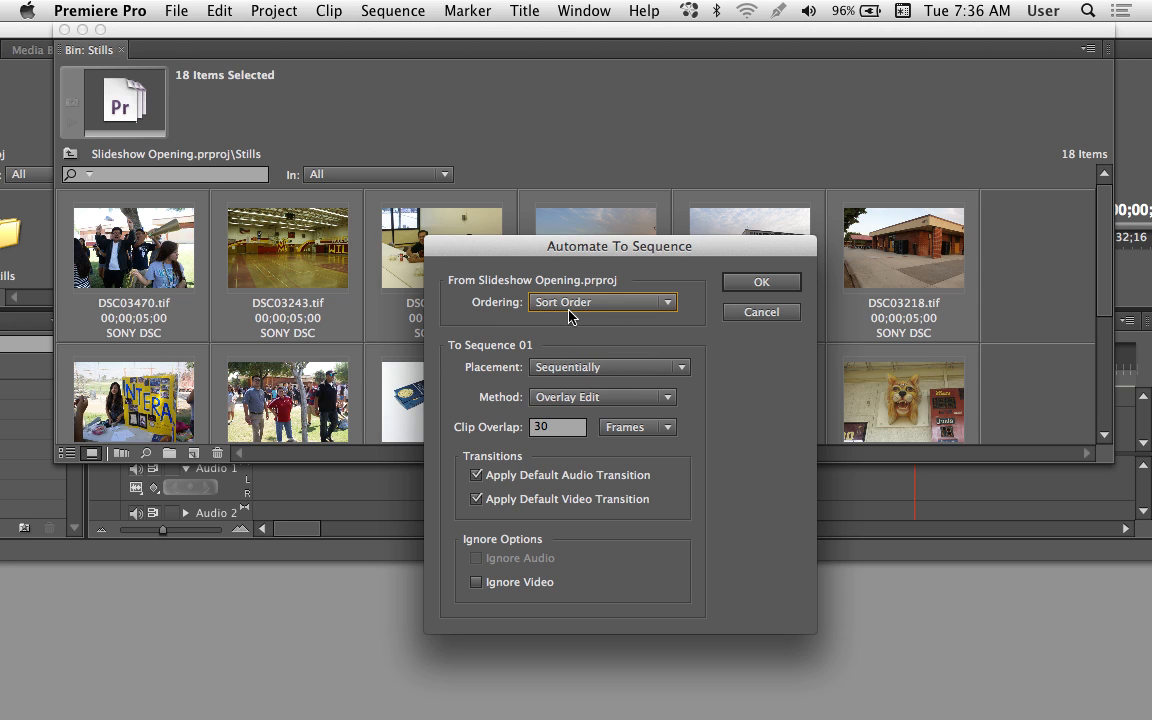
Set the clip overlap to 15 frames, leave out the default audio transition, and automate the selected stills to Sequence 01.
drag(568, 246, 499, 171)
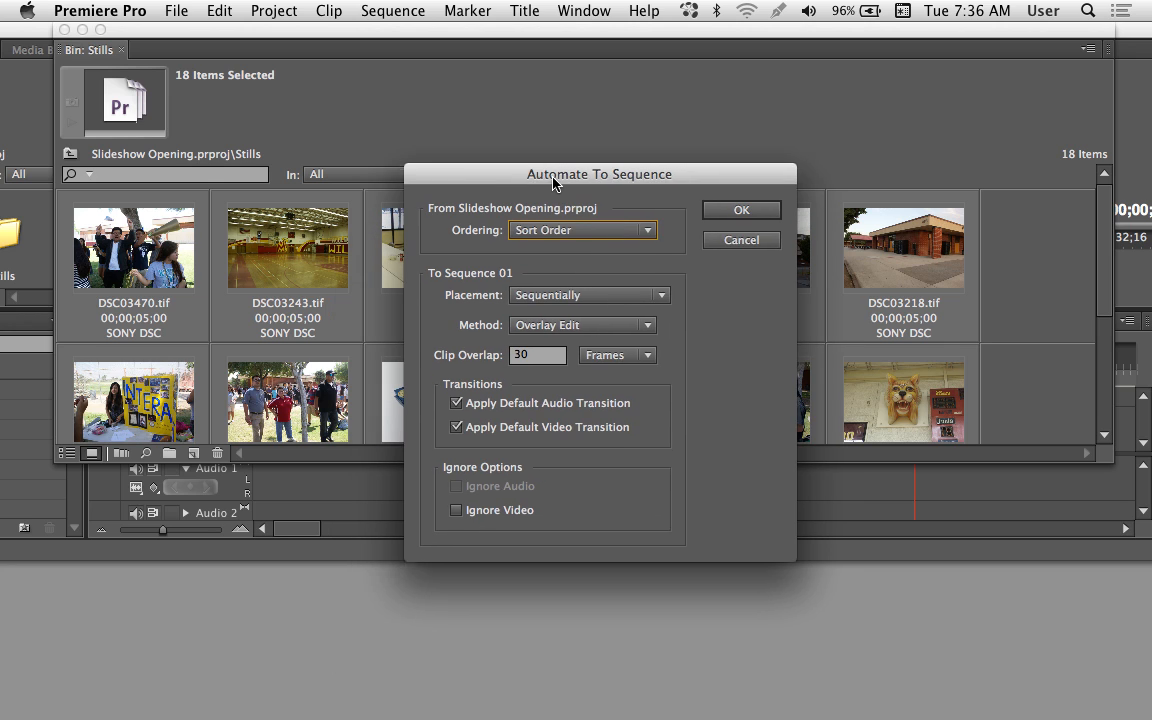
click(511, 357)
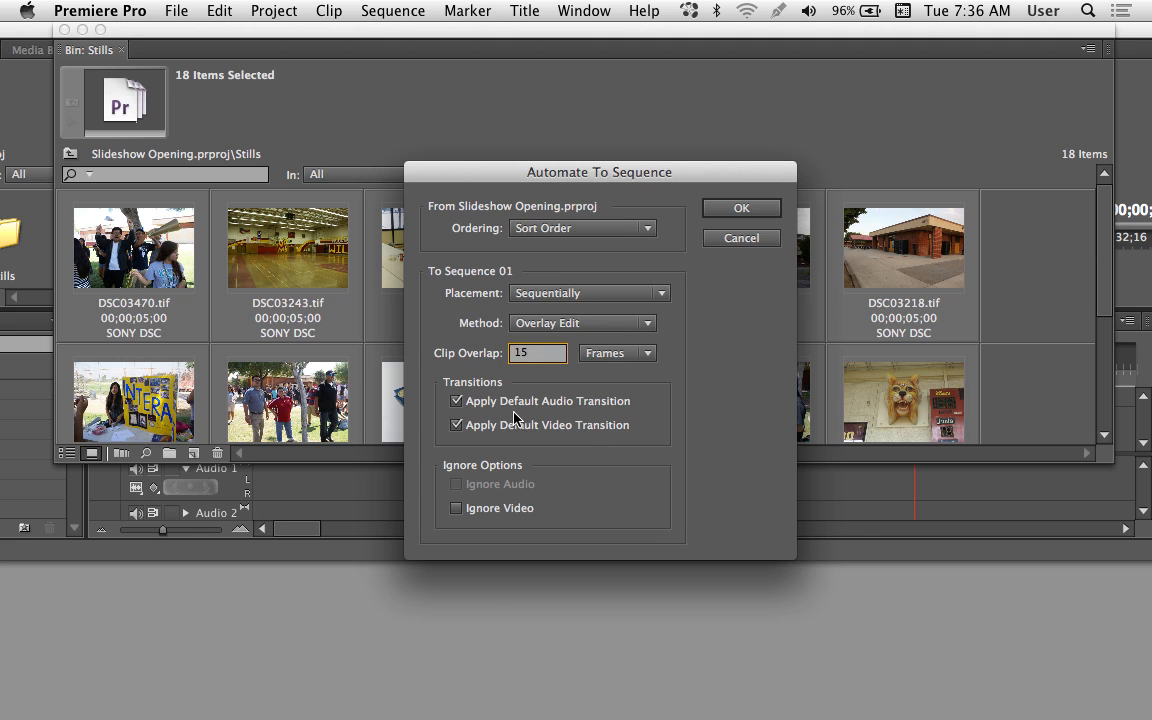
click(456, 401)
drag(577, 184, 549, 180)
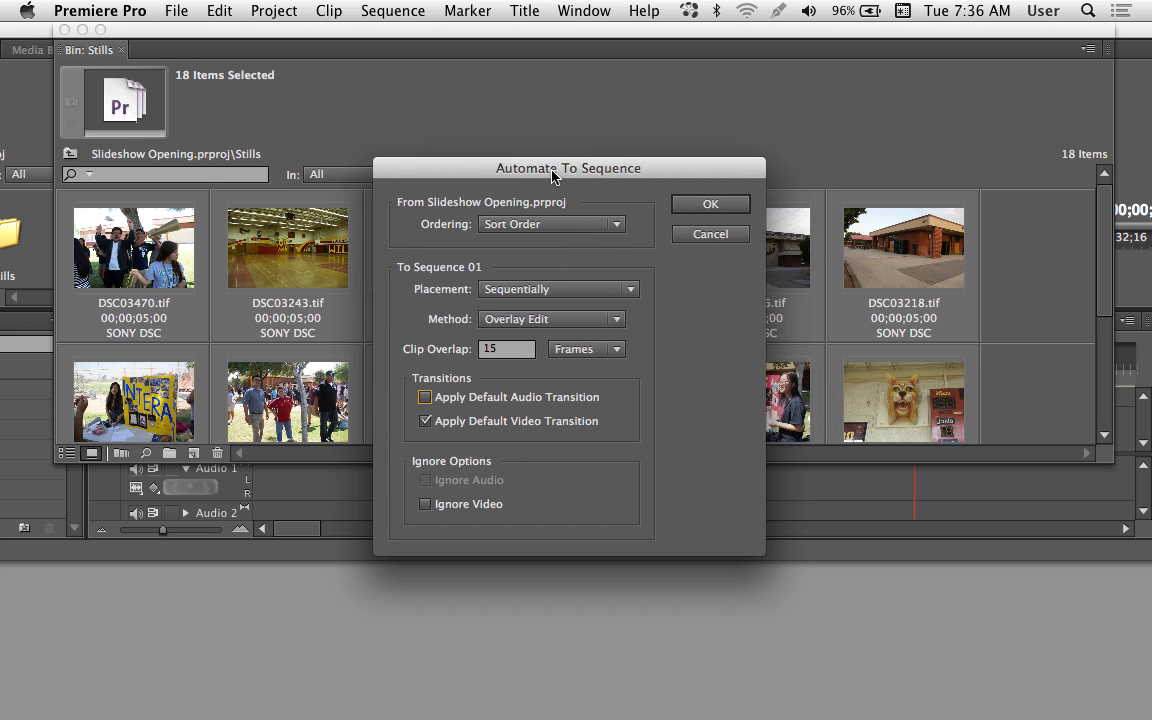
click(710, 211)
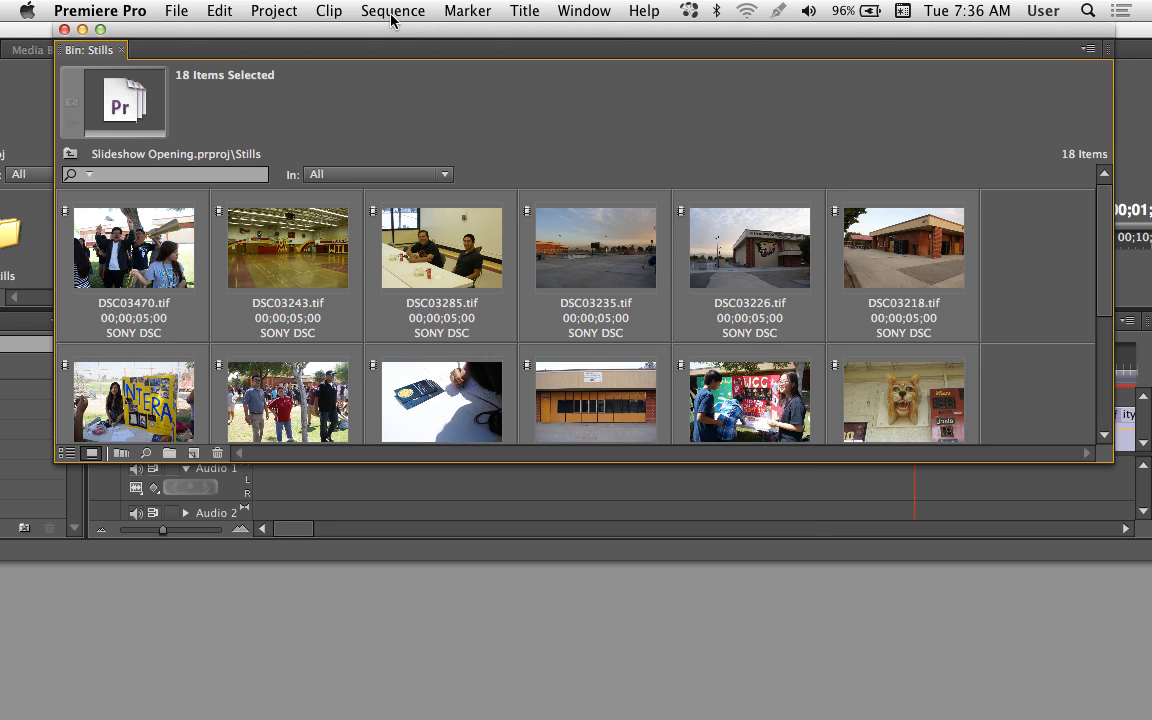
Close the Stills bin window and ripple delete the empty gap before DSC03470 on Video 1.
drag(395, 34, 565, 182)
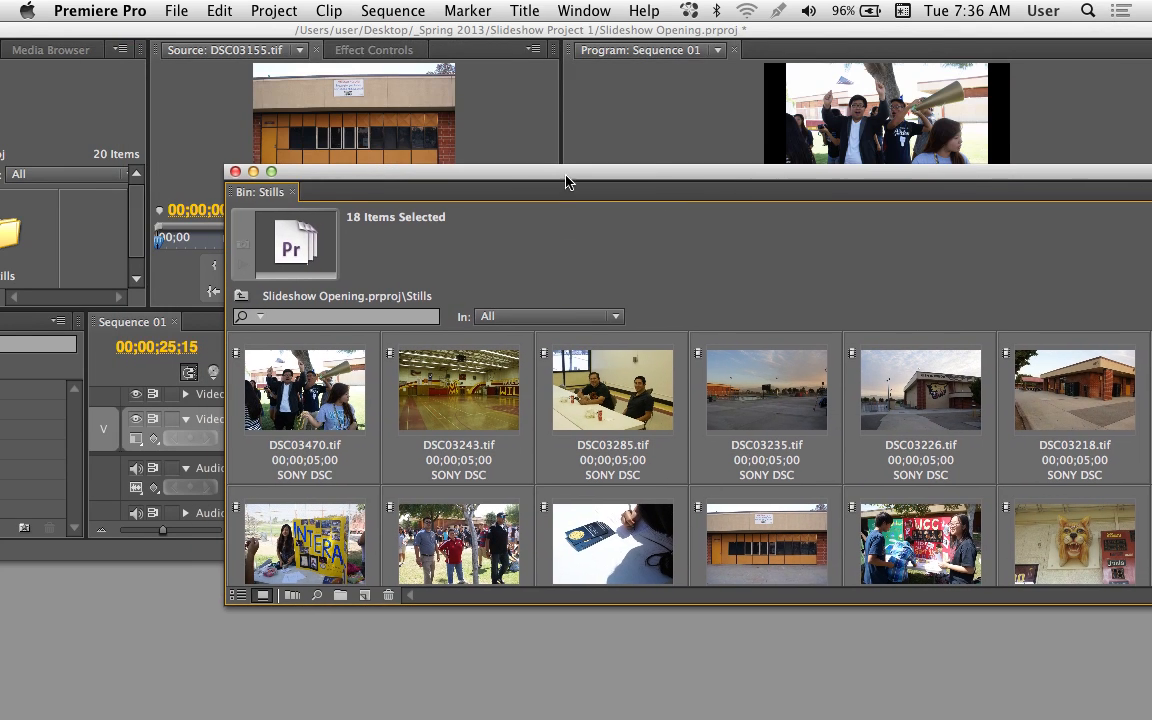
click(235, 171)
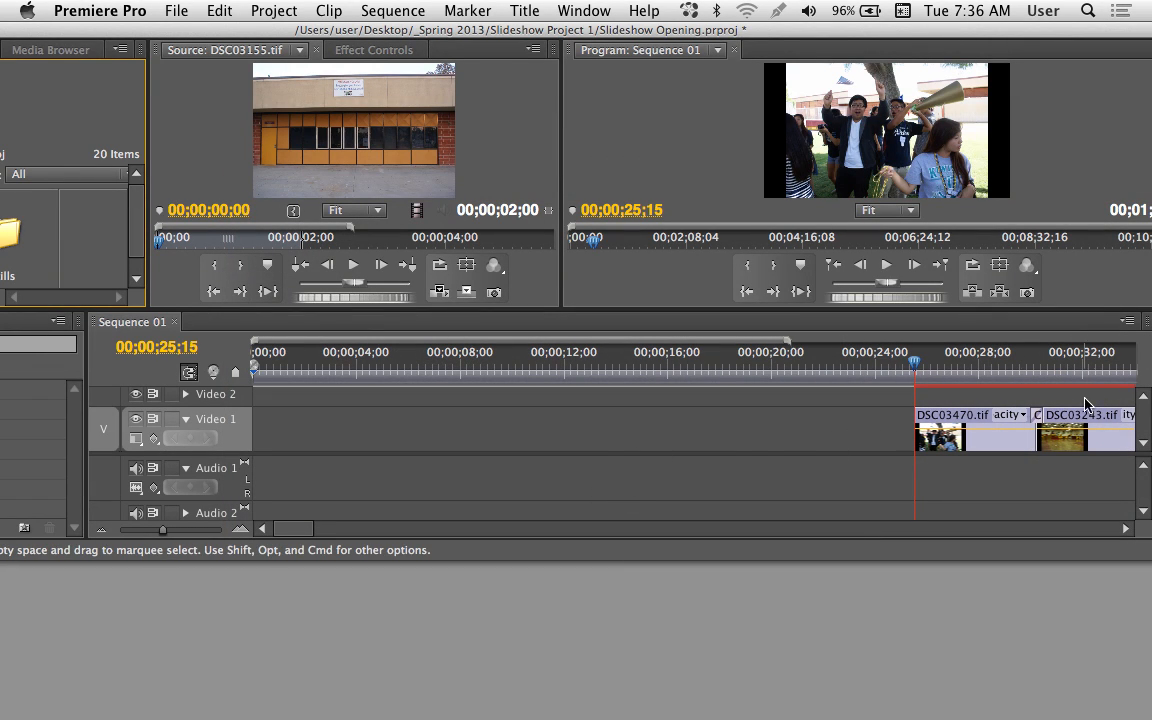
drag(598, 33, 434, 33)
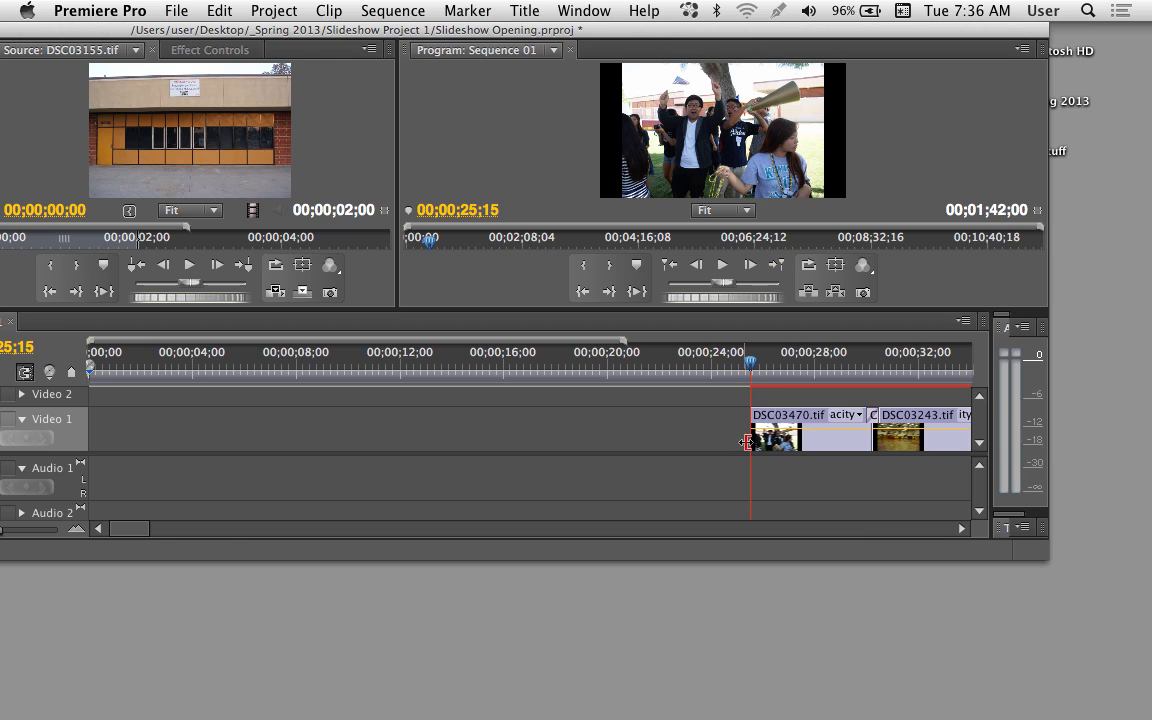
right_click(267, 437)
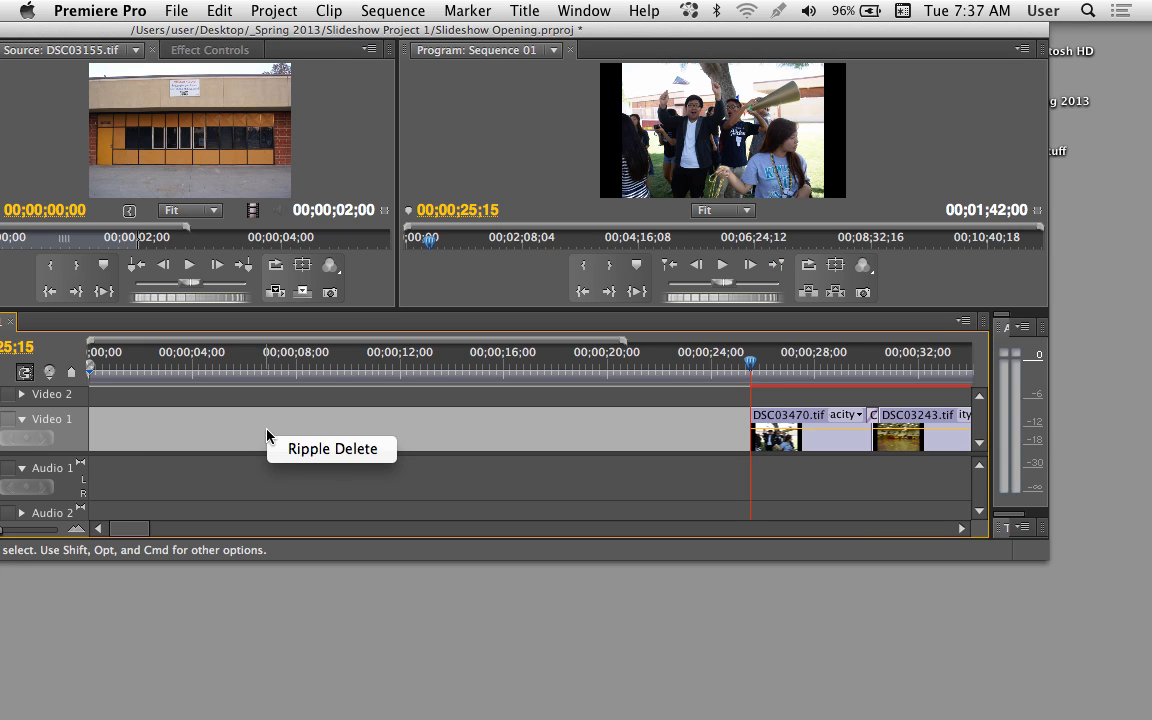
click(334, 451)
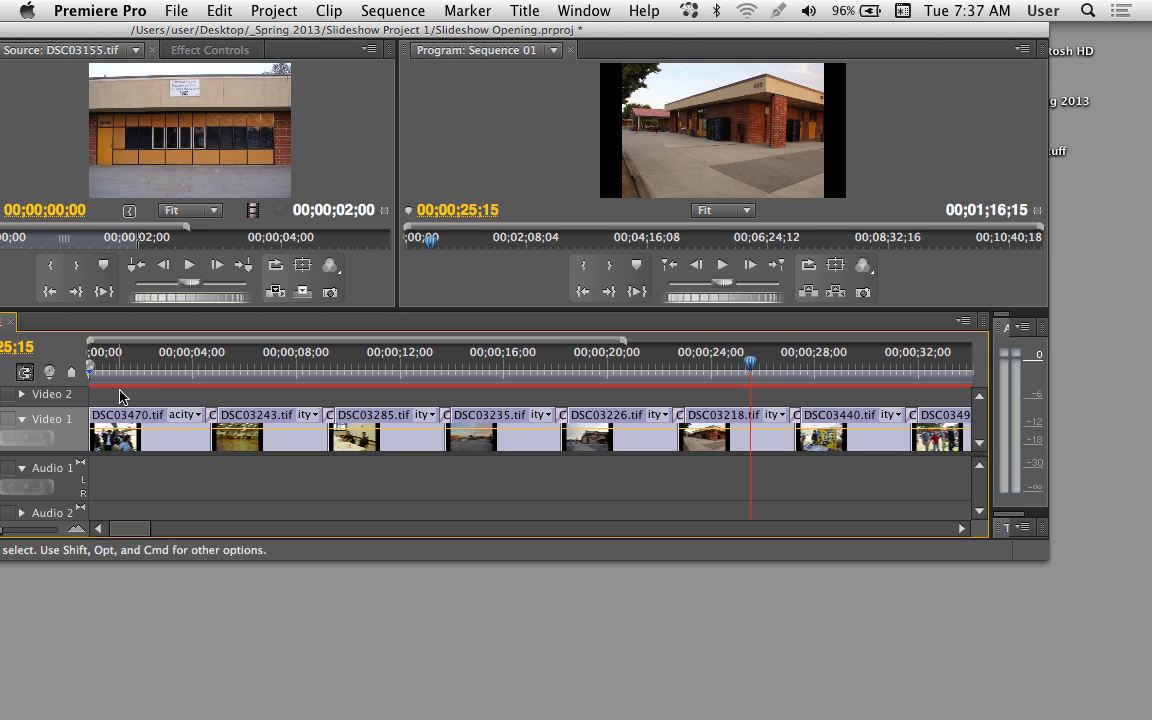
Play Sequence 01 and scrub around the transition between DSC03226 and DSC03218 to check how the stills dissolve.
drag(115, 385, 435, 407)
key(space)
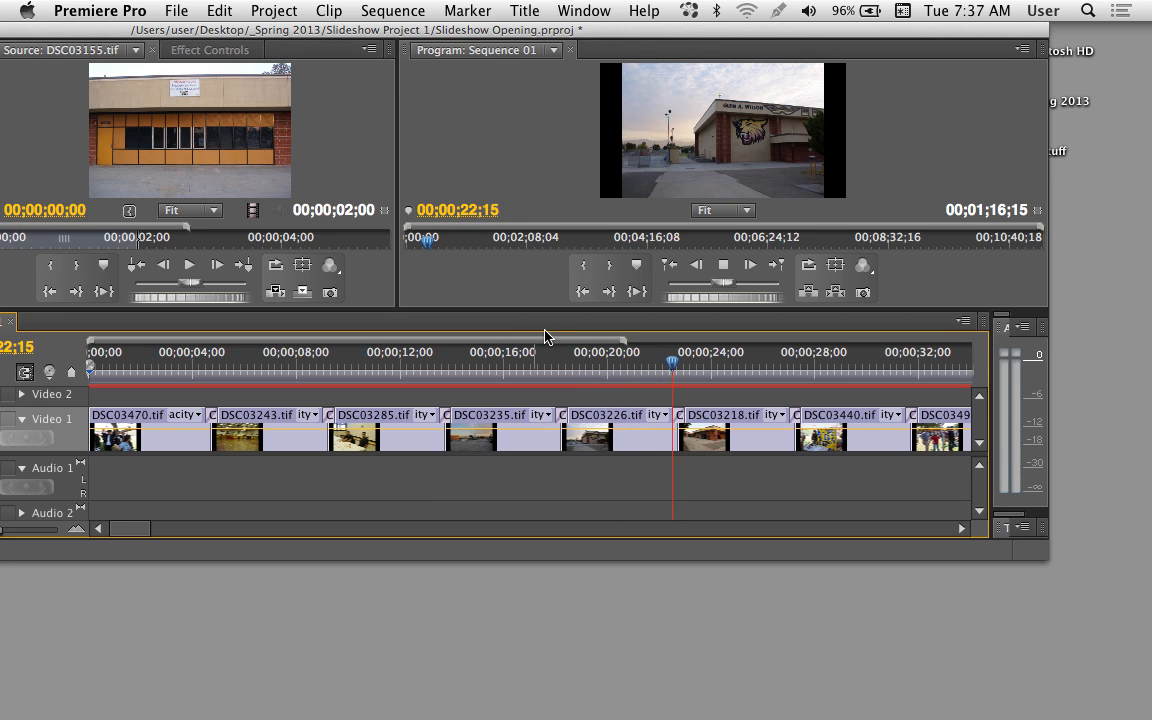
key(space)
click(688, 372)
drag(688, 372, 668, 372)
Enlarge the monitors and widen the timeline by shrinking the neighbouring panels, and return the playhead to the start of Sequence 01.
drag(500, 308, 506, 341)
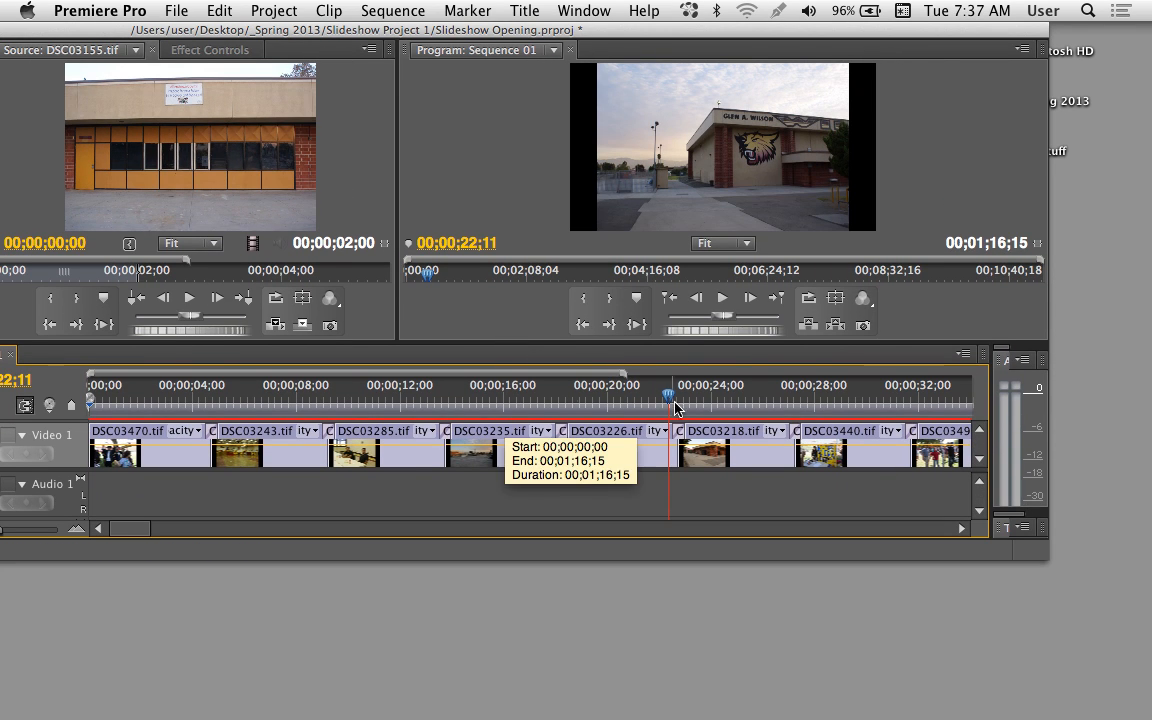
drag(680, 396, 425, 390)
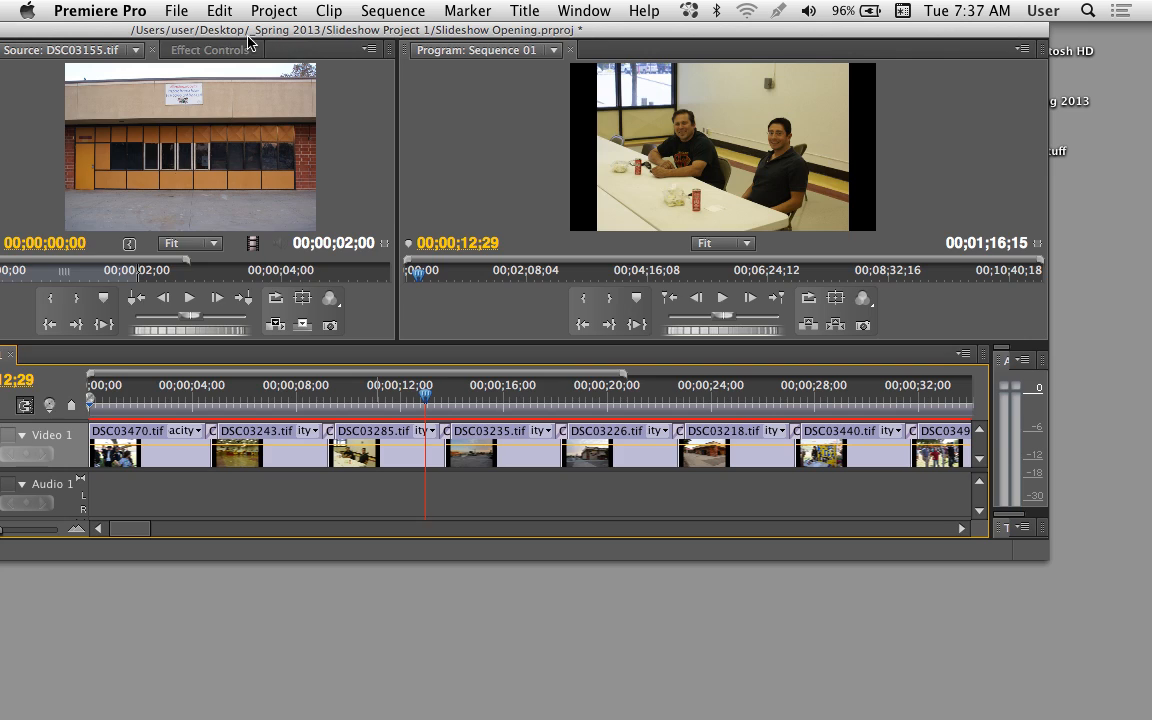
drag(249, 39, 537, 38)
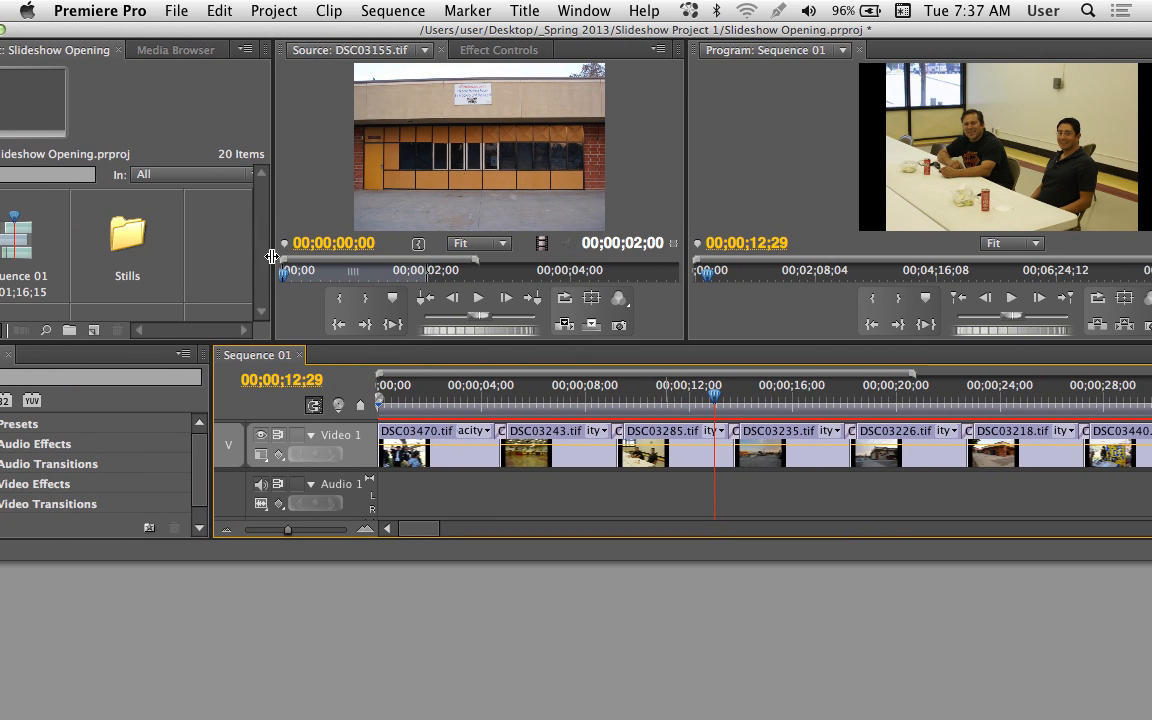
drag(272, 256, 213, 256)
drag(476, 399, 320, 403)
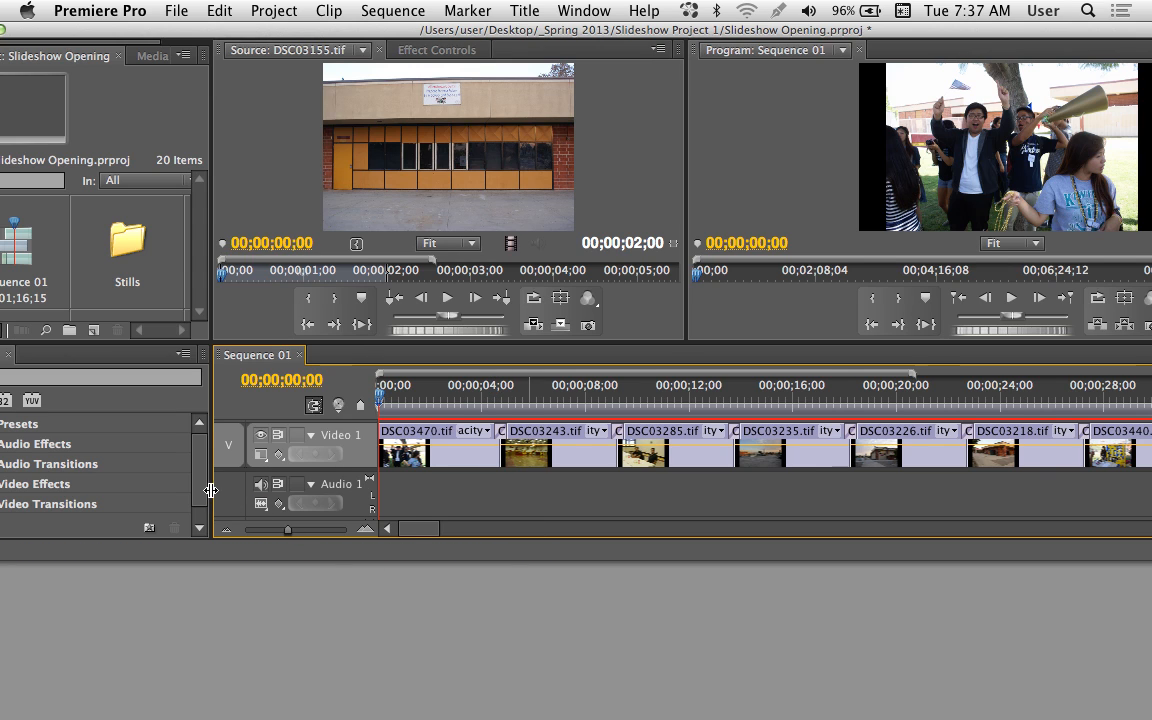
drag(211, 490, 92, 490)
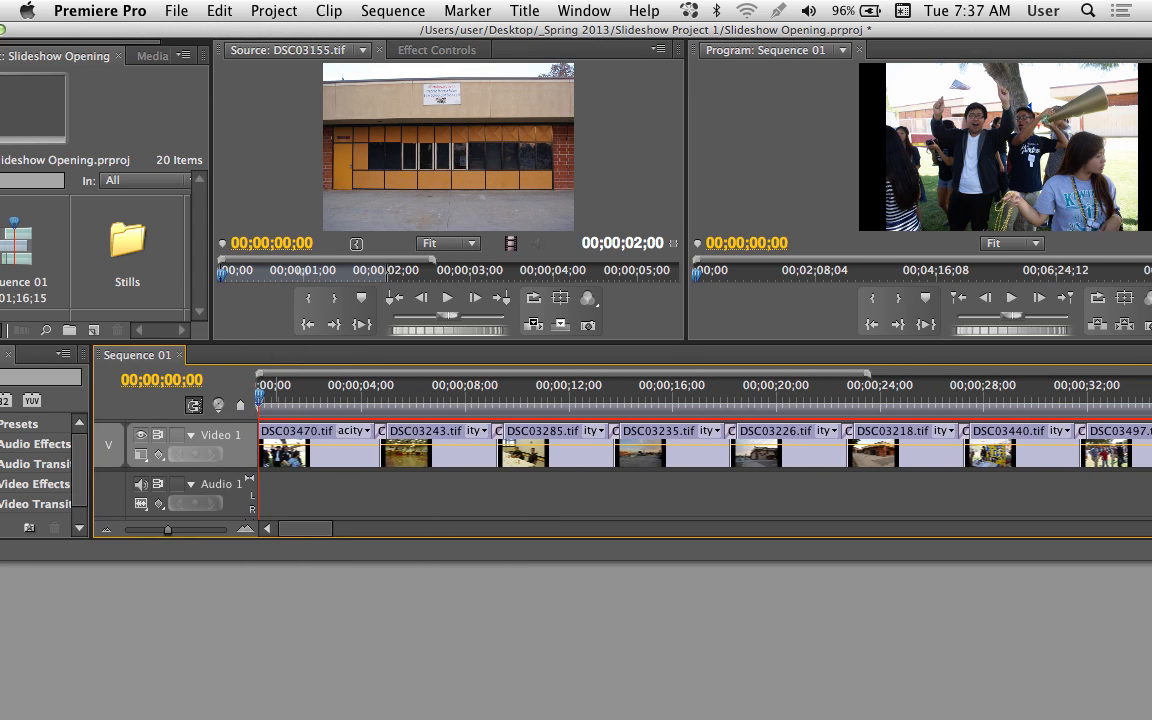
drag(258, 30, 225, 44)
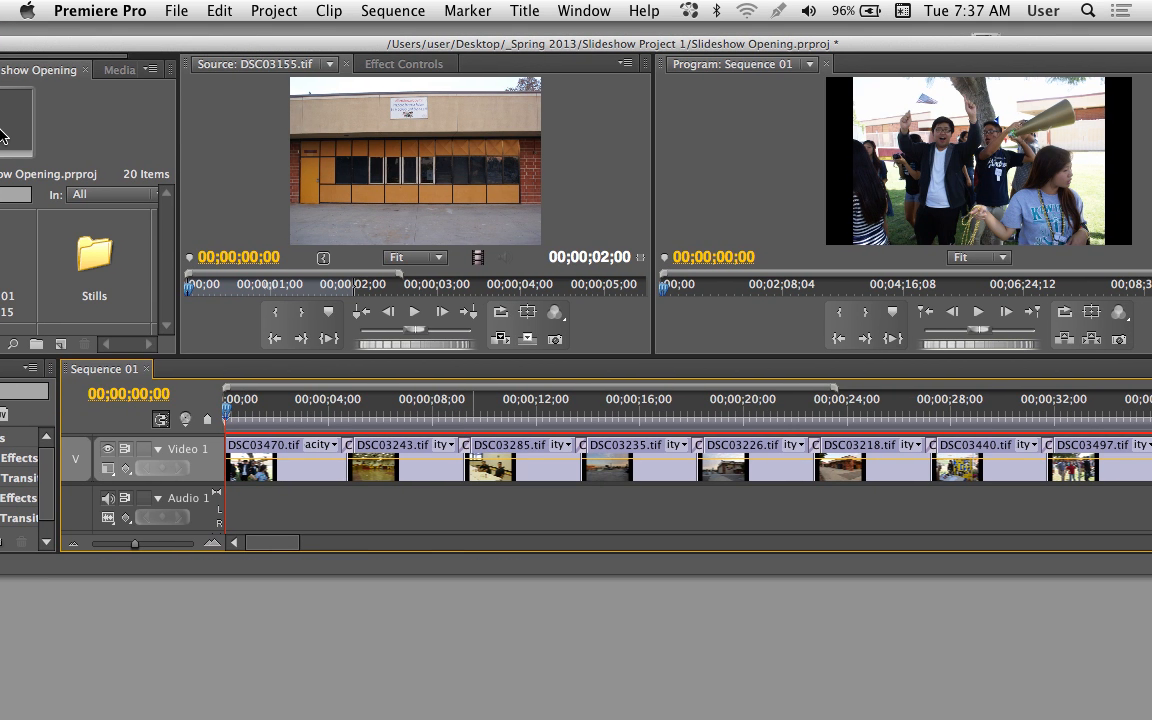
mouse_move(3, 145)
click(18, 328)
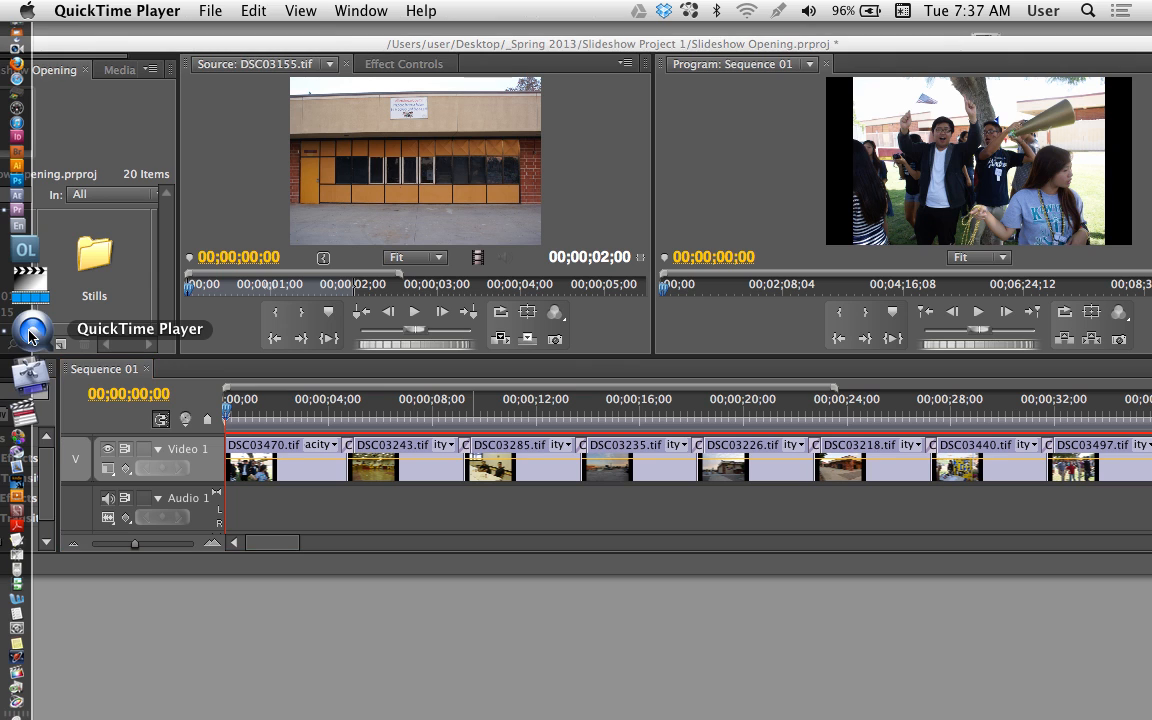
mouse_move(8, 620)
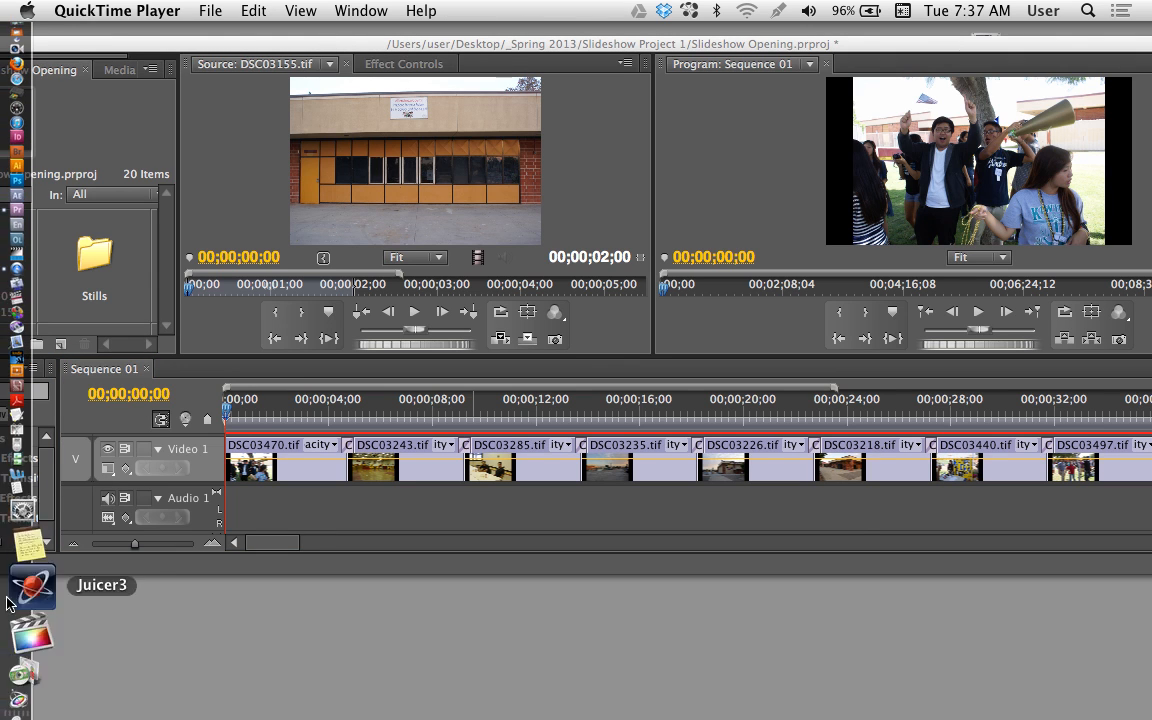